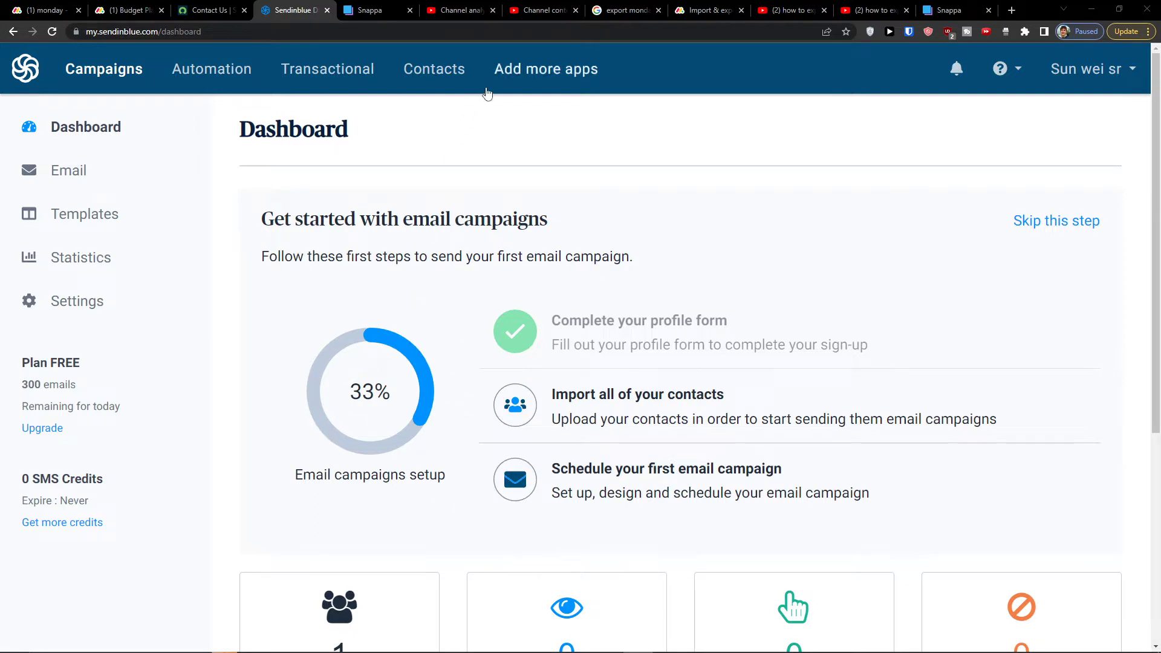
Enable the SMS Campaigns app from Add more apps and open the first SMS campaign setup form
left_click(540, 85)
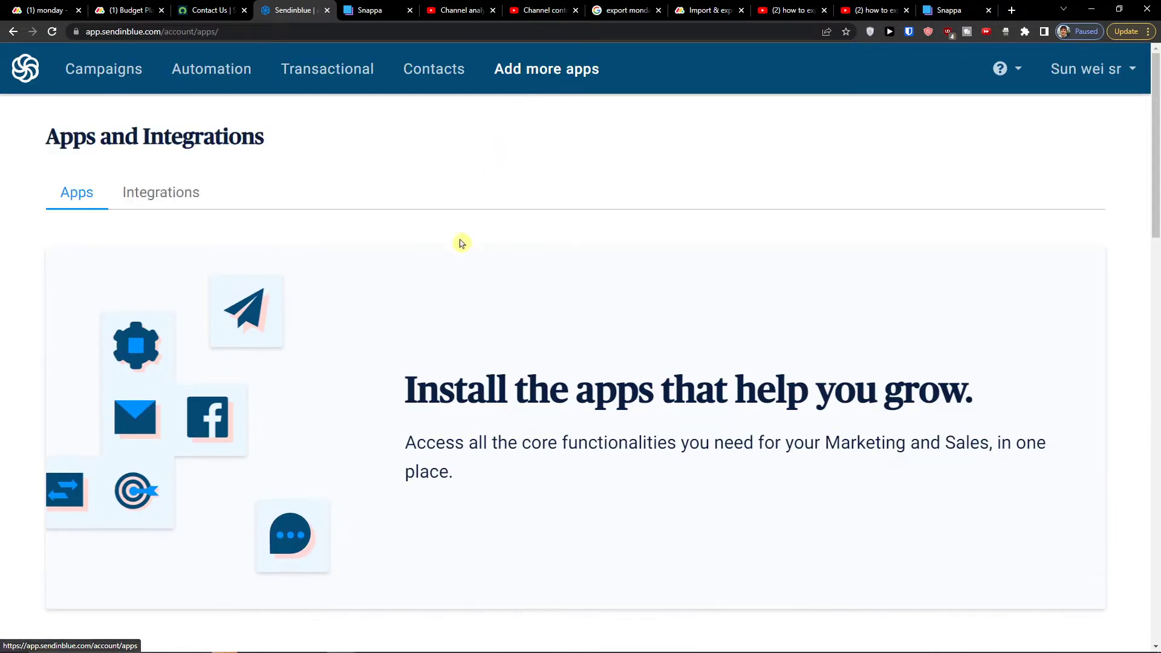
scroll(451, 254, "down", 5)
scroll(447, 263, "down", 3)
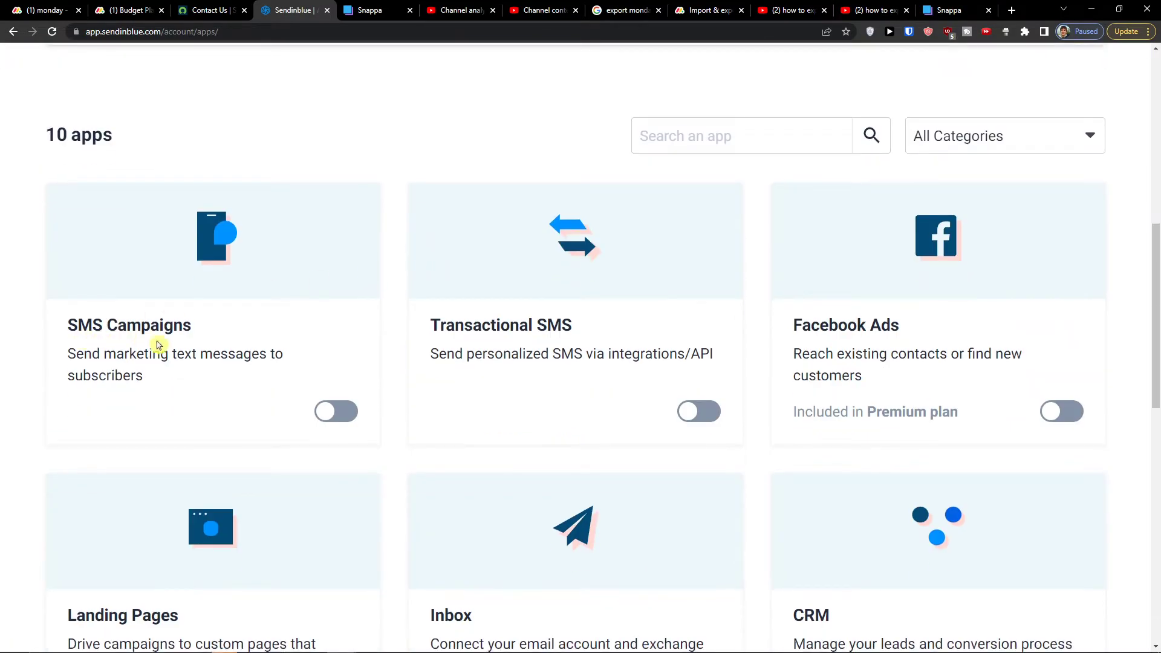
left_click(325, 411)
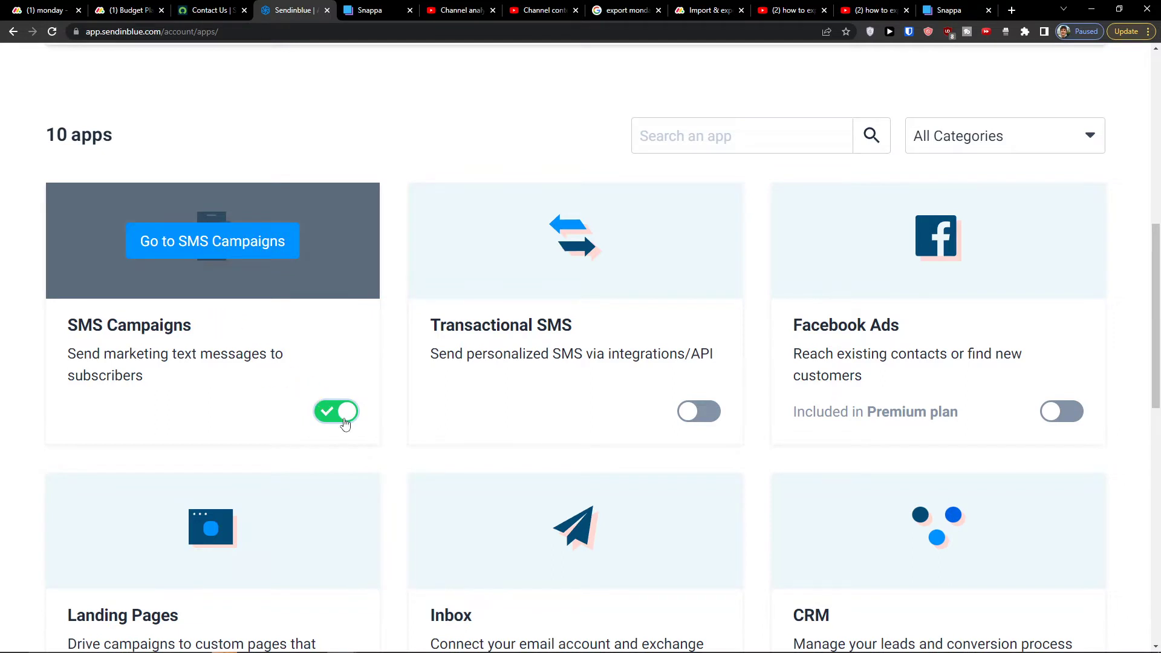
left_click(220, 253)
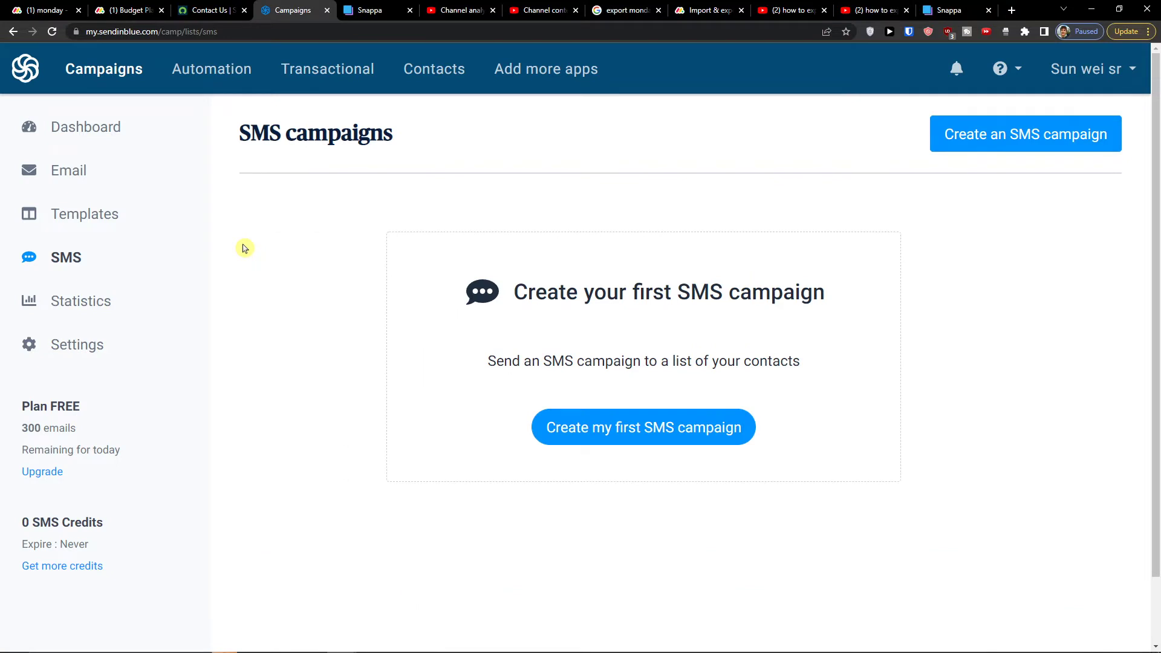
left_click(614, 438)
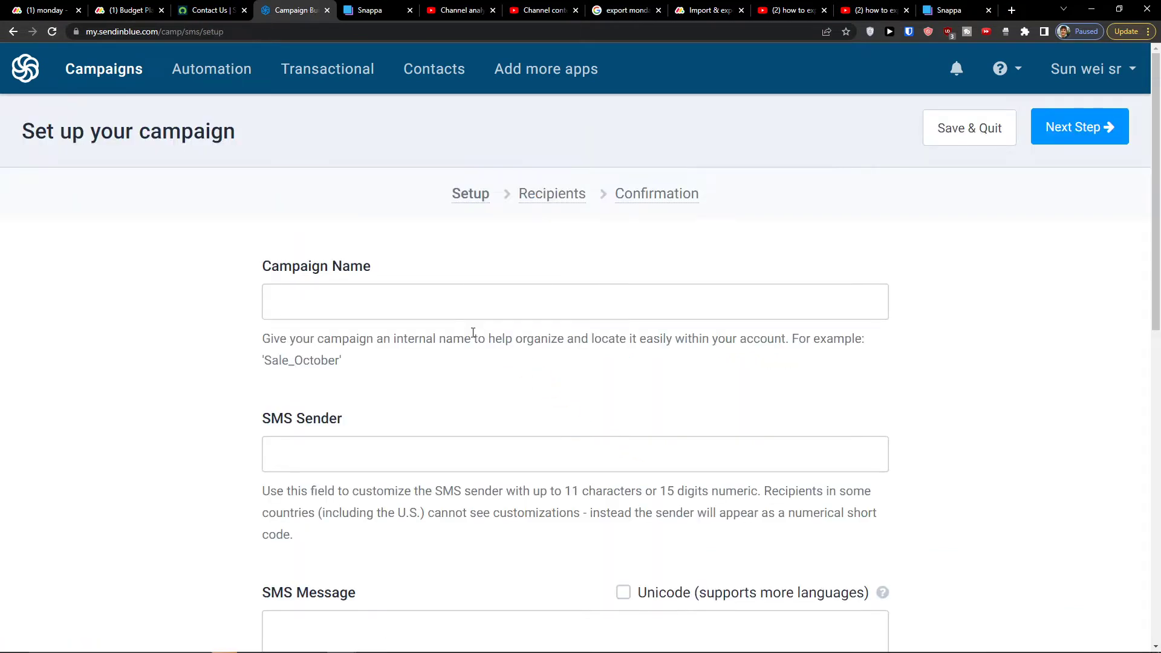
Name the campaign 'Sales_Summer_Sale', correcting the typos along the way
scroll(568, 284, "down", 10)
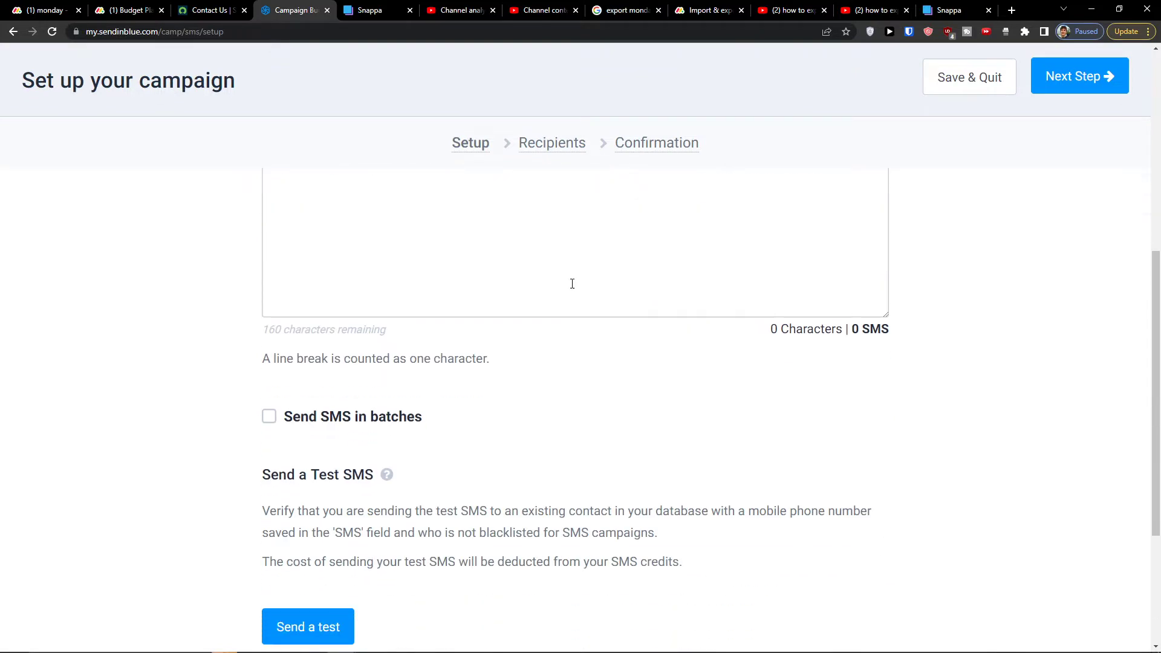
scroll(572, 288, "up", 10)
left_click(499, 319)
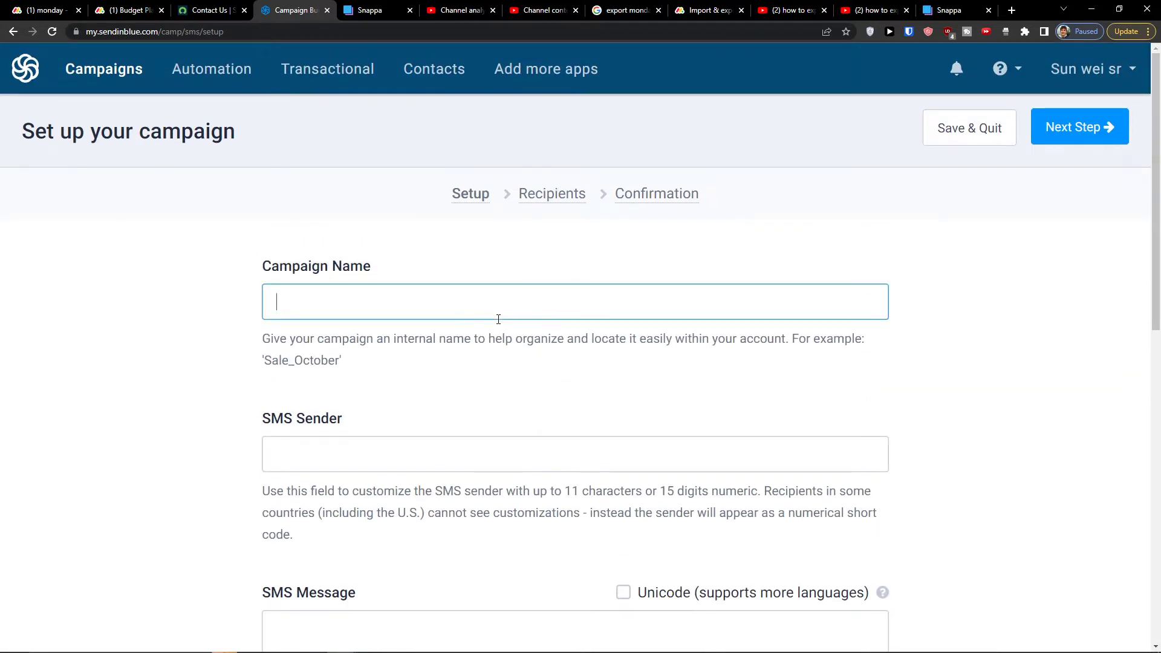
scroll(477, 375, "down", 5)
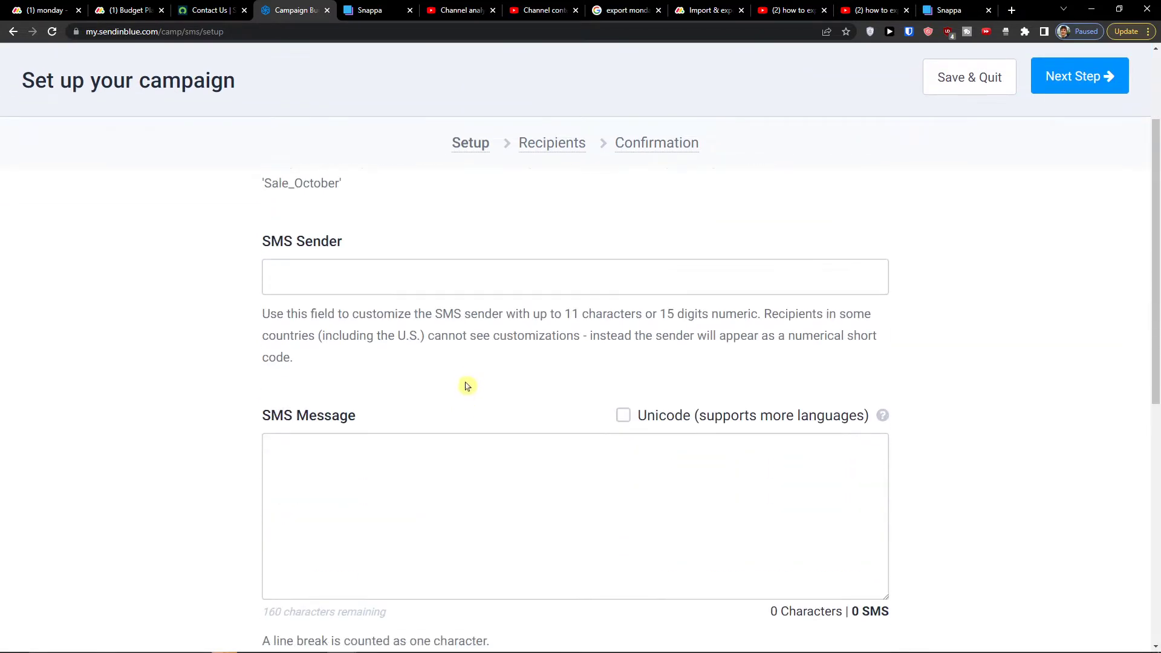
scroll(463, 402, "up", 5)
left_click(489, 295)
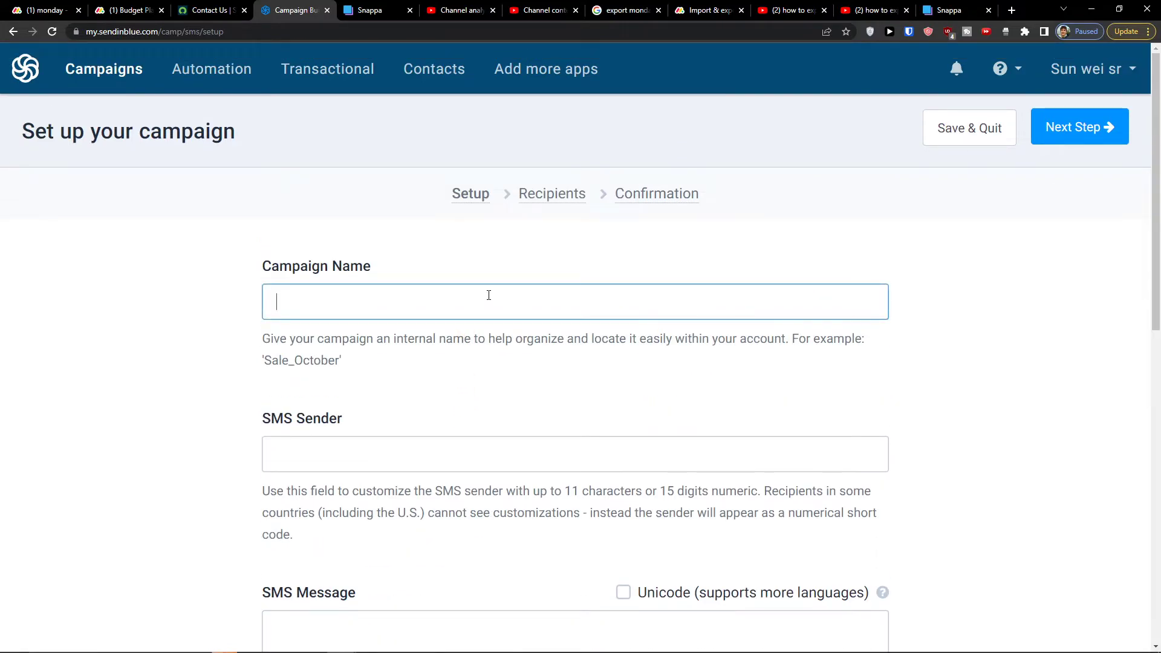
type("Sales")
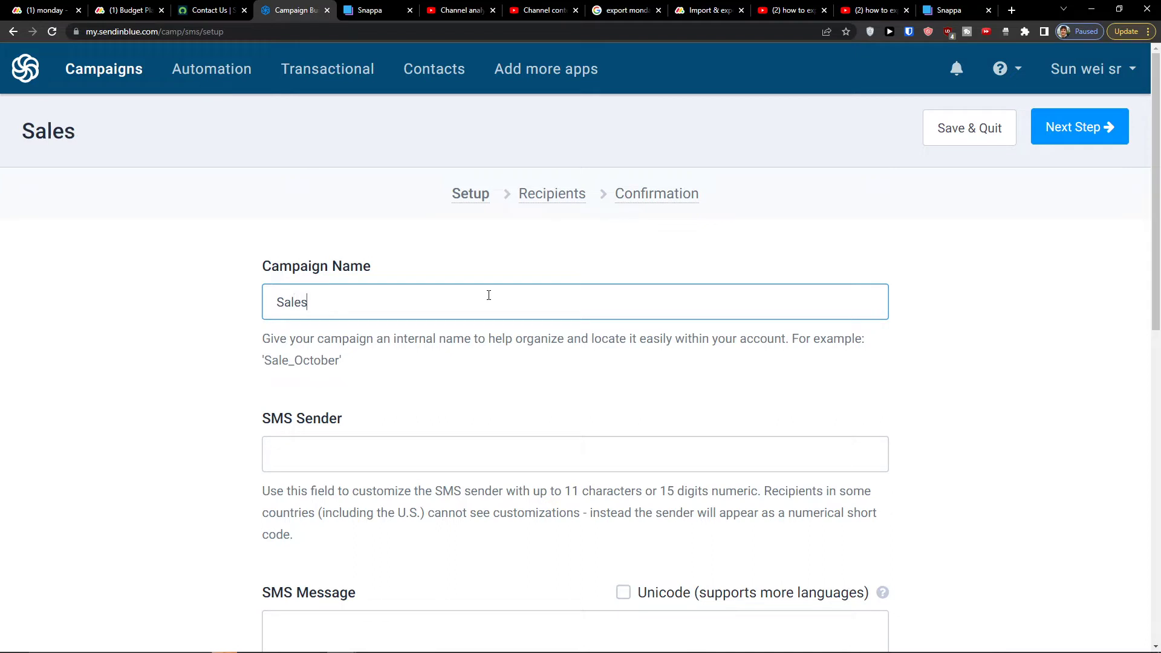
type("_Summer_Sale")
Fill in a custom SMS Sender name after reading the sender help text
key("Tab")
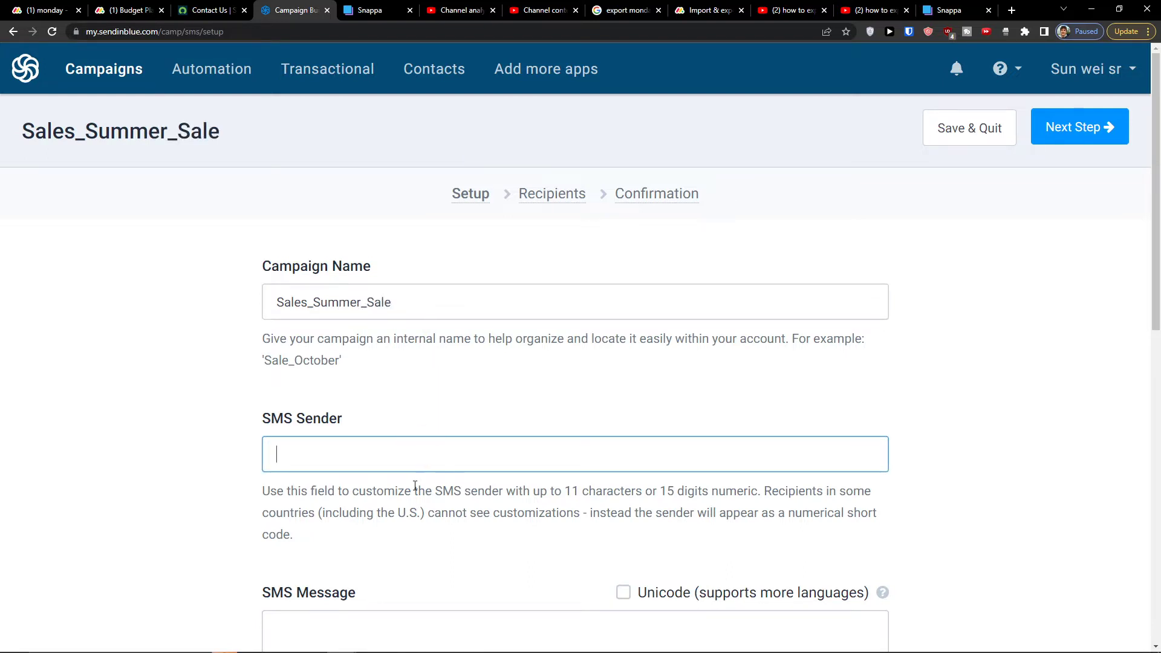
middle_click(508, 525)
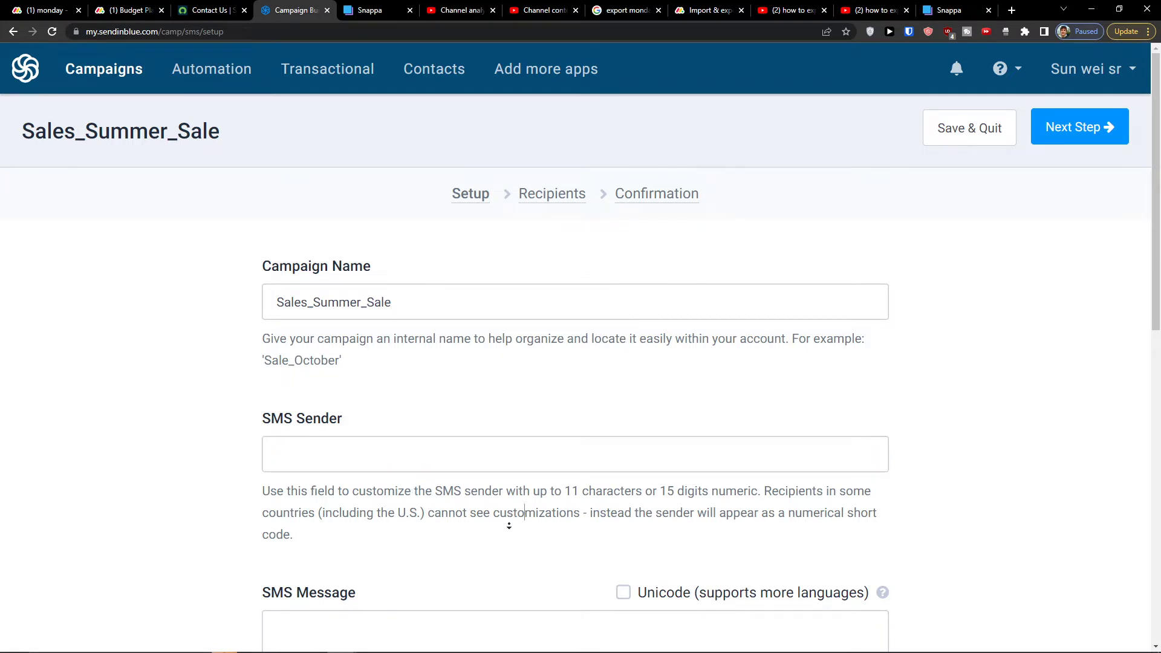
middle_click(604, 488)
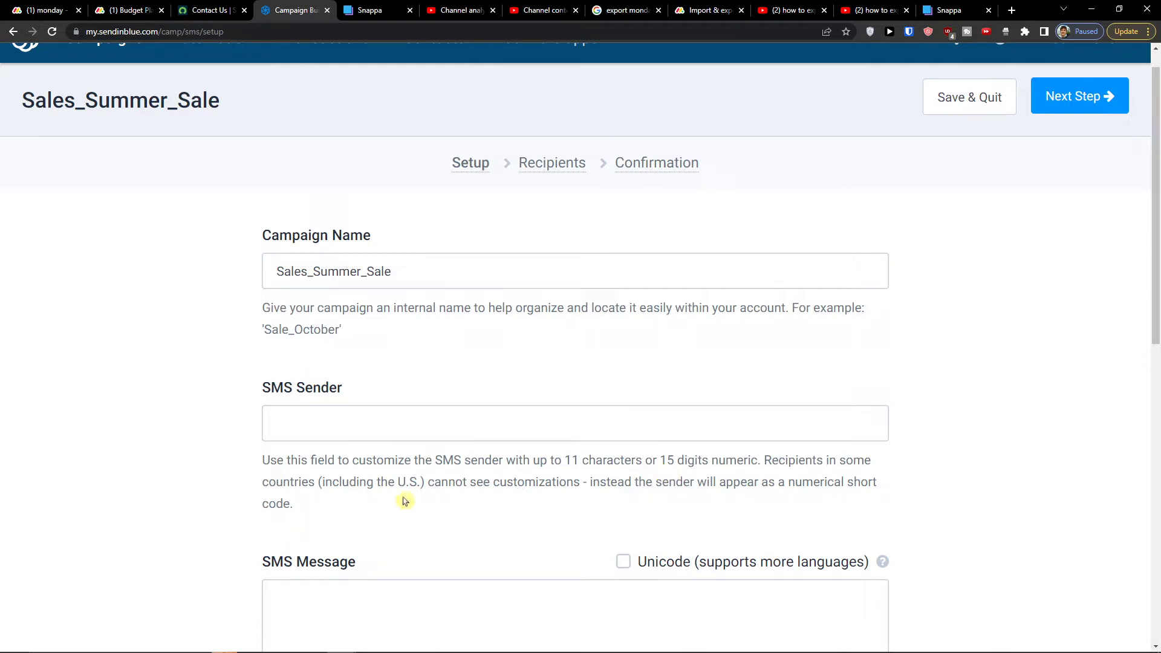
left_click_drag(487, 483, 427, 483)
left_click(464, 419)
scroll(235, 378, "down", 3)
scroll(236, 379, "up", 3)
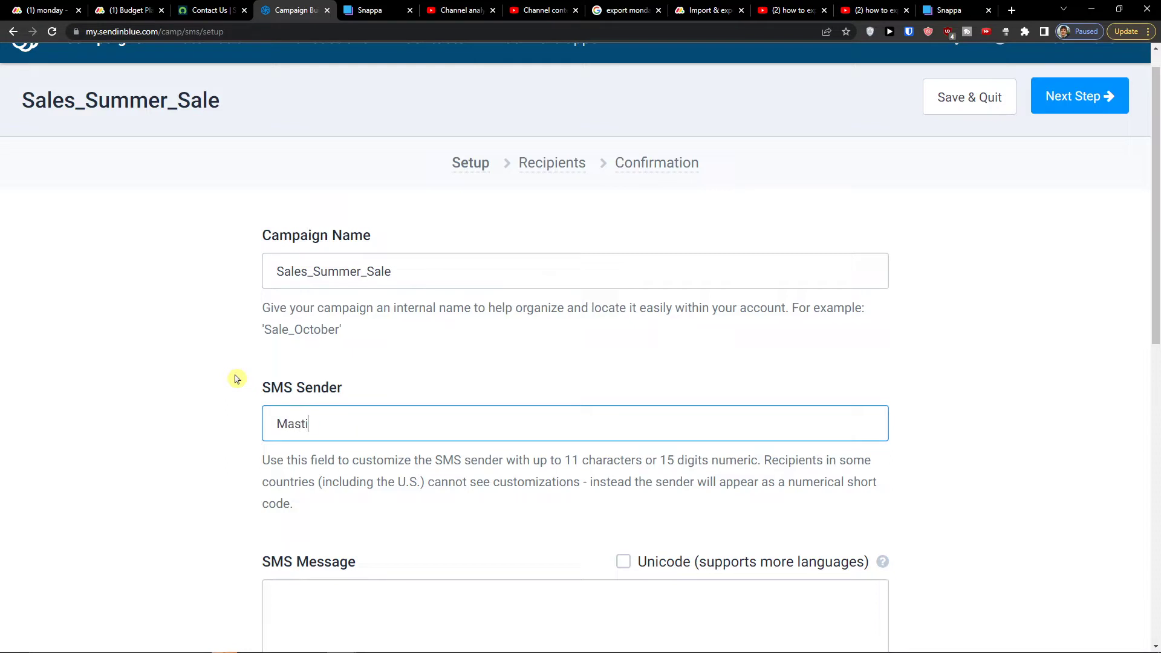
key("BackSpace")
key("BackSpace")
key("BackSpace")
key("BackSpace")
key("BackSpace")
key("BackSpace")
key("BackSpace")
scroll(236, 379, "down", 3)
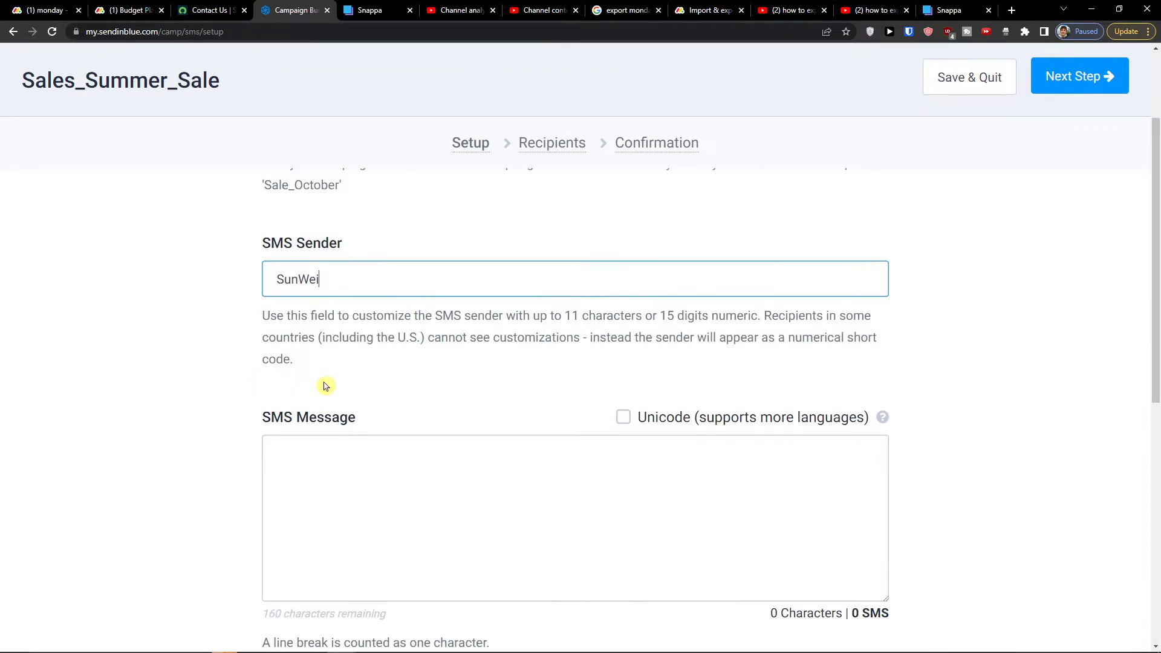
left_click(372, 457)
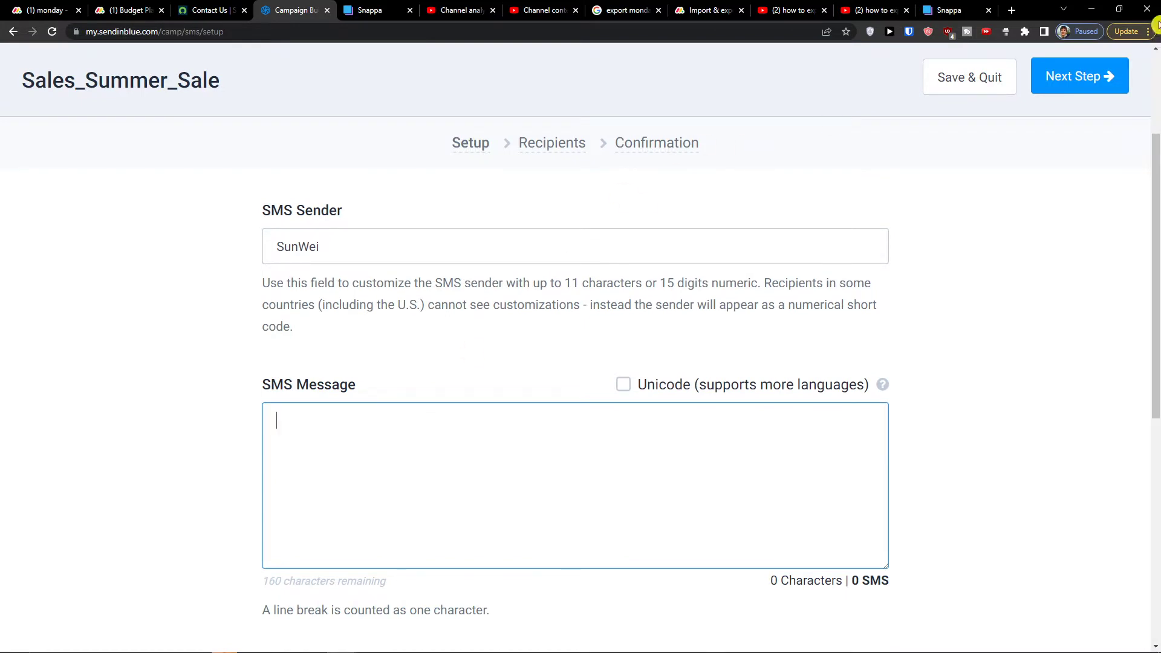
Google 'best sms campaigns ideas for summer ecommerce' and open the Sendlane result in a separate tab
left_click(1012, 11)
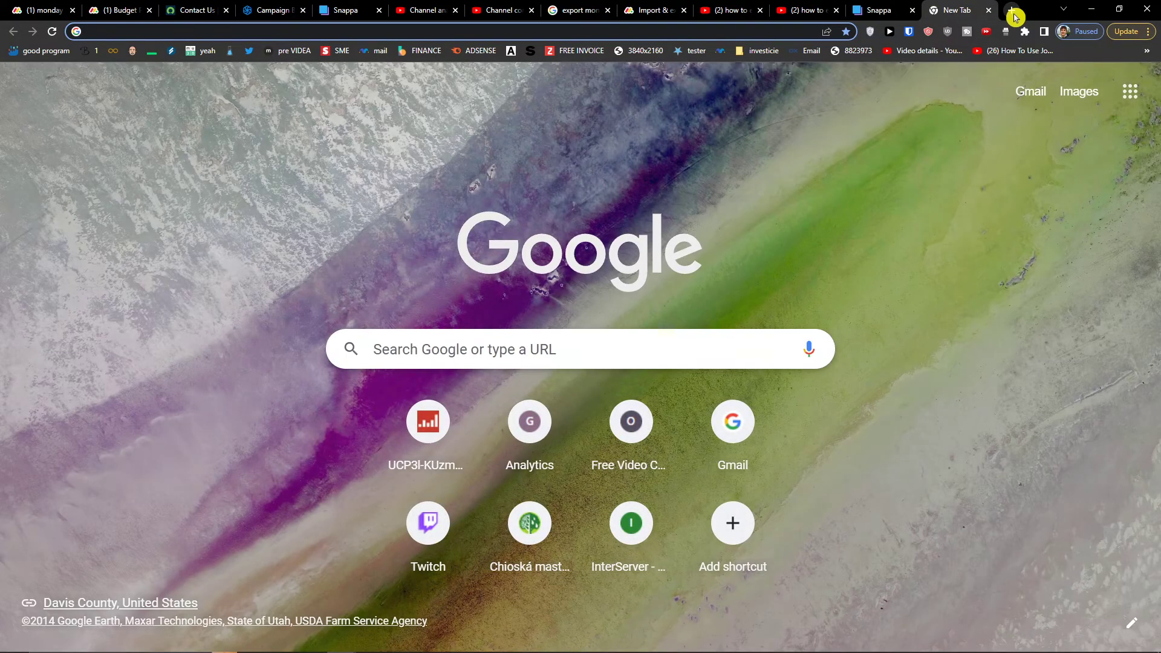
type("best sms c")
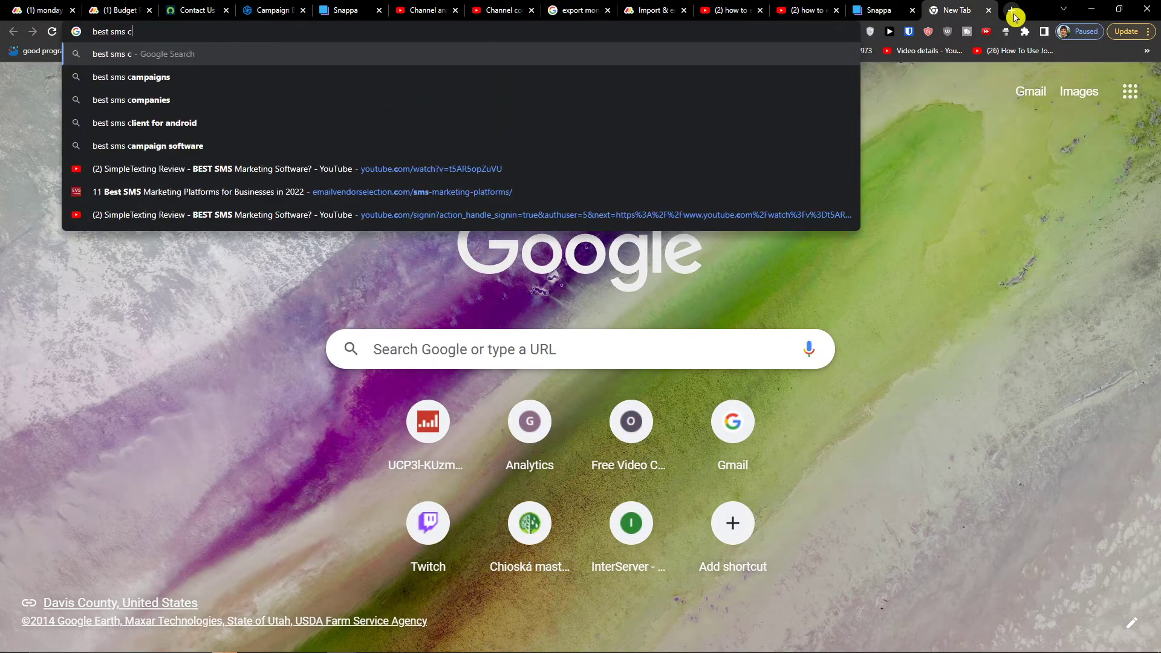
type("ampaigns idea")
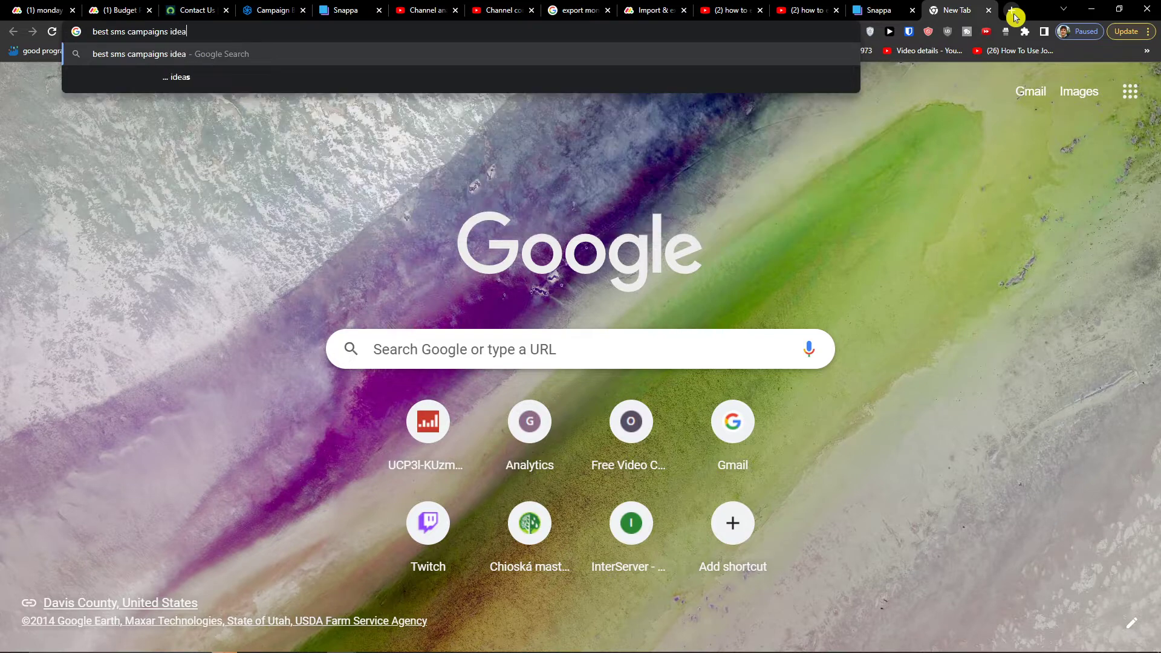
type("s for summer ecommerce")
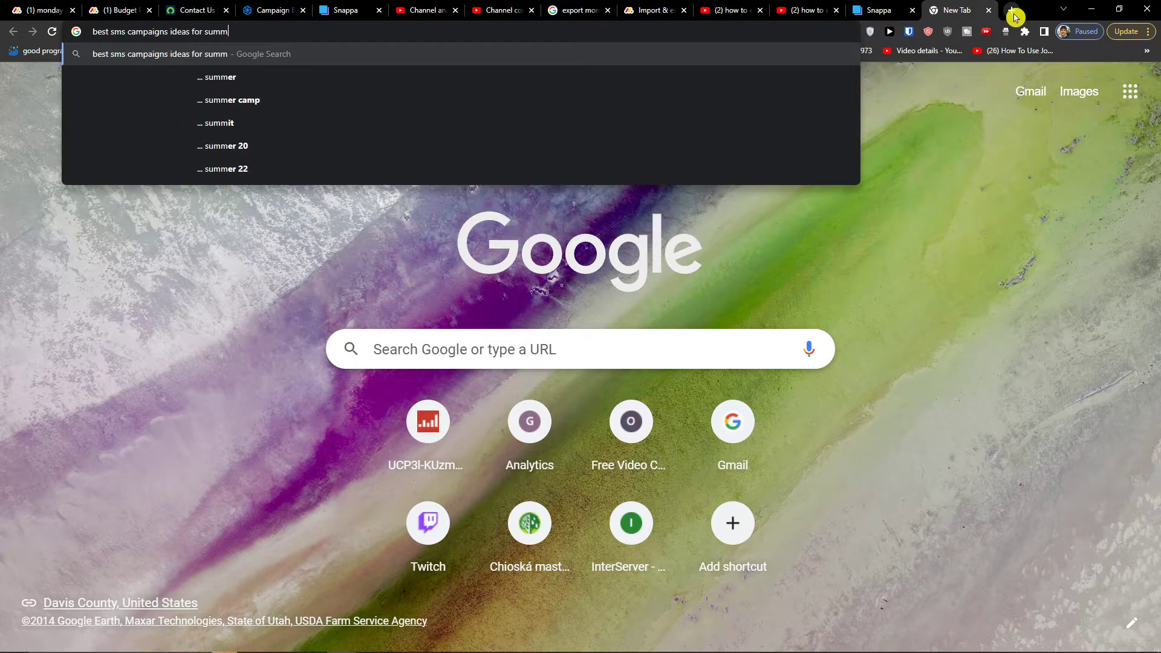
key("Return")
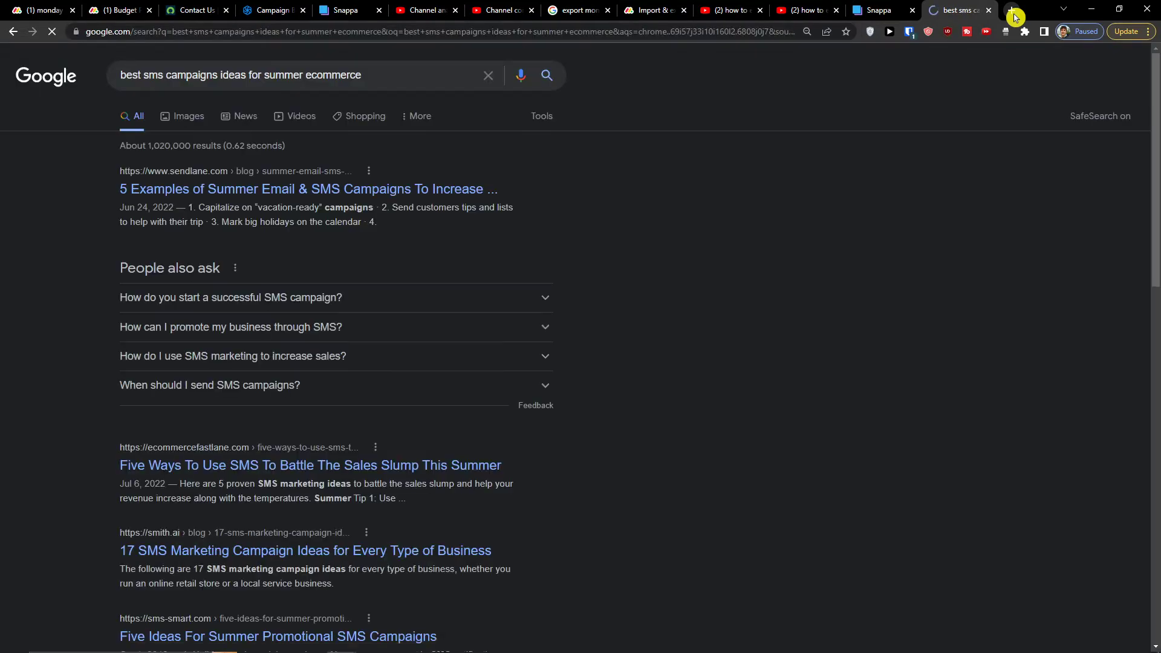
middle_click(261, 193)
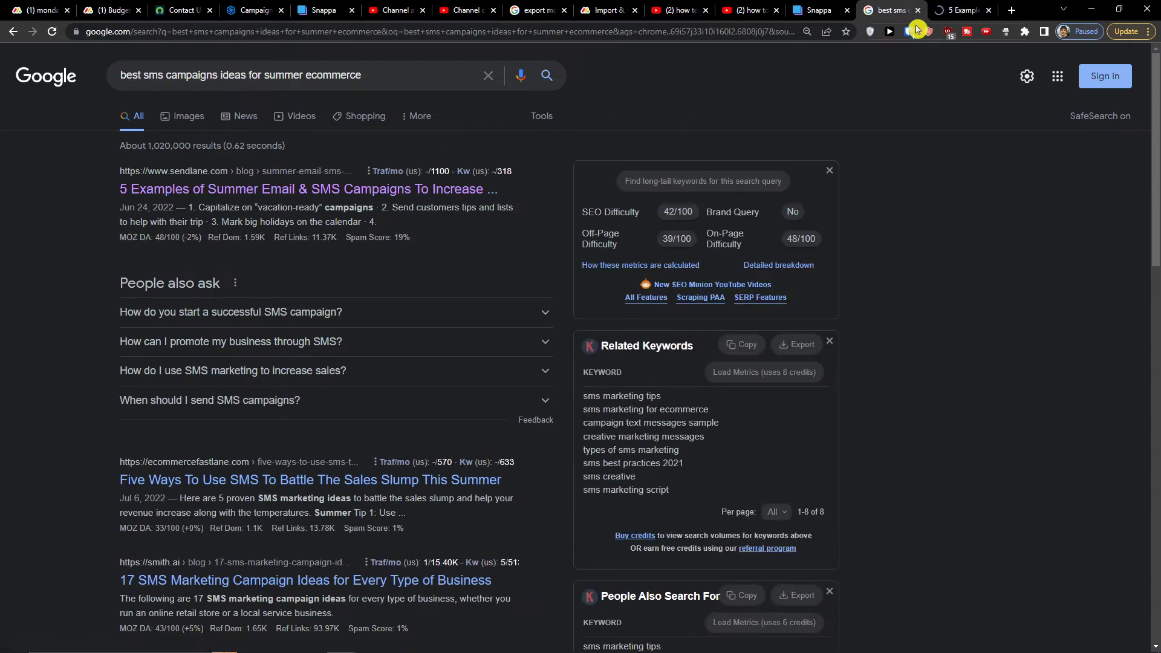
left_click_drag(964, 10, 318, 6)
Read the Sendlane section on sending packing lists and its re-engagement pro-tip, then return to Sendinblue
scroll(306, 176, "down", 10)
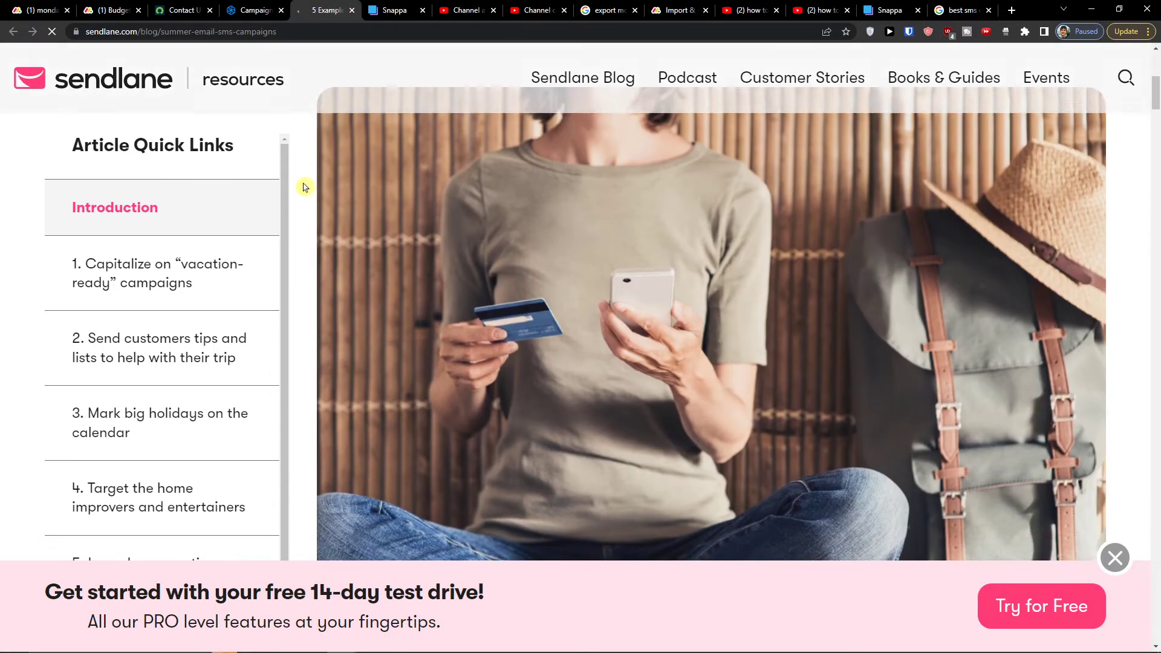
scroll(310, 321, "up", 2)
scroll(329, 334, "down", 3)
scroll(347, 345, "down", 20)
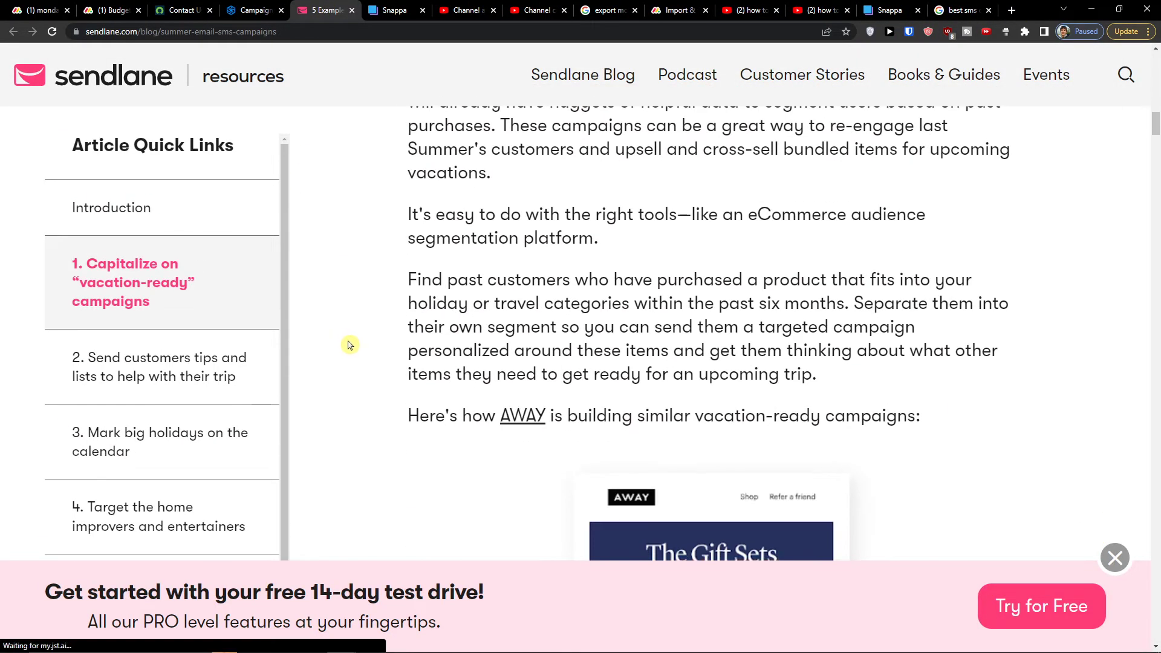
scroll(381, 357, "down", 9)
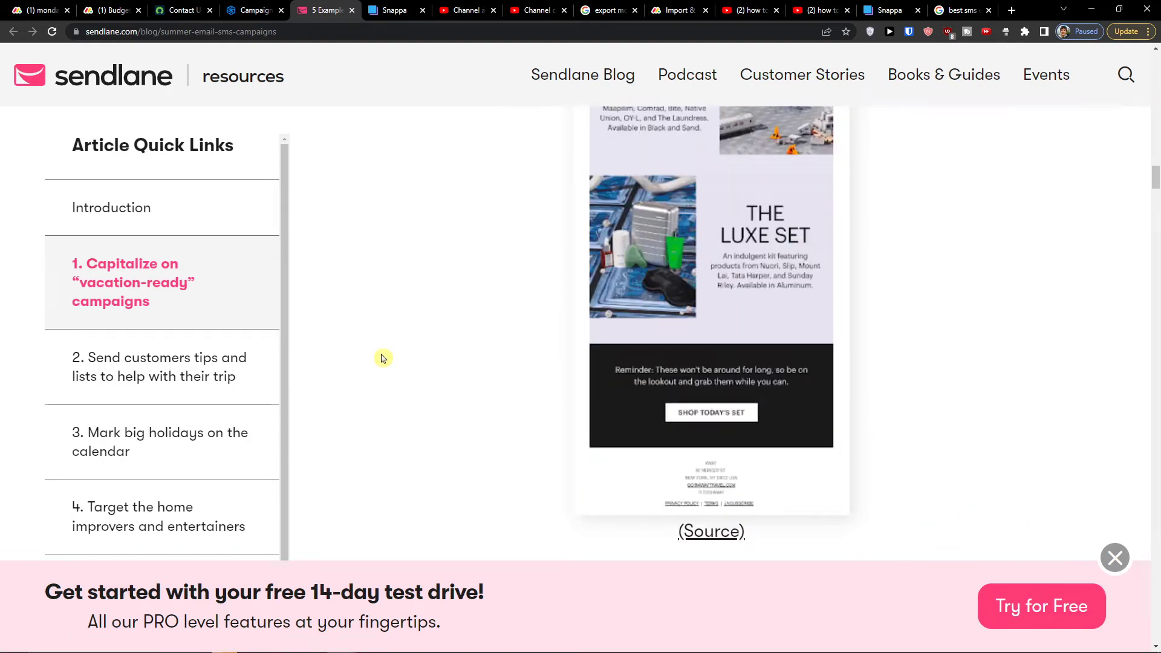
left_click(240, 371)
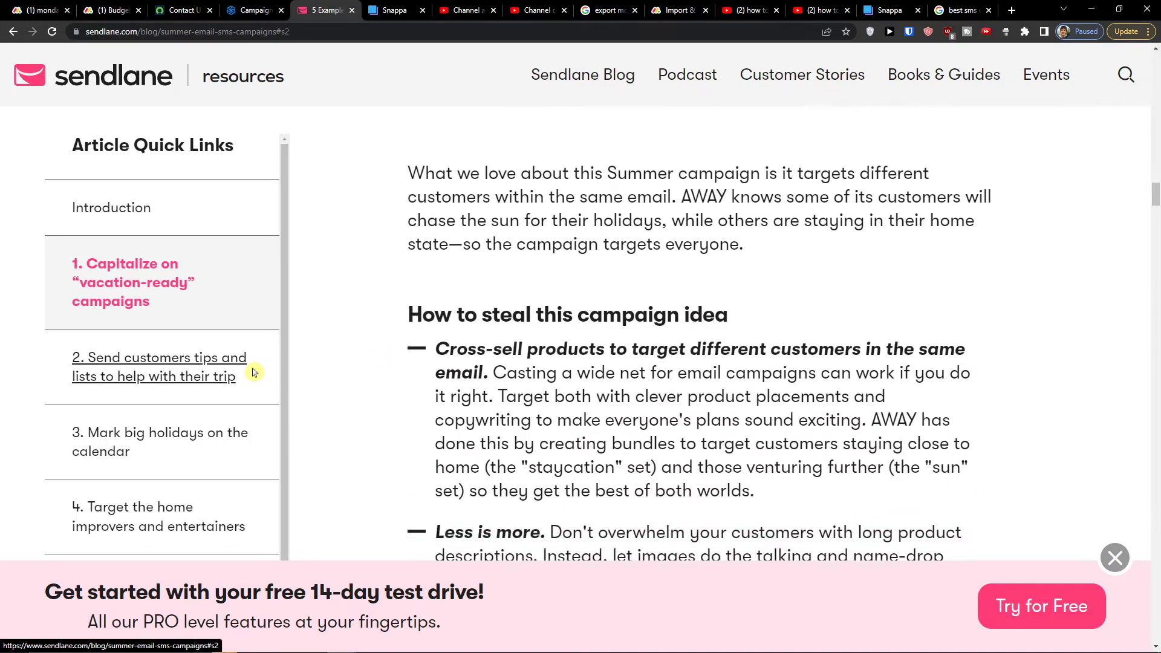
scroll(415, 360, "down", 15)
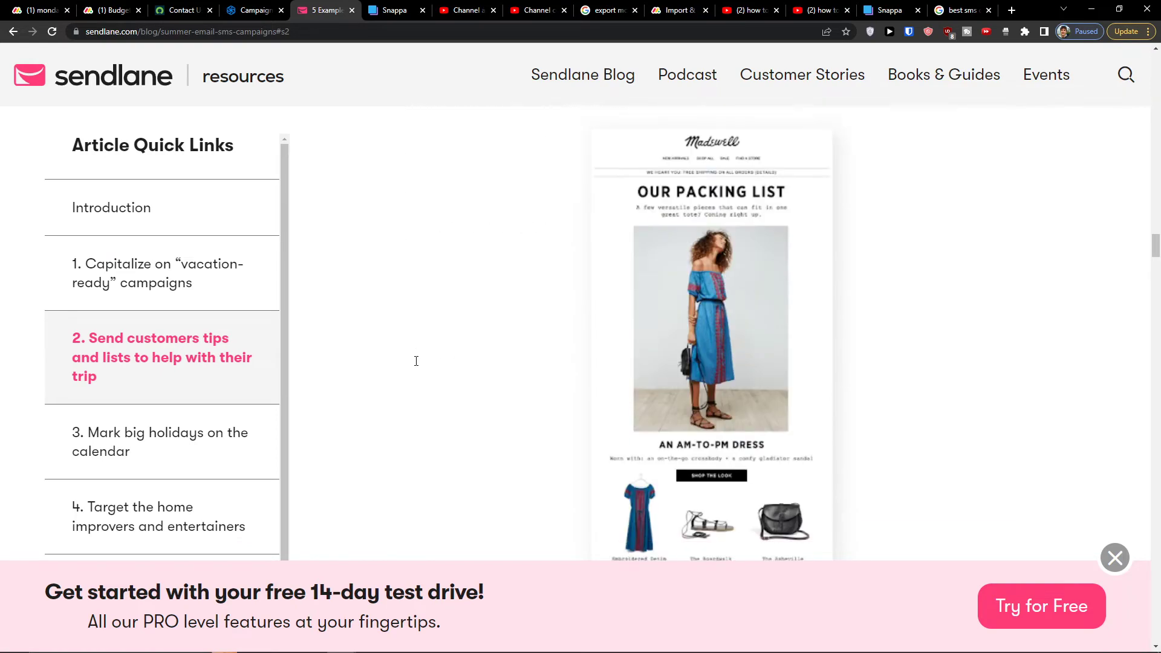
scroll(415, 364, "down", 5)
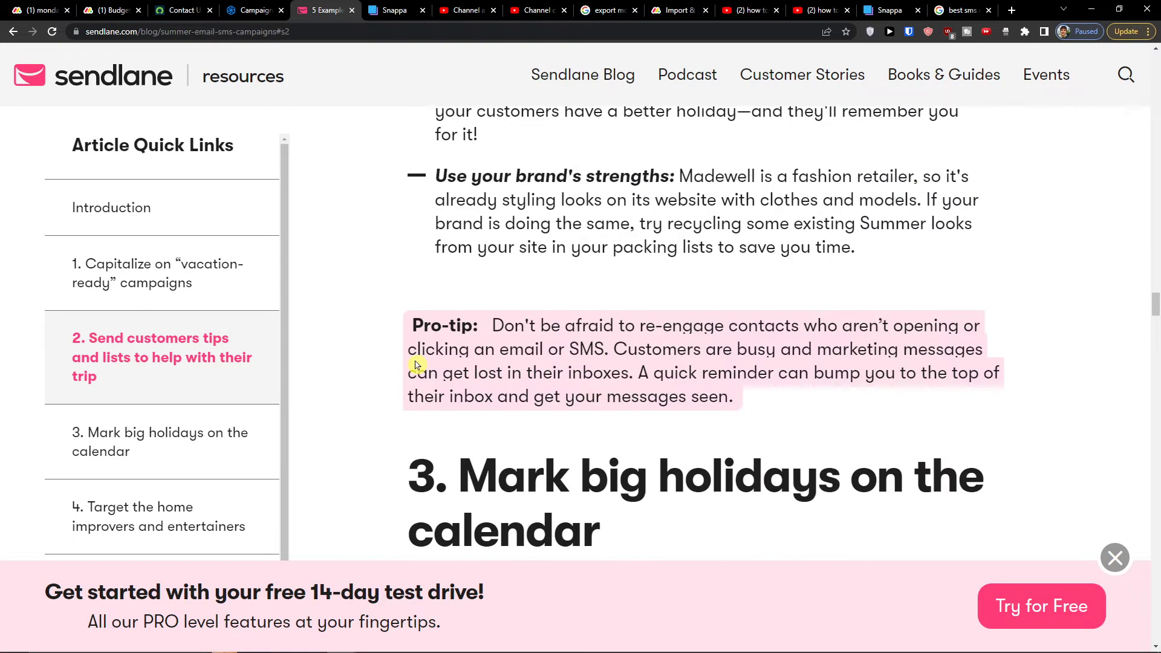
left_click_drag(567, 348, 634, 375)
scroll(638, 370, "up", 5)
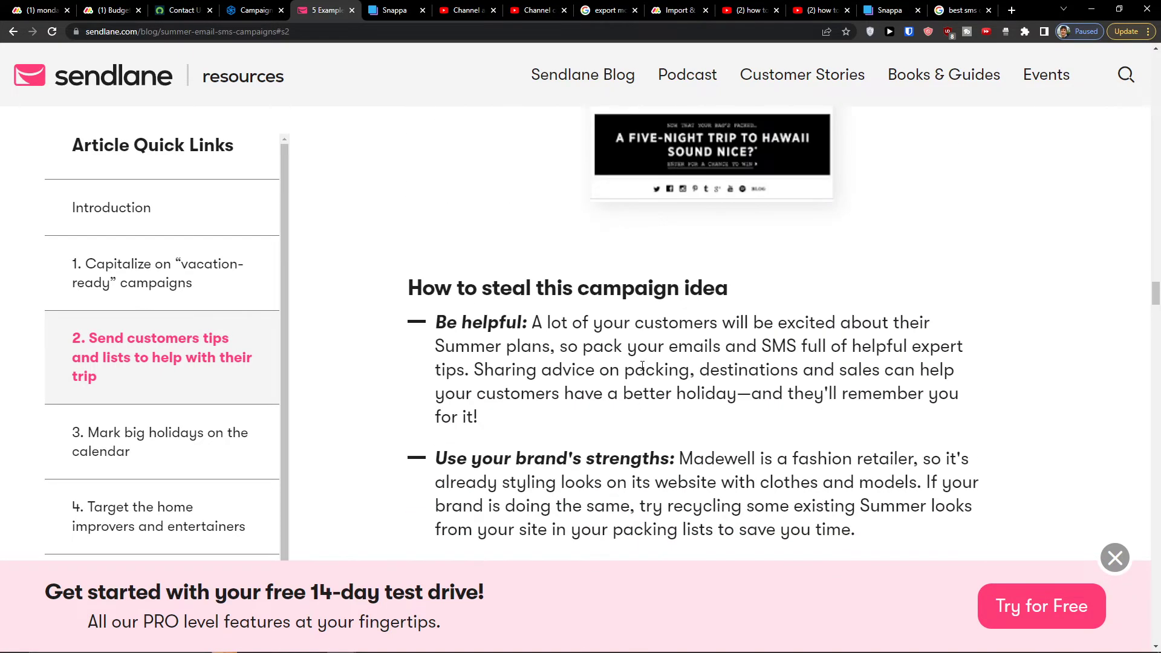
scroll(634, 365, "up", 5)
left_click(257, 10)
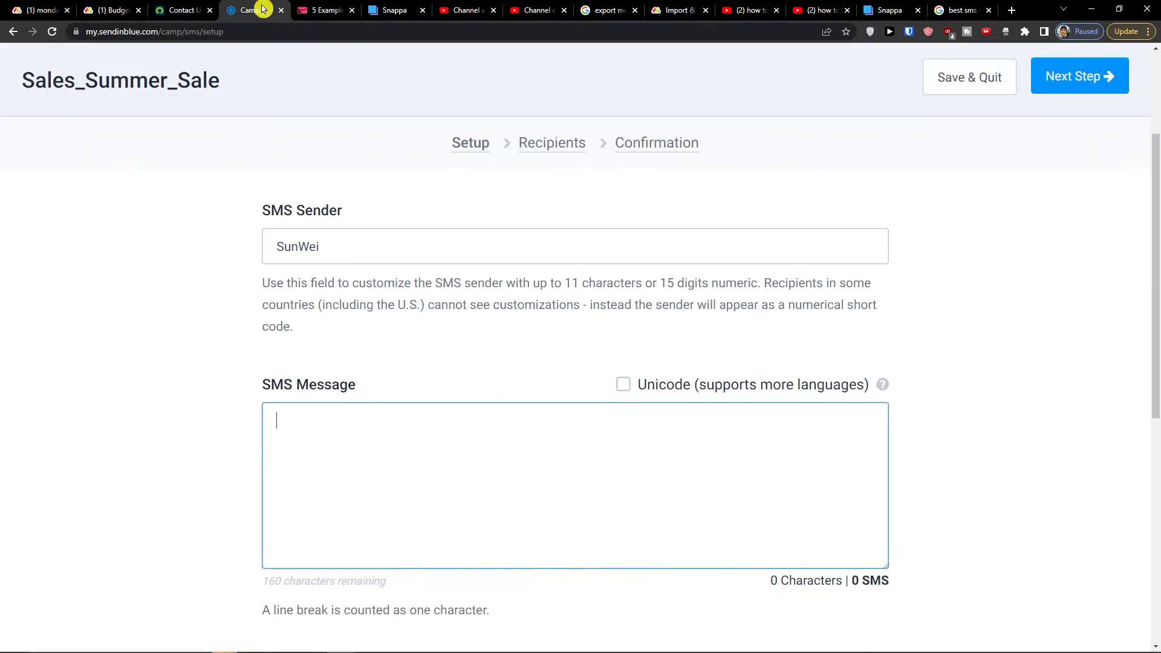
Type the message '15% OFF of All SWIM WEAR RIGHT NOW WITH CODE - "SWIM"'
scroll(206, 363, "up", 4)
scroll(254, 389, "down", 3)
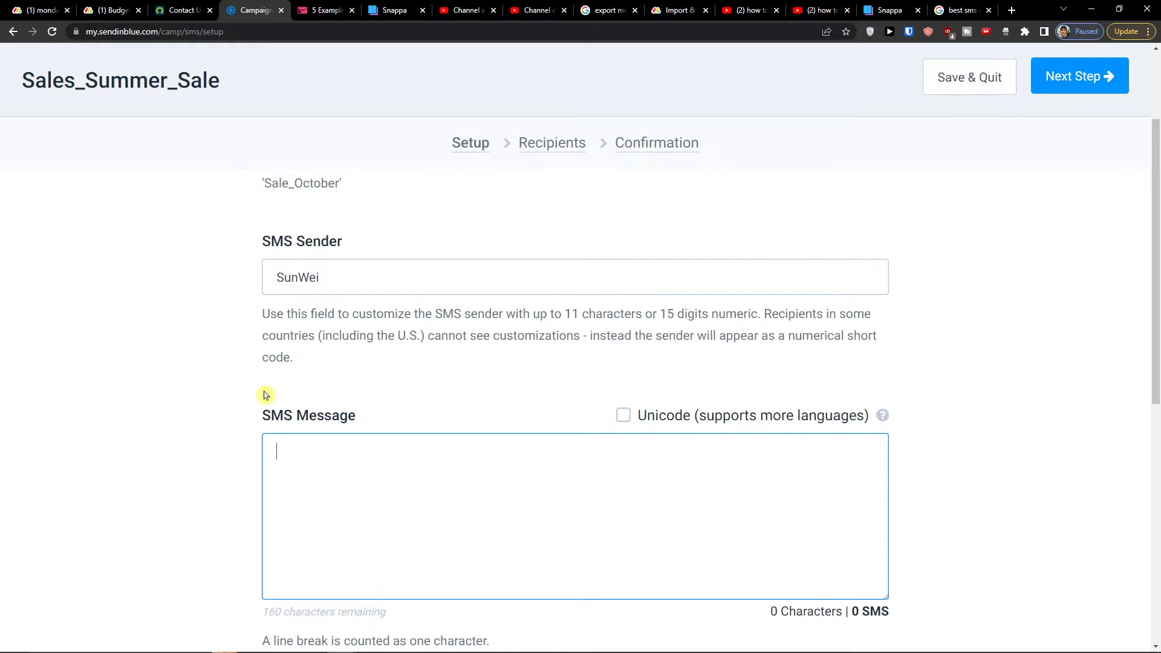
type("15% OFF of All SWIMW")
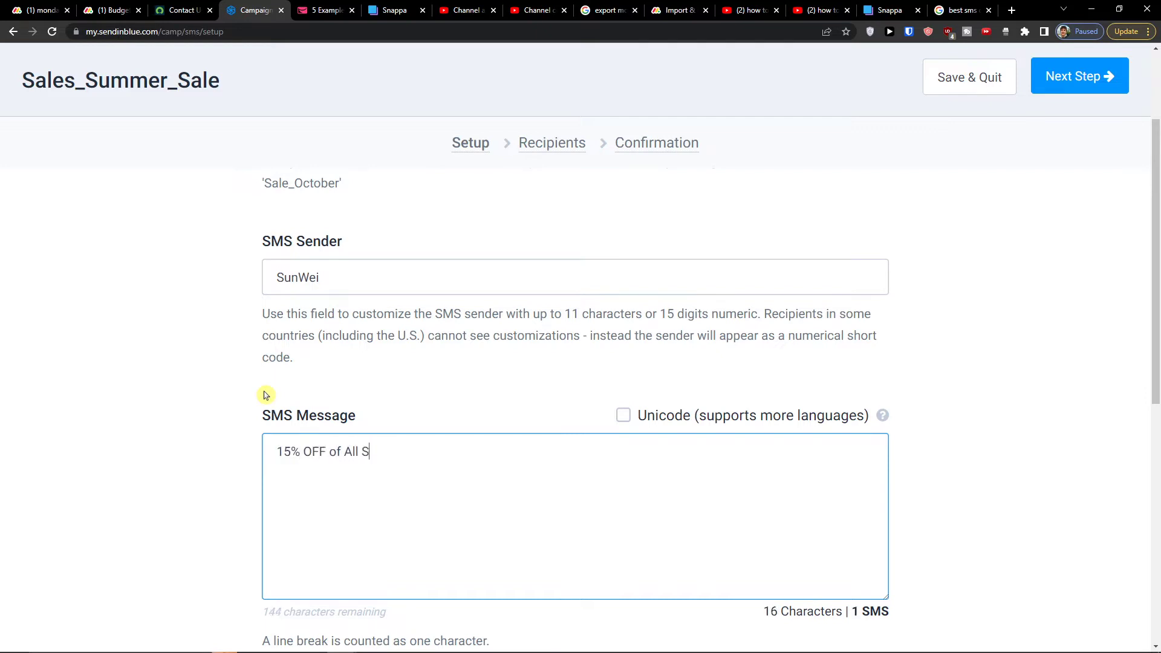
key("BackSpace")
type("WEAR RIGHT NOW WITH ")
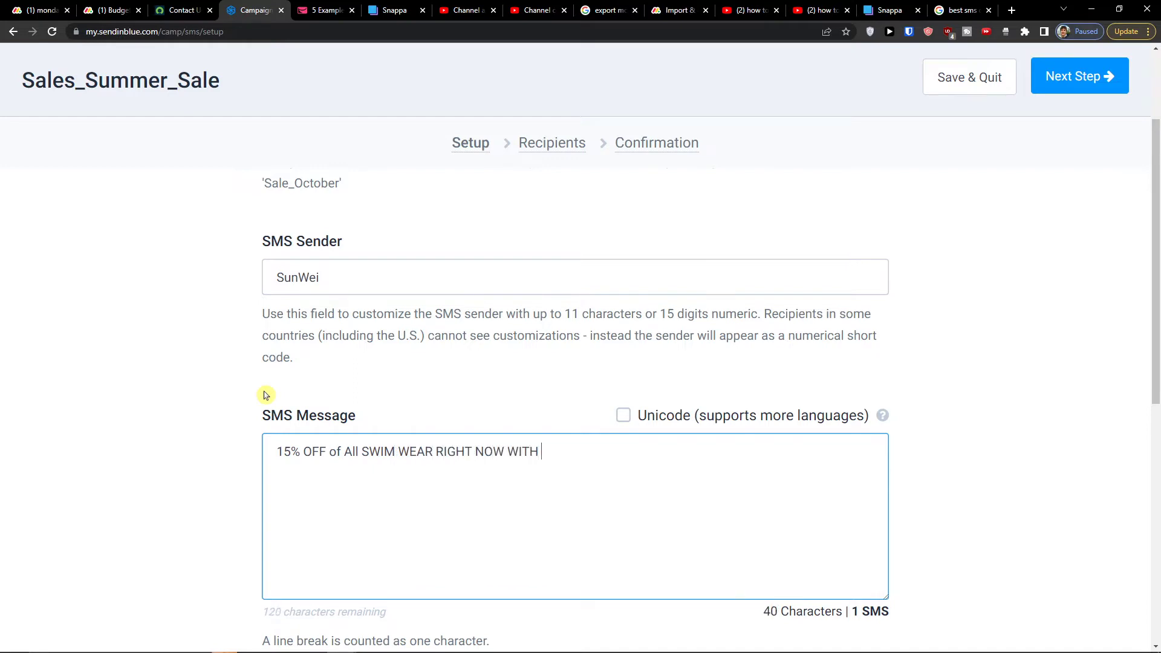
type("CODE - SWIM")
key("BackSpace")
key("BackSpace")
key("BackSpace")
key("BackSpace")
key("BackSpace")
type("\"SWIM")
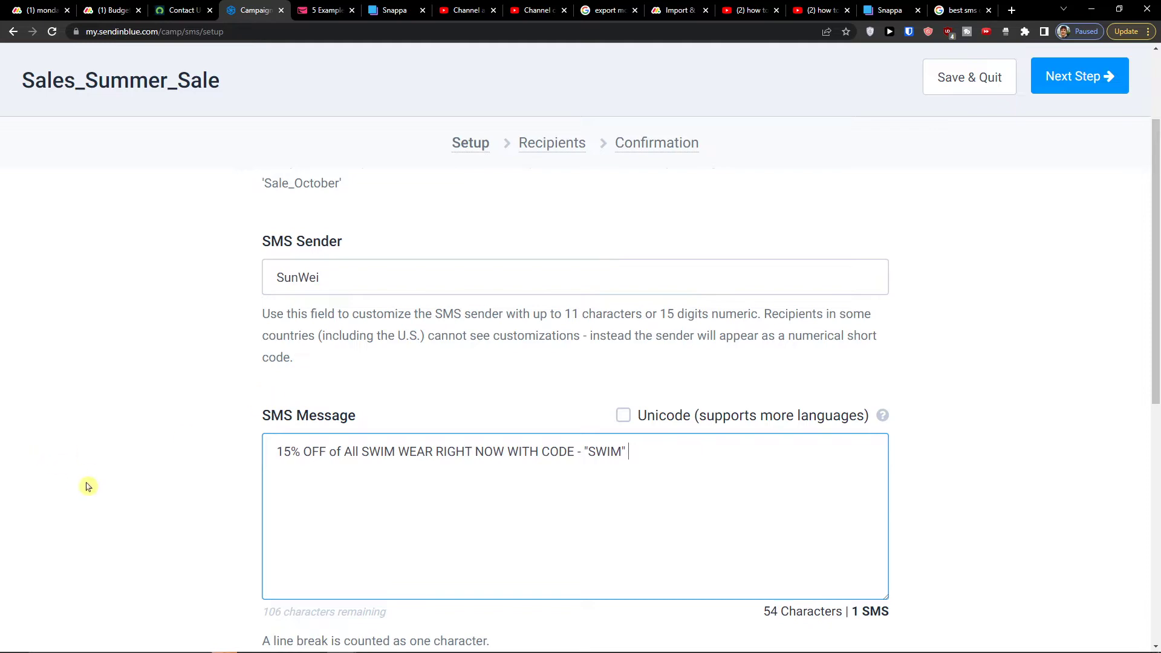
Add the greeting 'Hi there, ' at the start of the message
left_click(276, 461)
type("Hi there,")
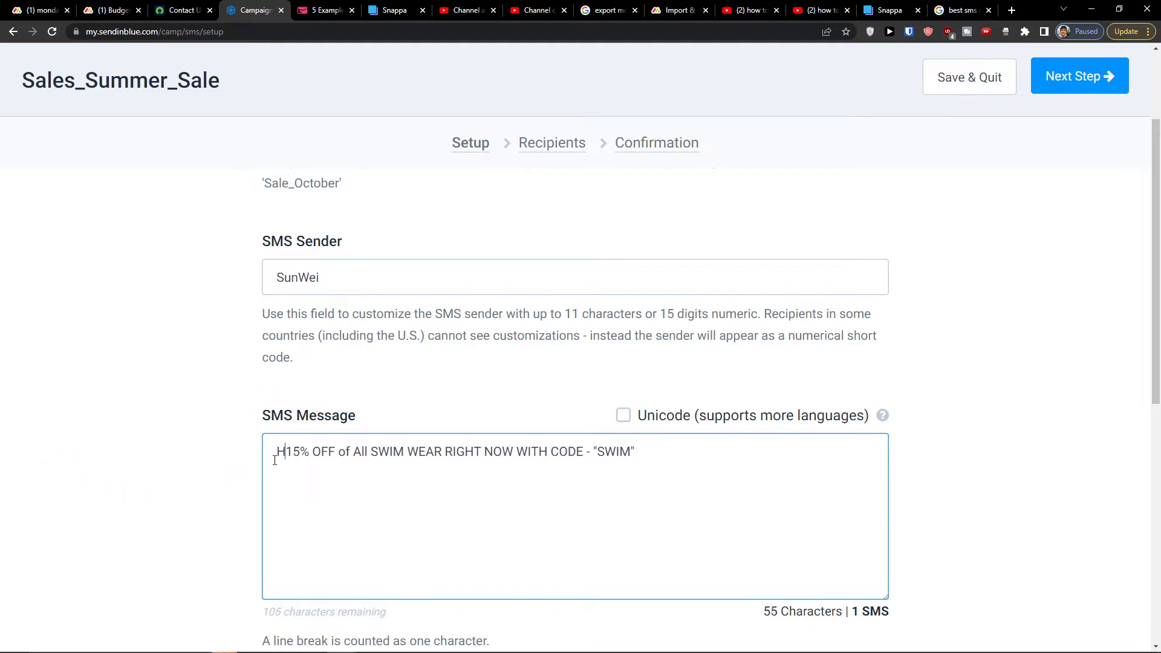
scroll(266, 458, "down", 5)
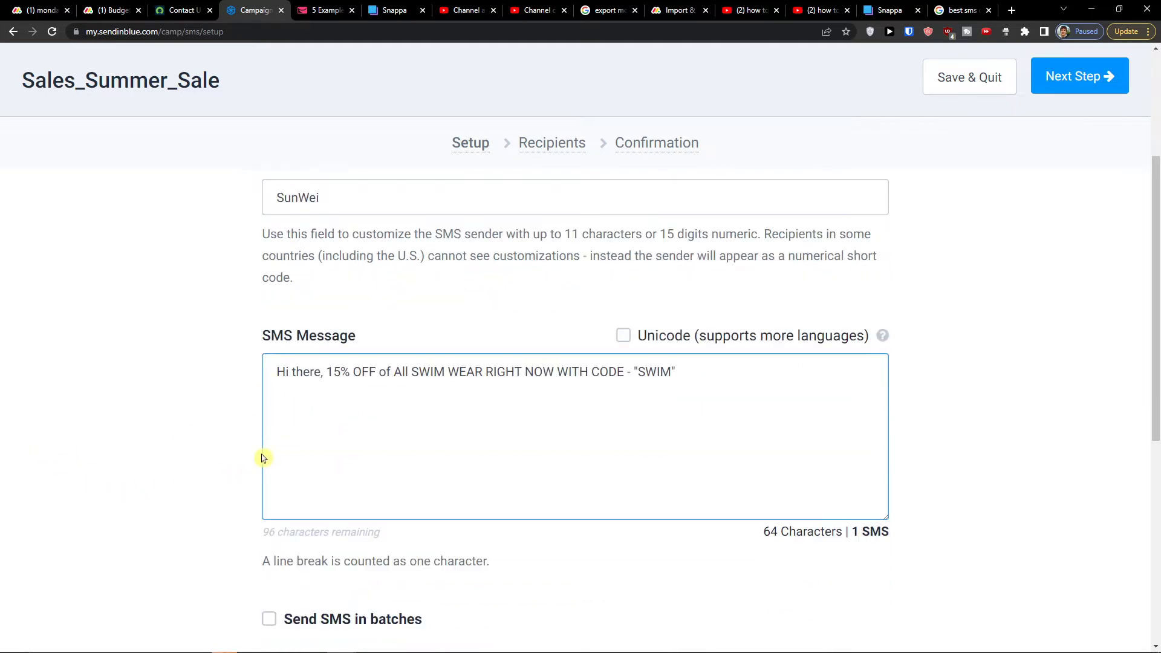
scroll(269, 441, "up", 4)
key("ctrl+a")
left_click(115, 332)
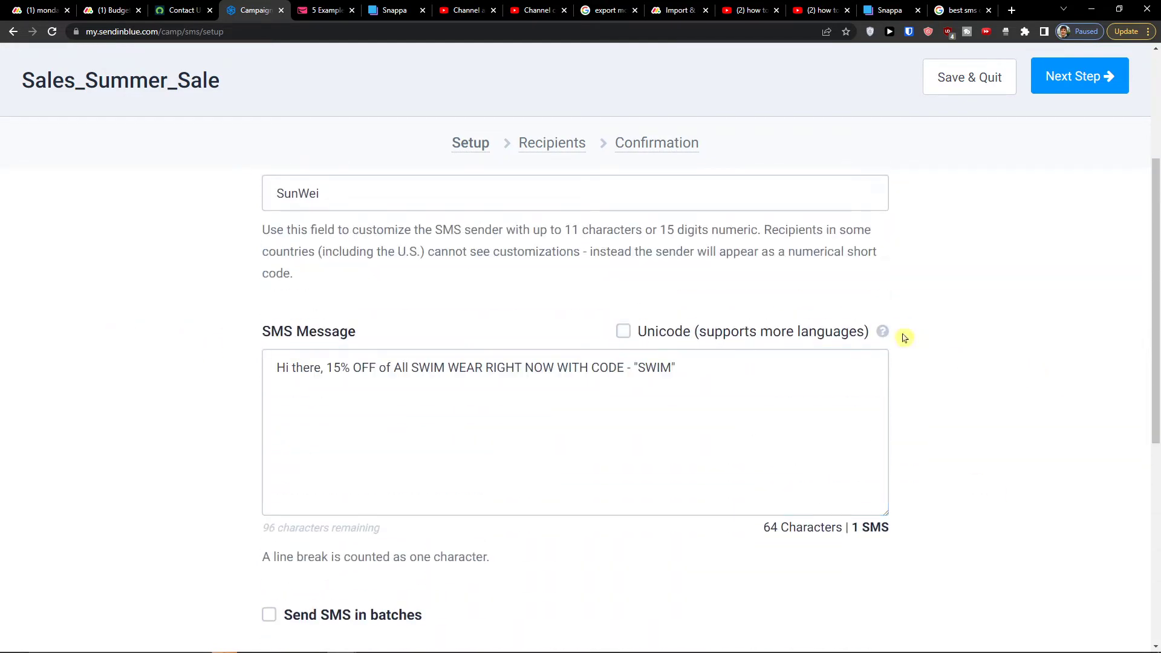
mouse_move(885, 334)
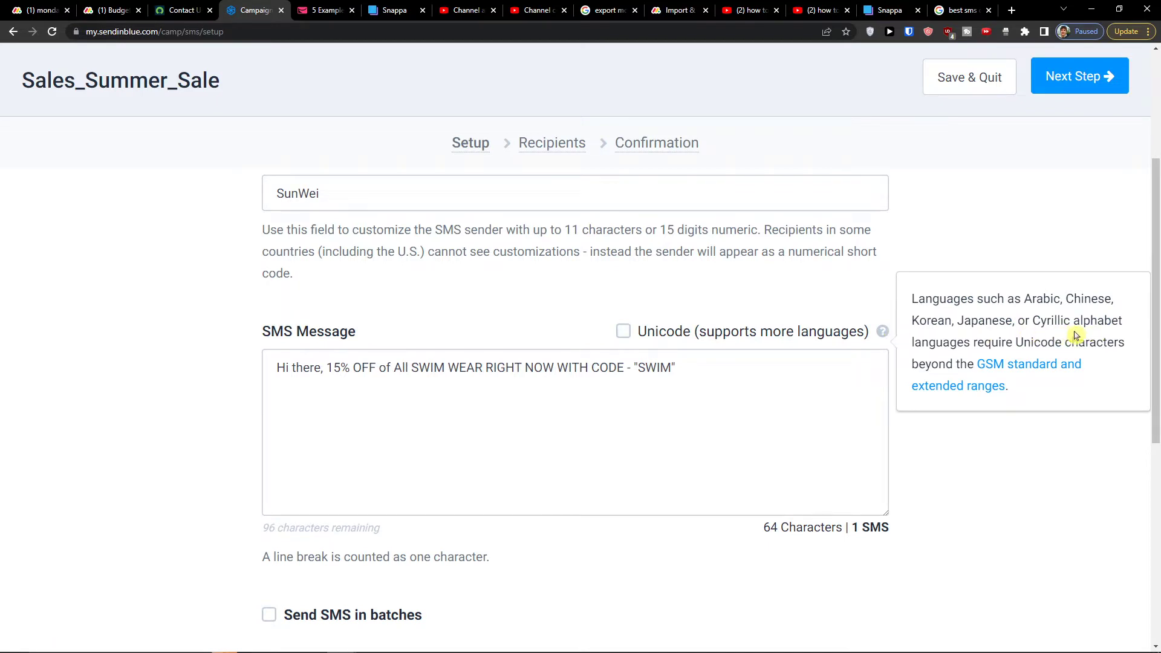
scroll(829, 422, "down", 2)
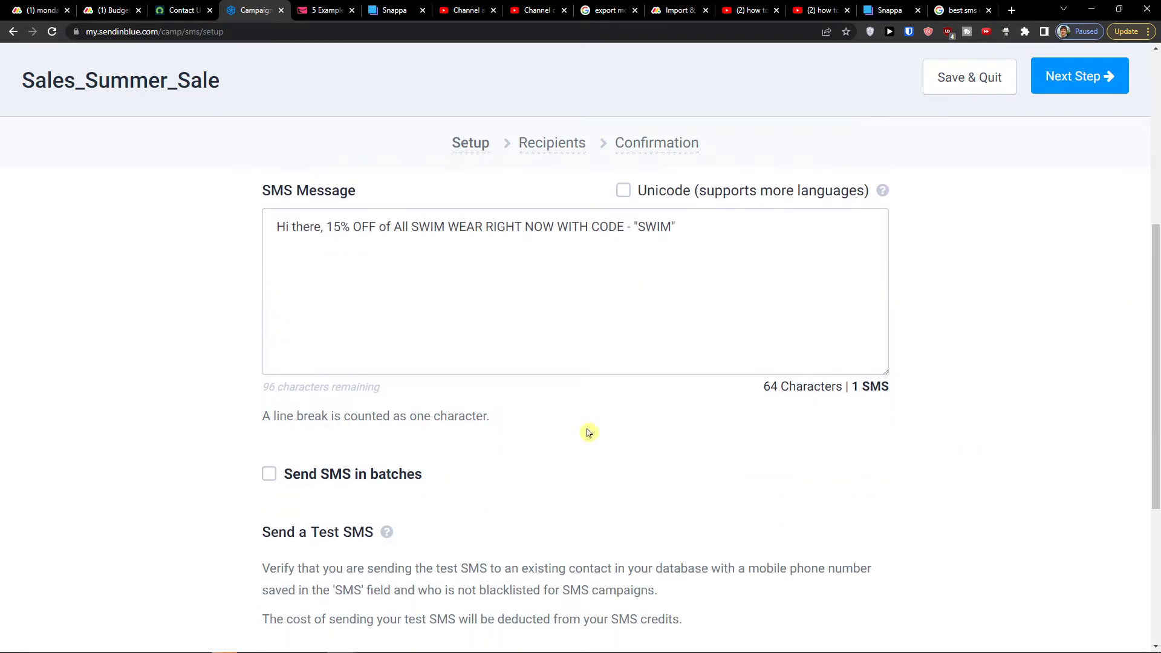
Turn on 'Send SMS in batches' and read the batch size guidance
left_click(269, 473)
scroll(272, 499, "down", 2)
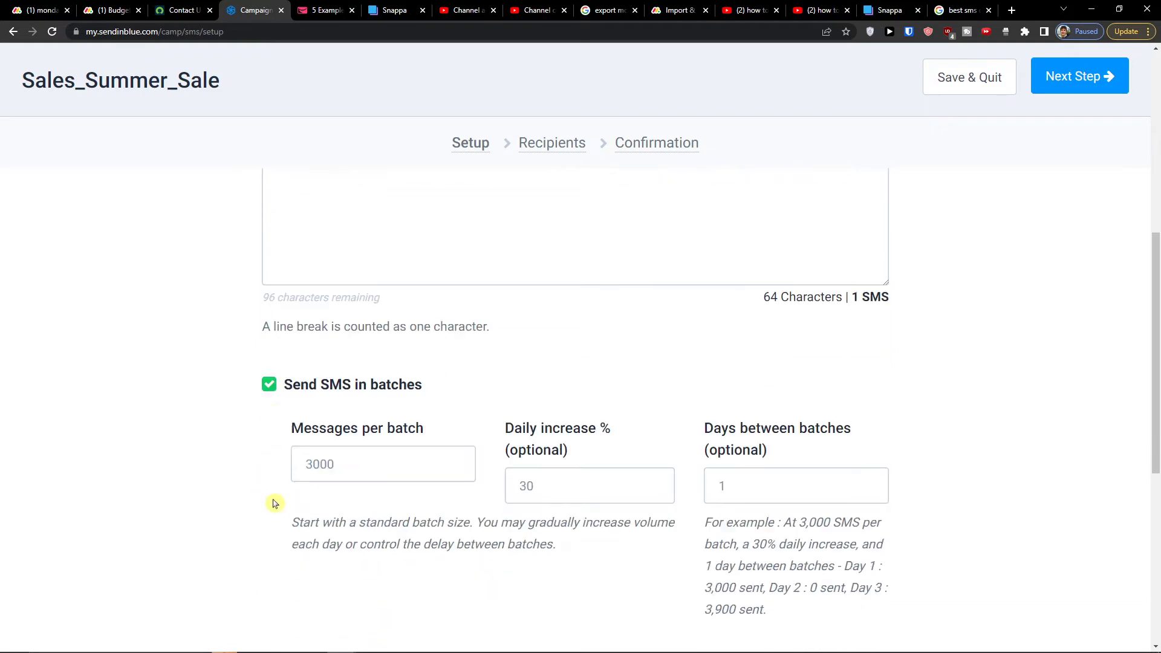
scroll(274, 503, "down", 1)
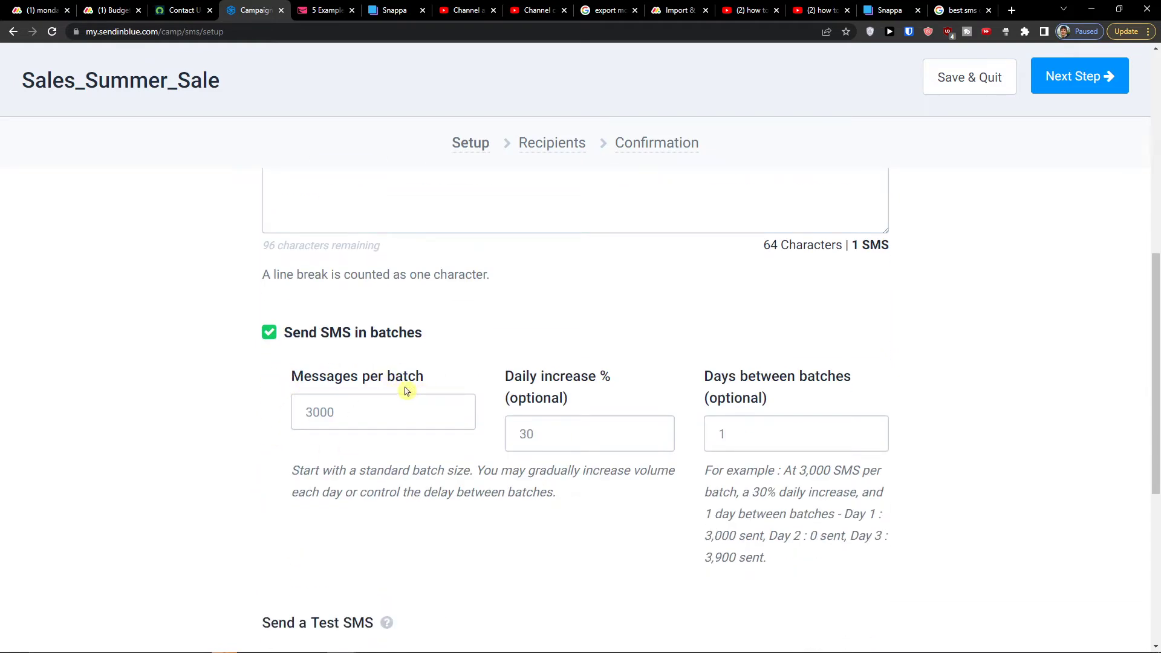
left_click_drag(315, 470, 547, 493)
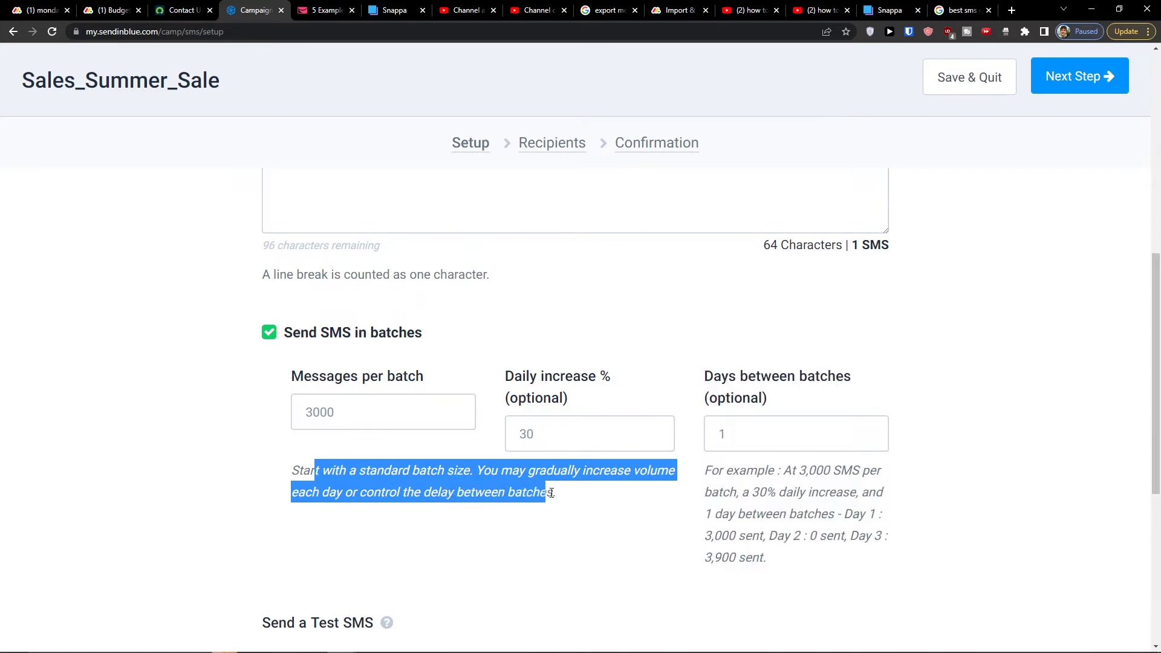
left_click(551, 493)
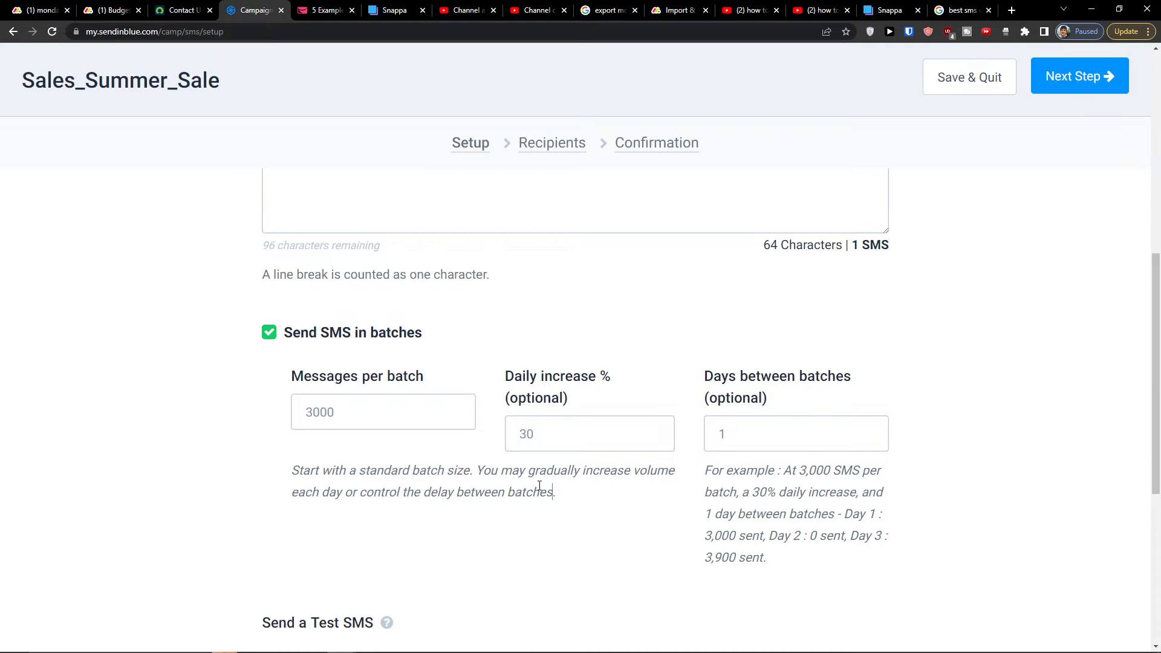
Review the message line, counted as 64 characters, 1 SMS, before the batch fields
scroll(539, 485, "up", 7)
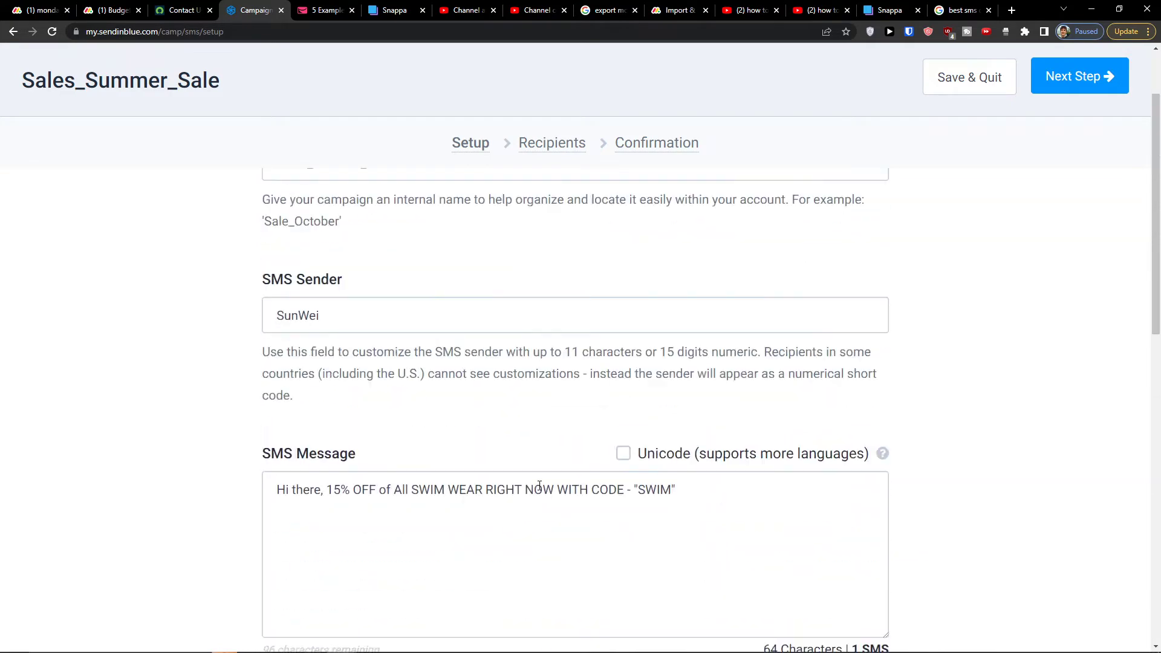
triple_click(460, 514)
left_click(133, 508)
left_click(415, 505)
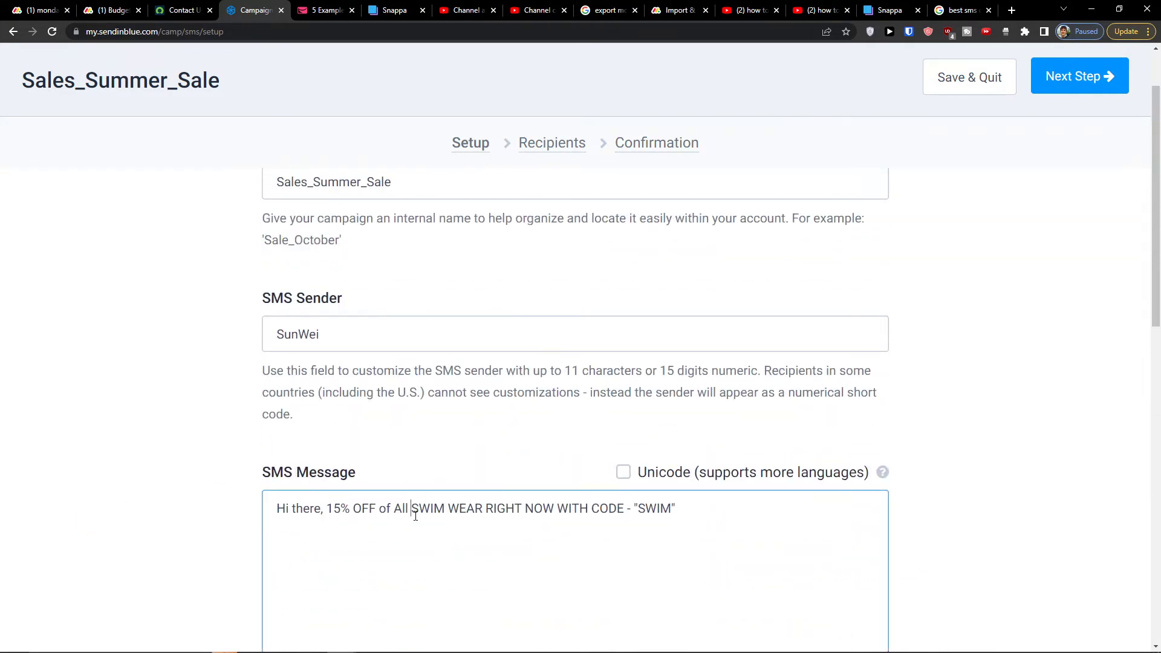
left_click(241, 513)
triple_click(419, 523)
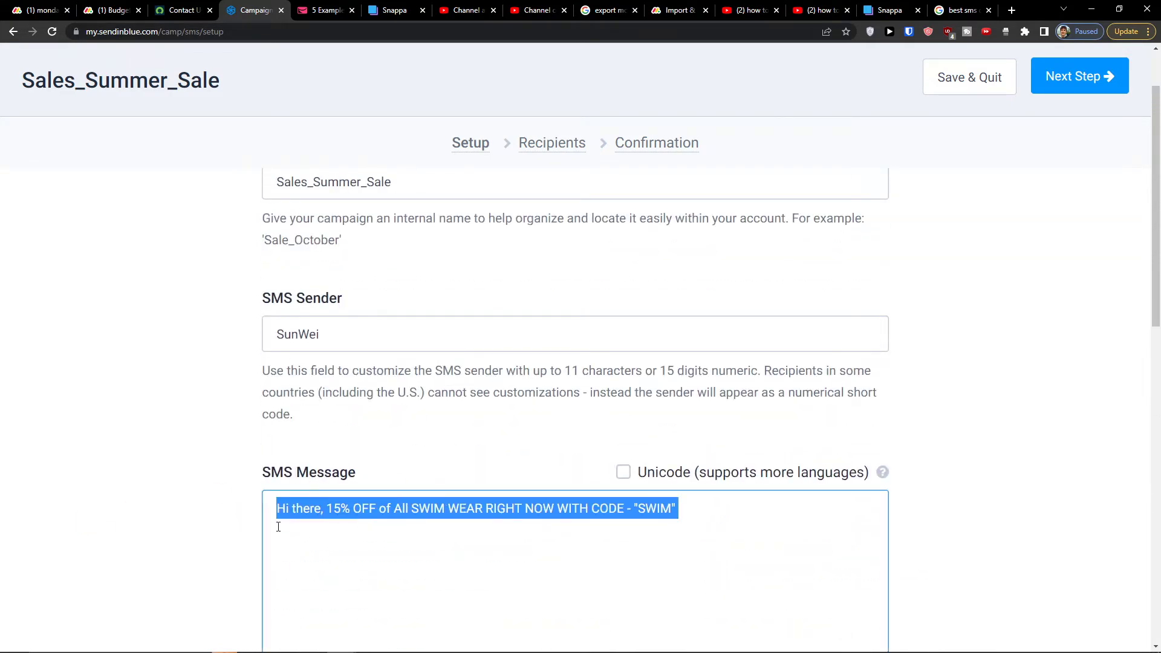
scroll(322, 517, "down", 8)
scroll(321, 518, "up", 2)
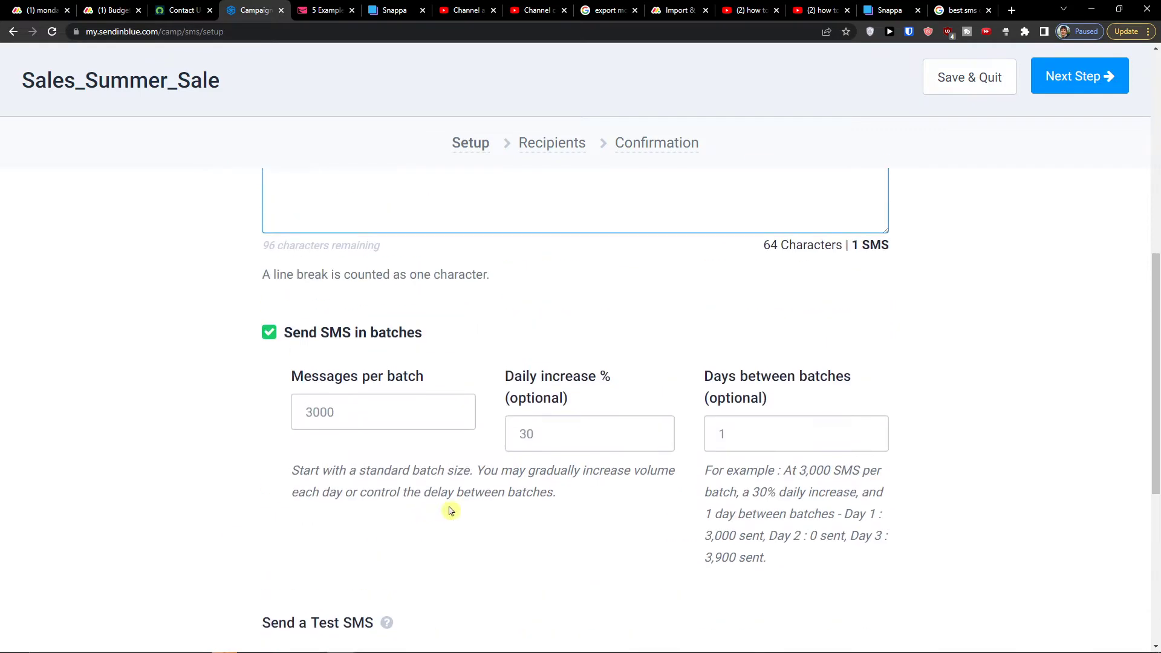
left_click(559, 438)
Set 1000 messages per batch and a 10% daily increase
scroll(541, 397, "down", 2)
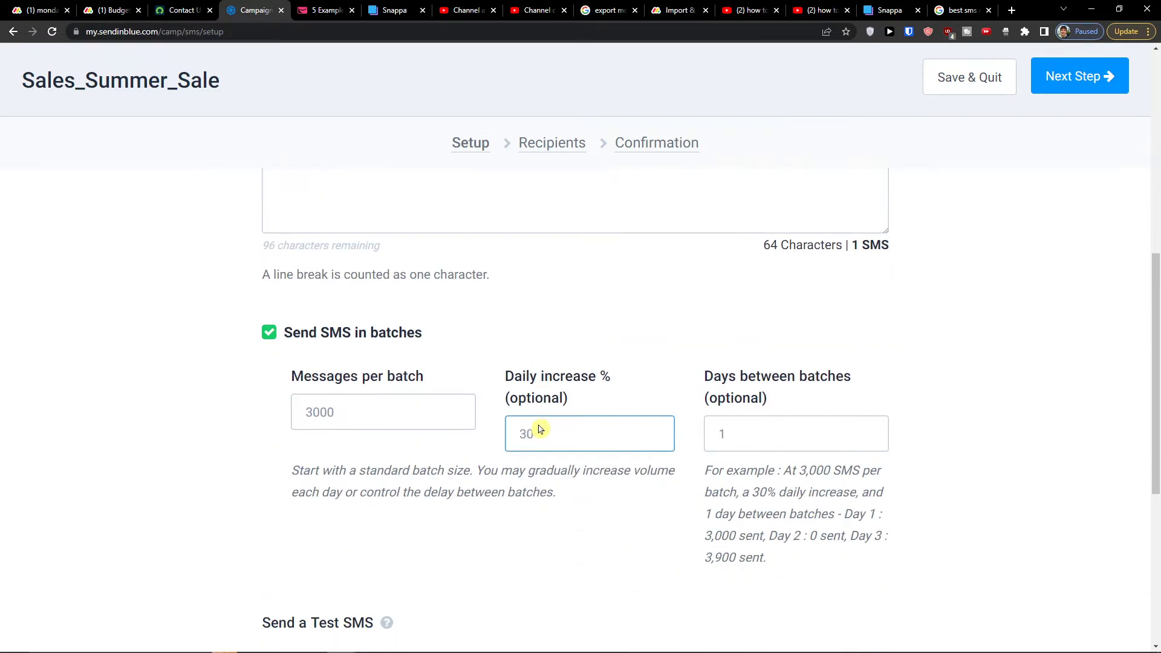
left_click(344, 400)
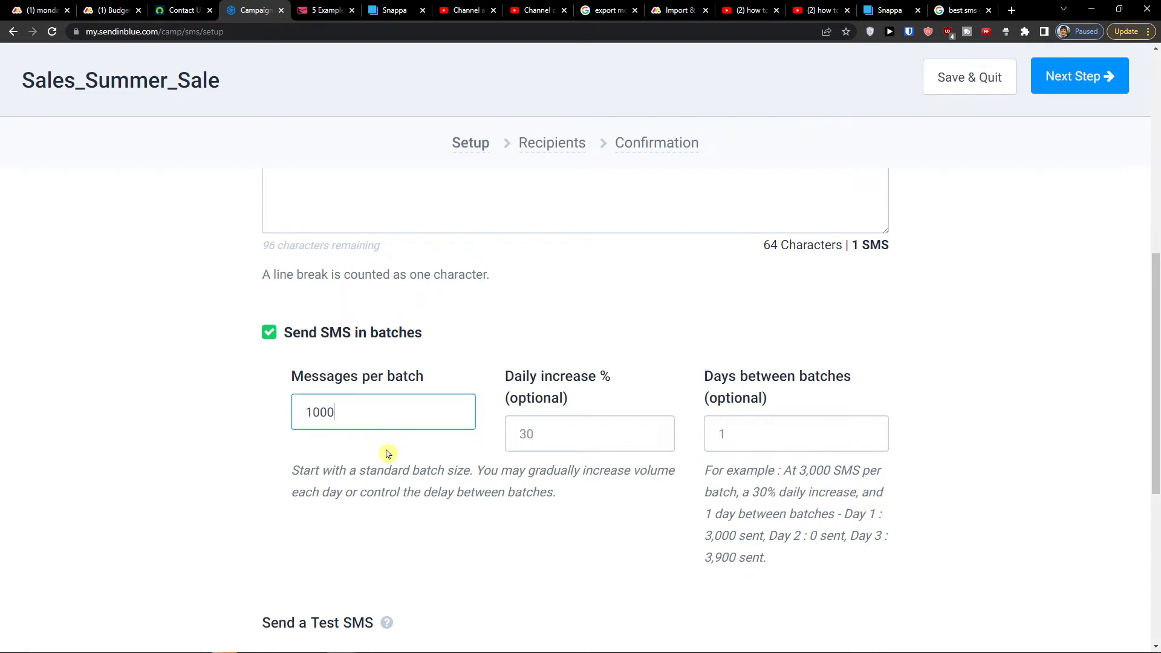
left_click(547, 425)
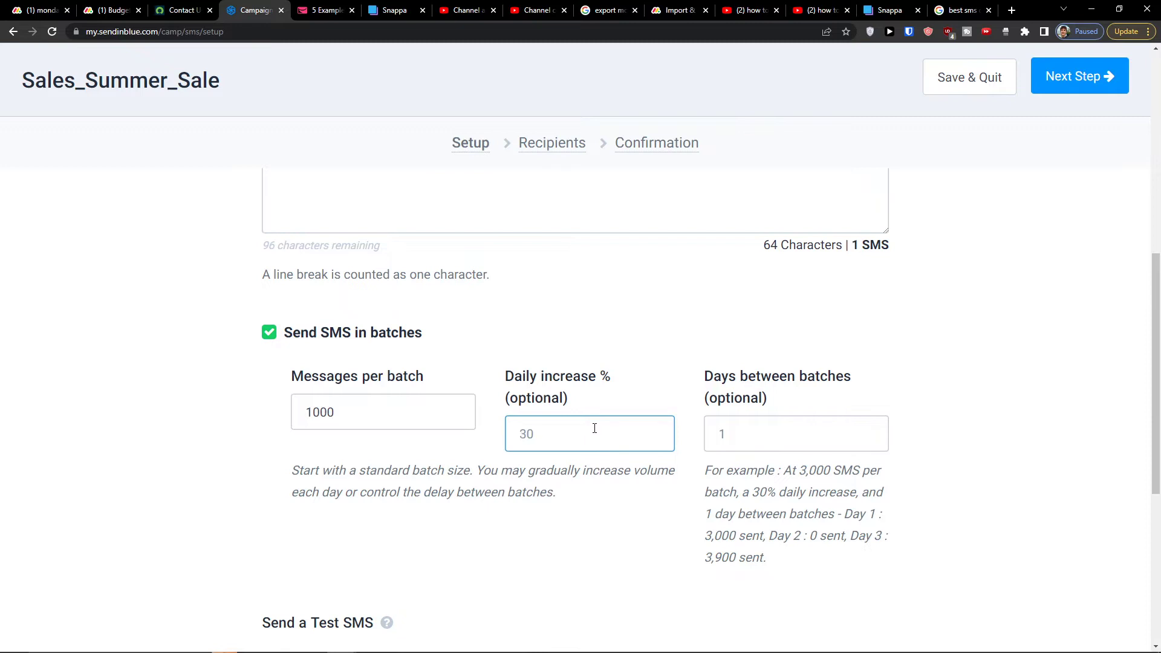
left_click(683, 460)
left_click(763, 444)
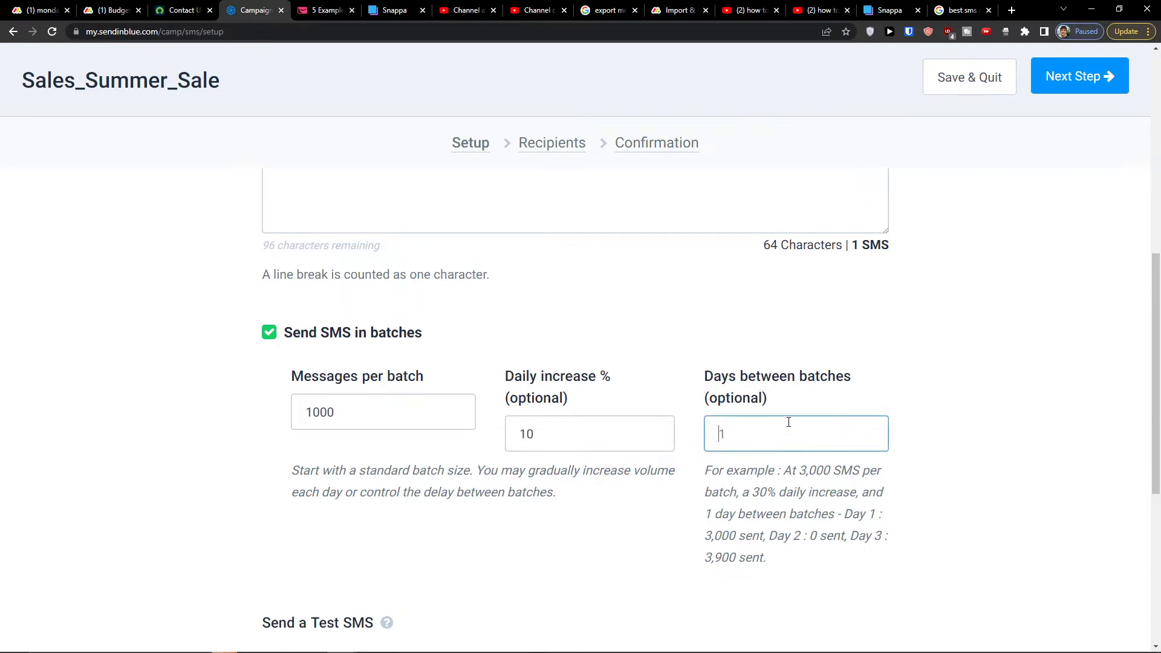
Read the batching guidance and its 3,000 SMS example with day totals
left_click_drag(743, 466, 806, 497)
left_click(806, 500)
double_click(806, 511)
left_click(833, 494)
scroll(765, 473, "down", 2)
left_click_drag(783, 329, 884, 345)
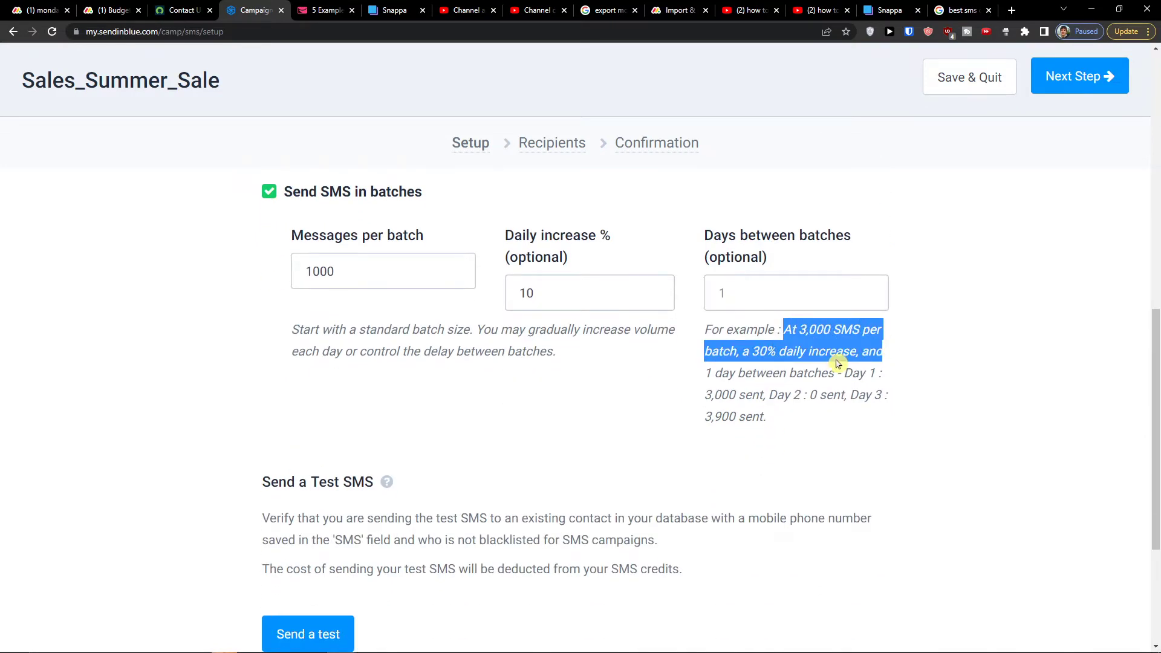
left_click_drag(741, 373, 834, 375)
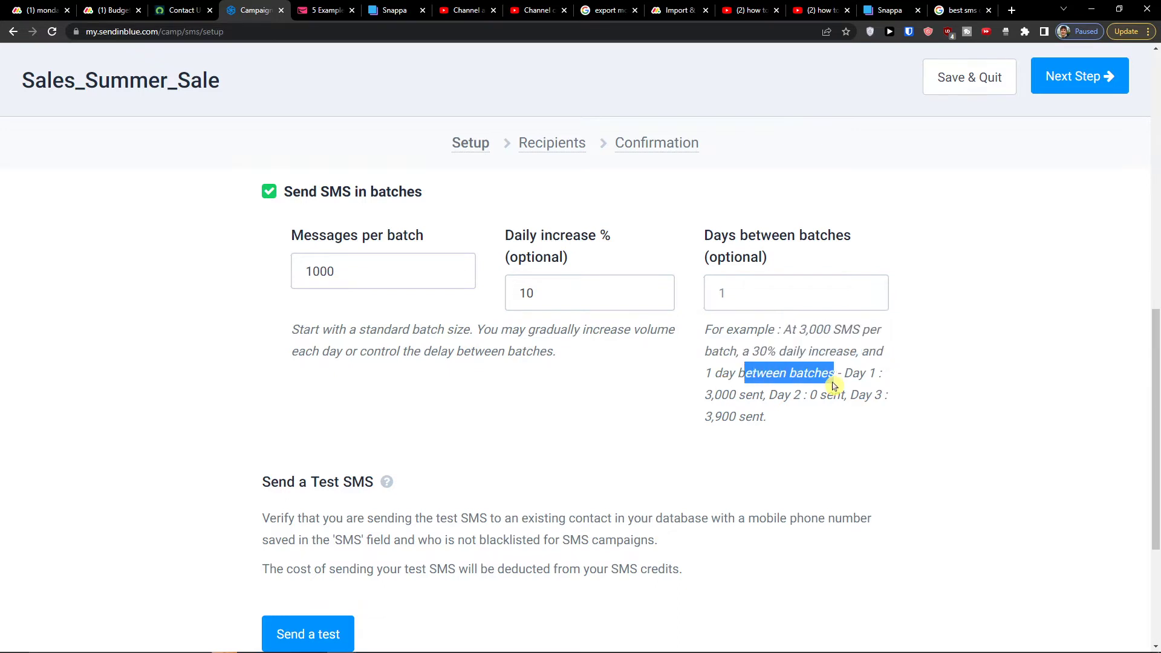
left_click_drag(721, 416, 751, 417)
left_click(774, 439)
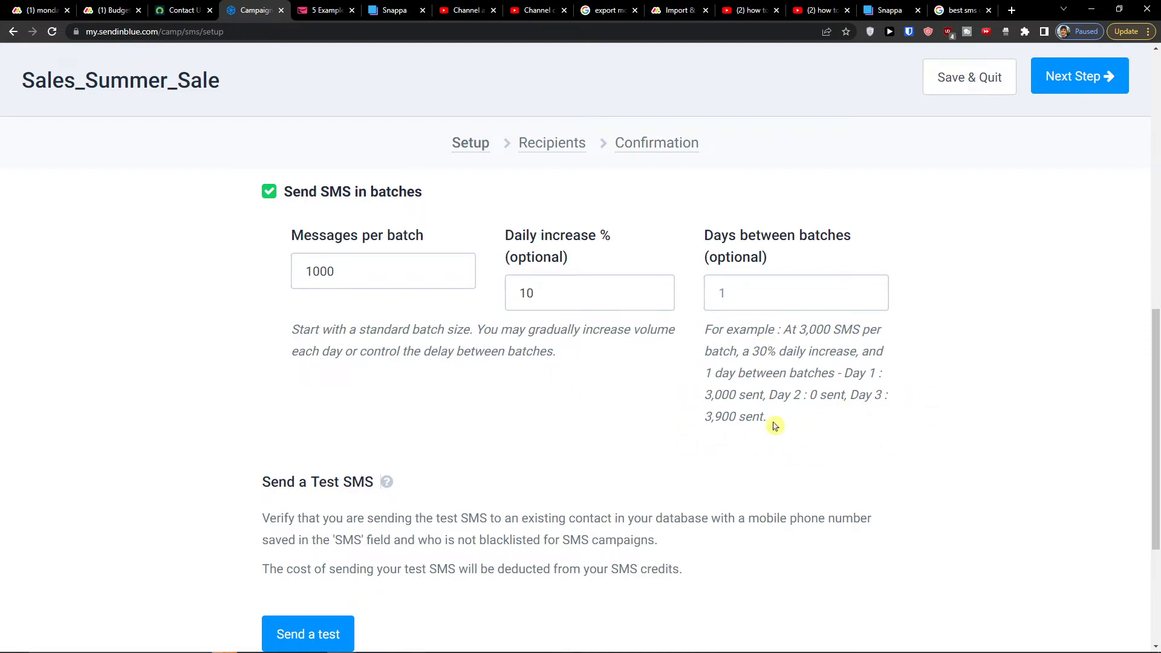
scroll(768, 423, "up", 2)
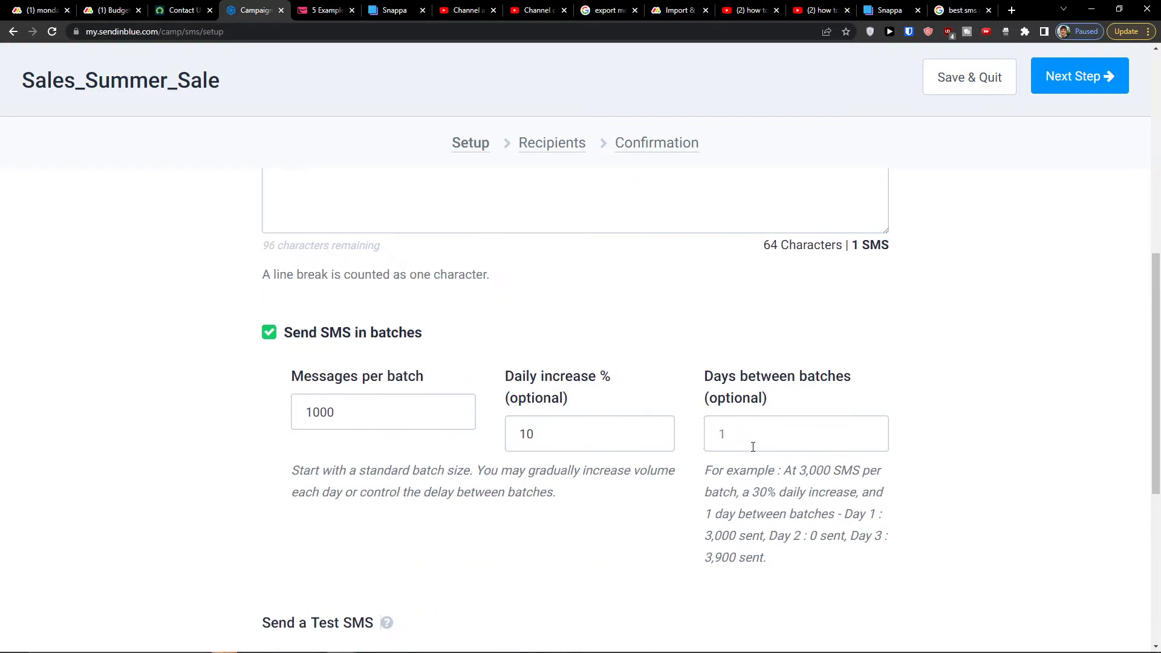
scroll(753, 446, "down", 5)
scroll(766, 465, "up", 7)
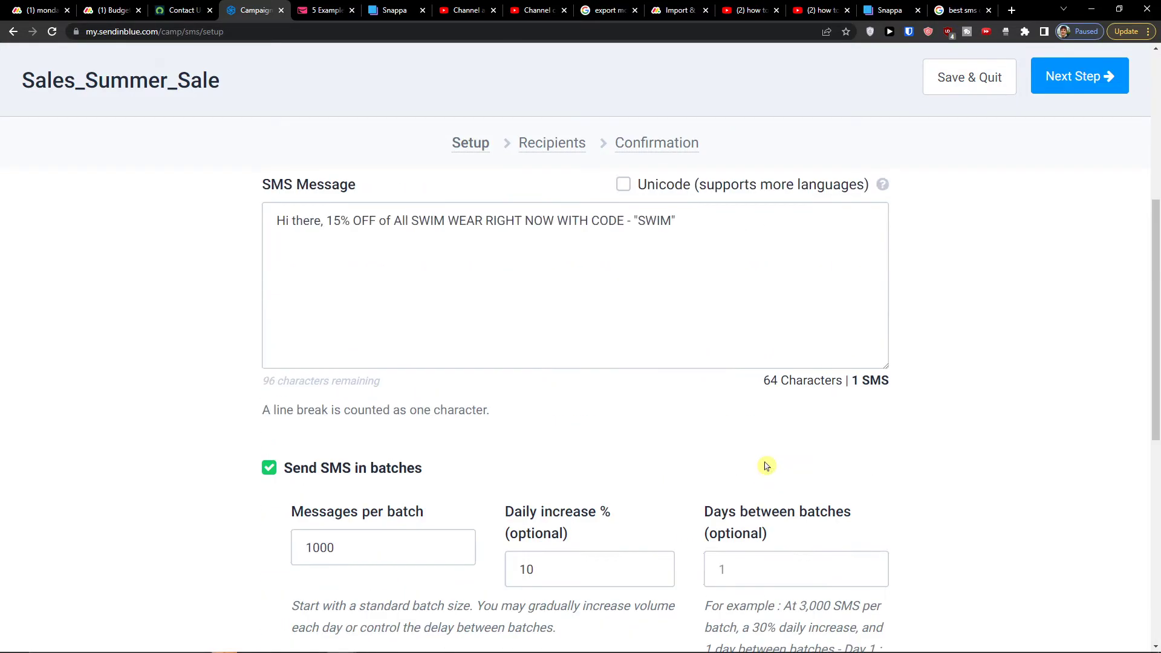
scroll(767, 463, "up", 5)
scroll(770, 471, "down", 10)
scroll(780, 466, "up", 2)
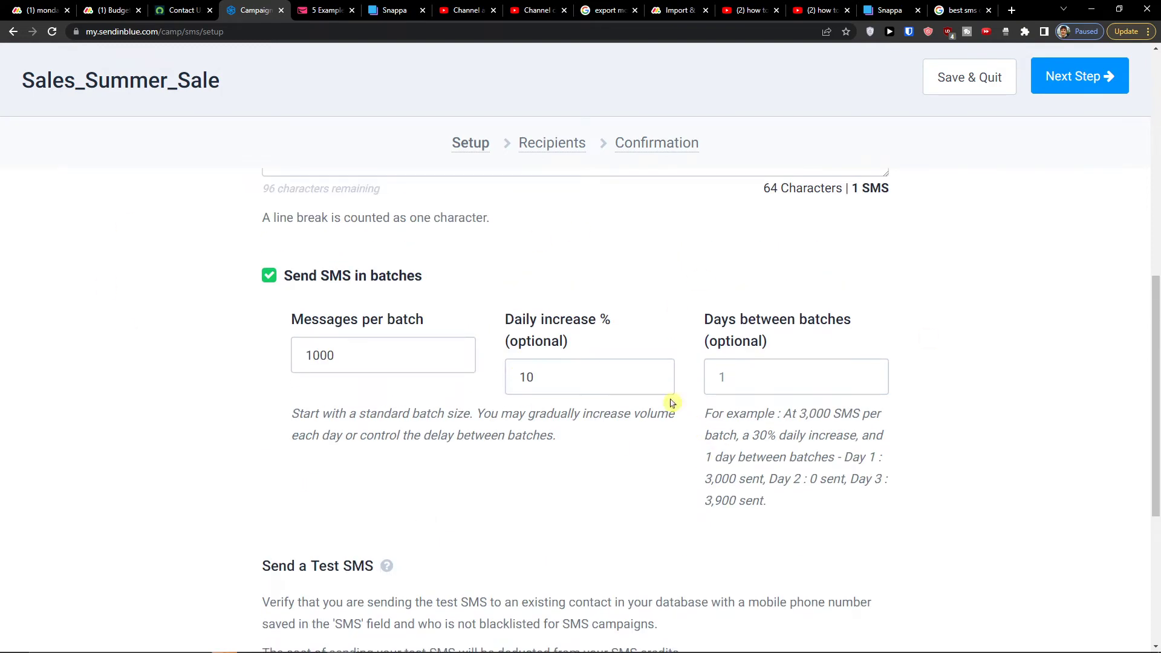
scroll(487, 393, "down", 2)
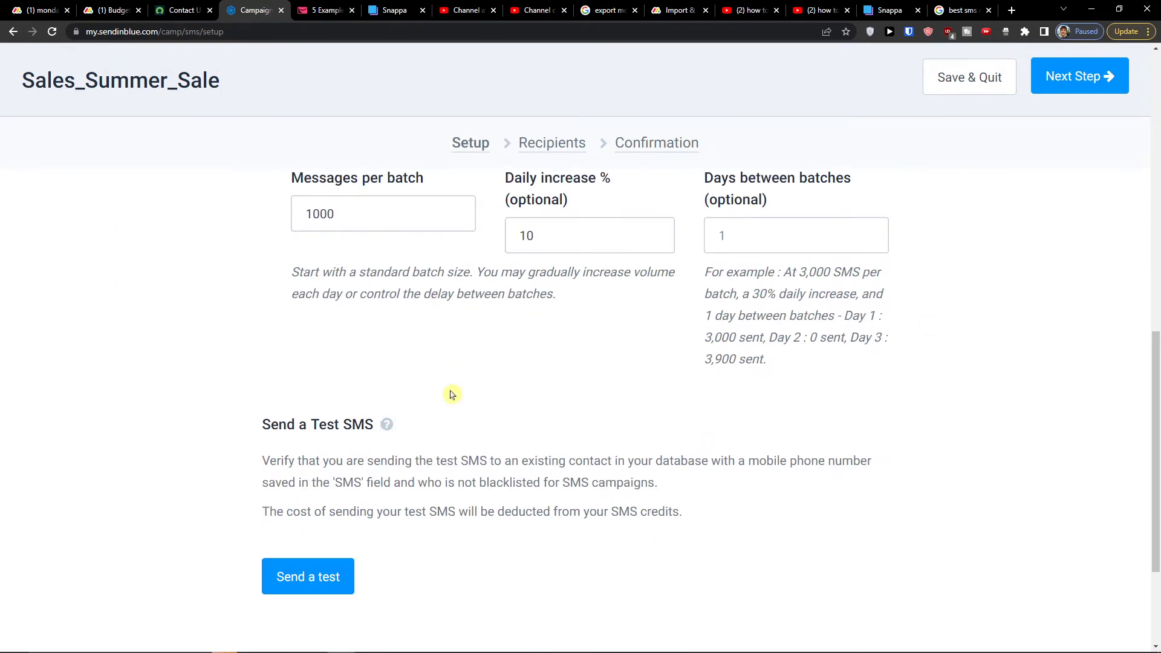
scroll(320, 546, "down", 2)
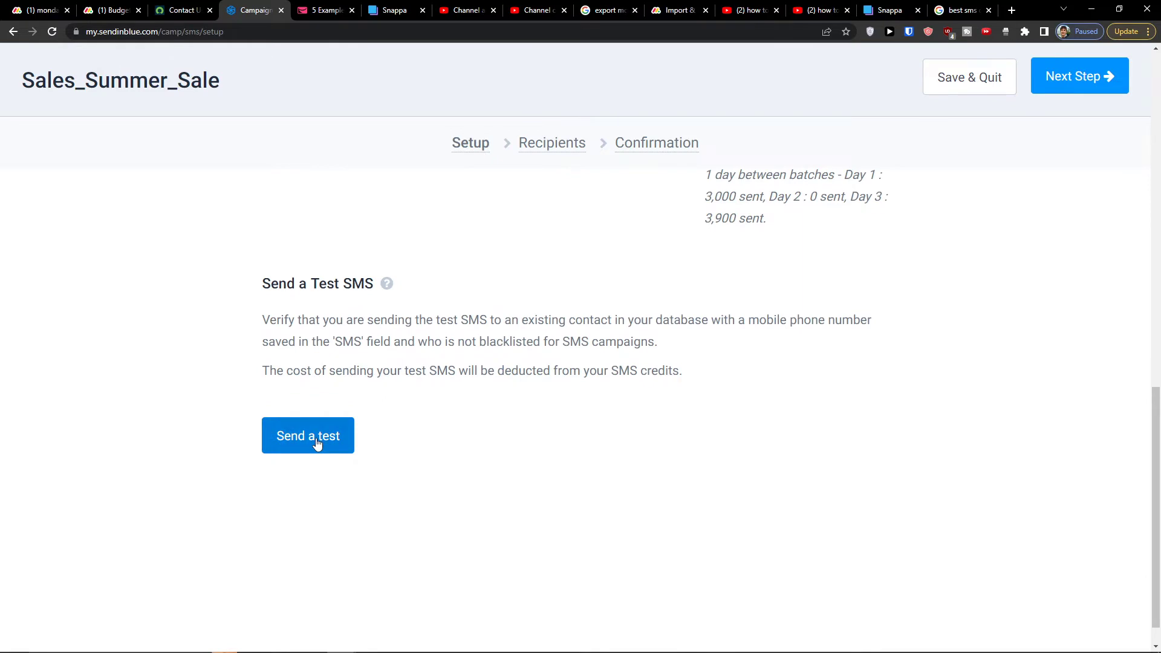
With 1 day between batches, close the test SMS form unsent and continue to Recipients
left_click(316, 443)
left_click(439, 275)
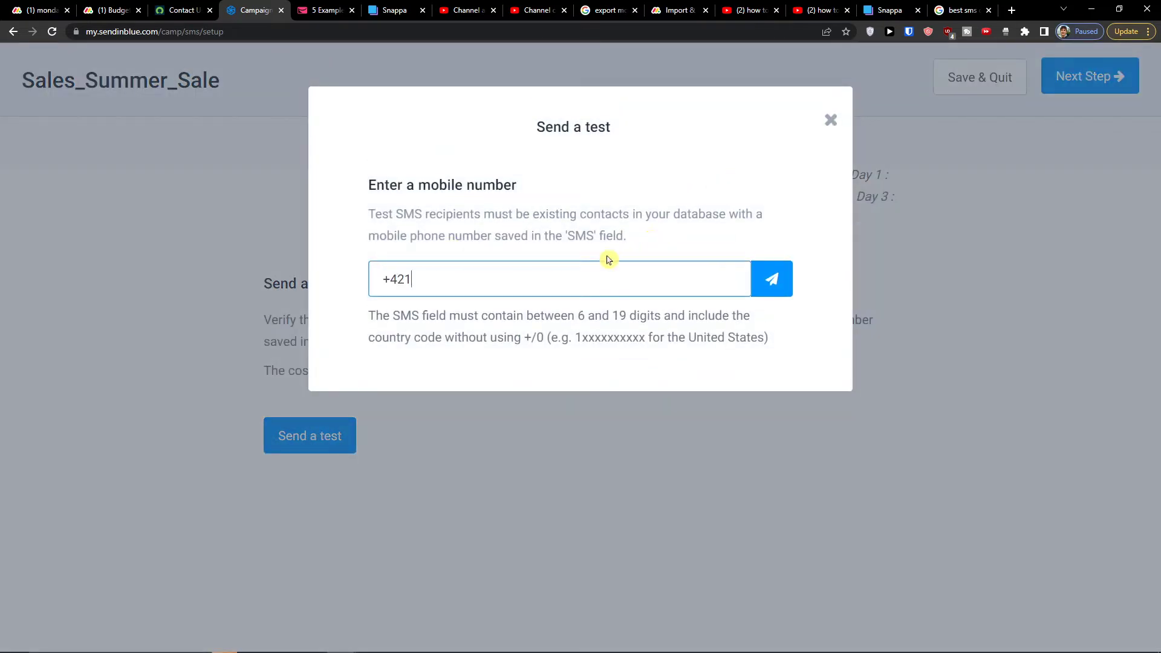
left_click_drag(596, 266, 279, 262)
left_click(279, 261)
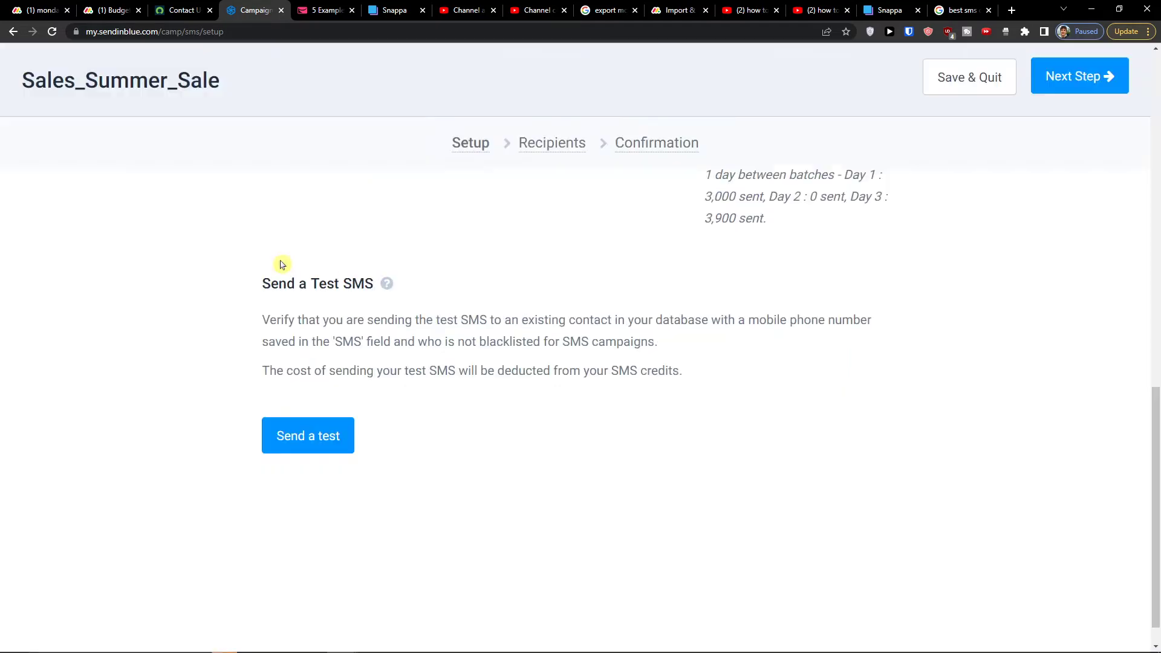
scroll(581, 438, "up", 15)
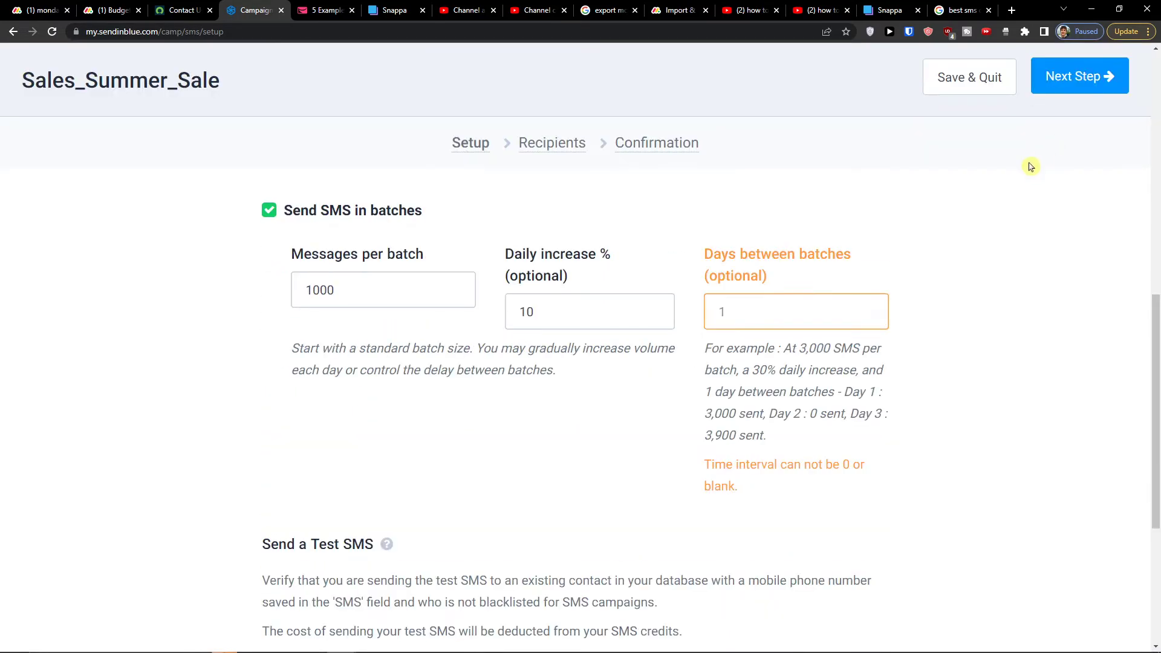
left_click(896, 285)
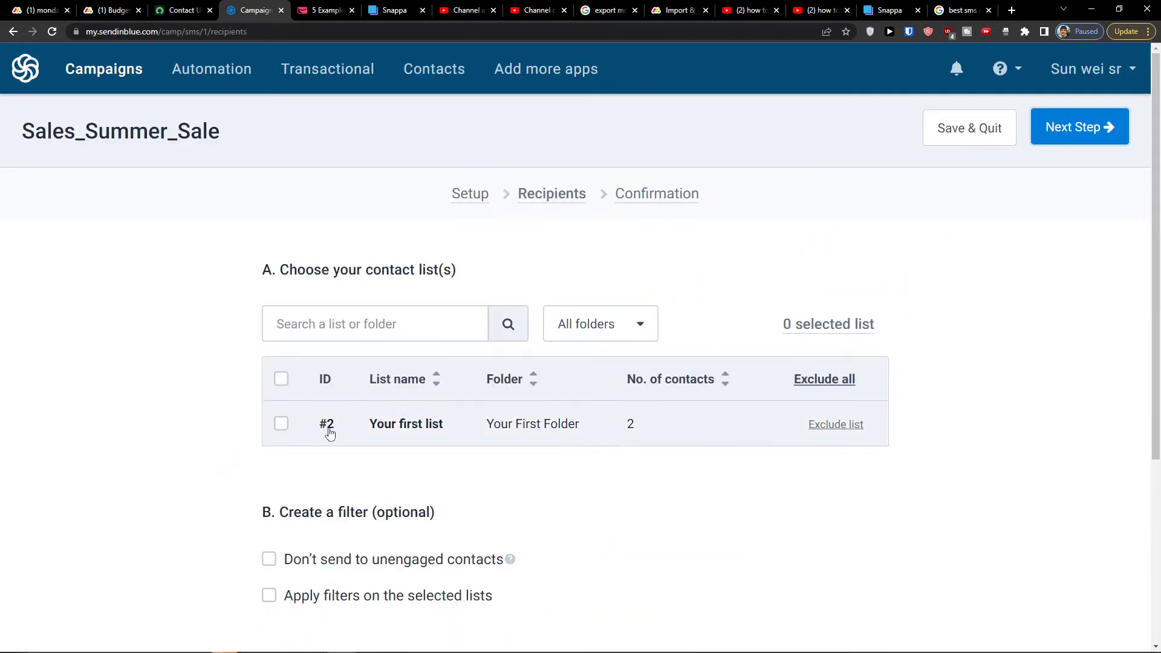
Choose Your first list (2 contacts) as recipients and exclude unengaged contacts
scroll(560, 451, "down", 1)
scroll(552, 445, "down", 2)
scroll(552, 446, "up", 3)
left_click(421, 324)
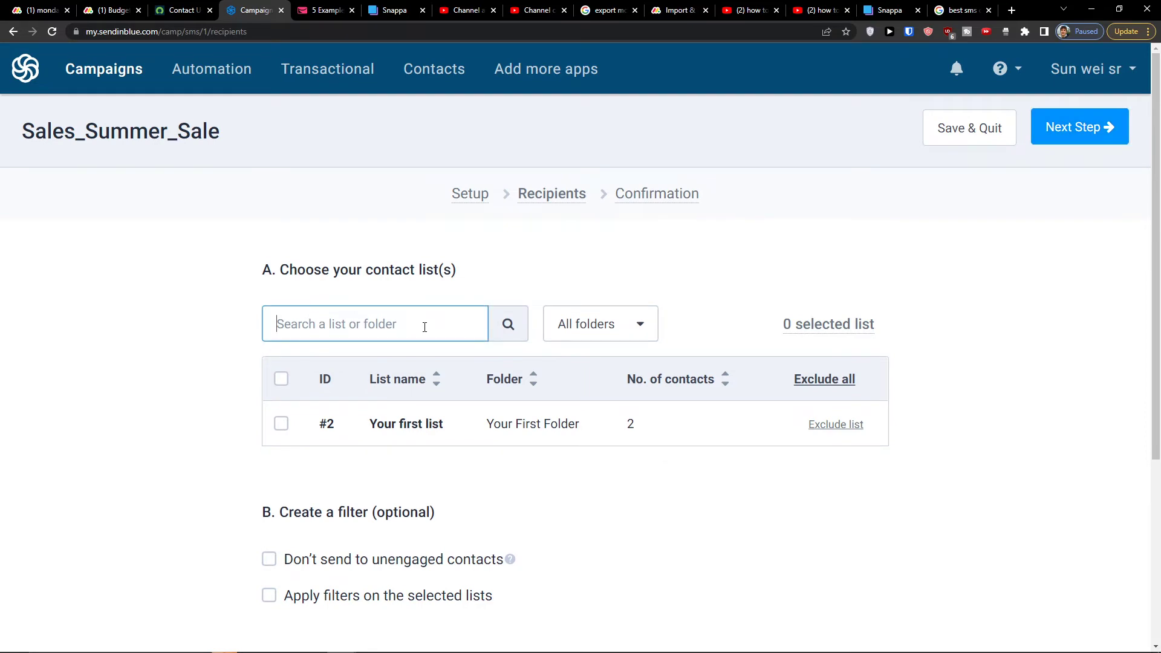
left_click(282, 425)
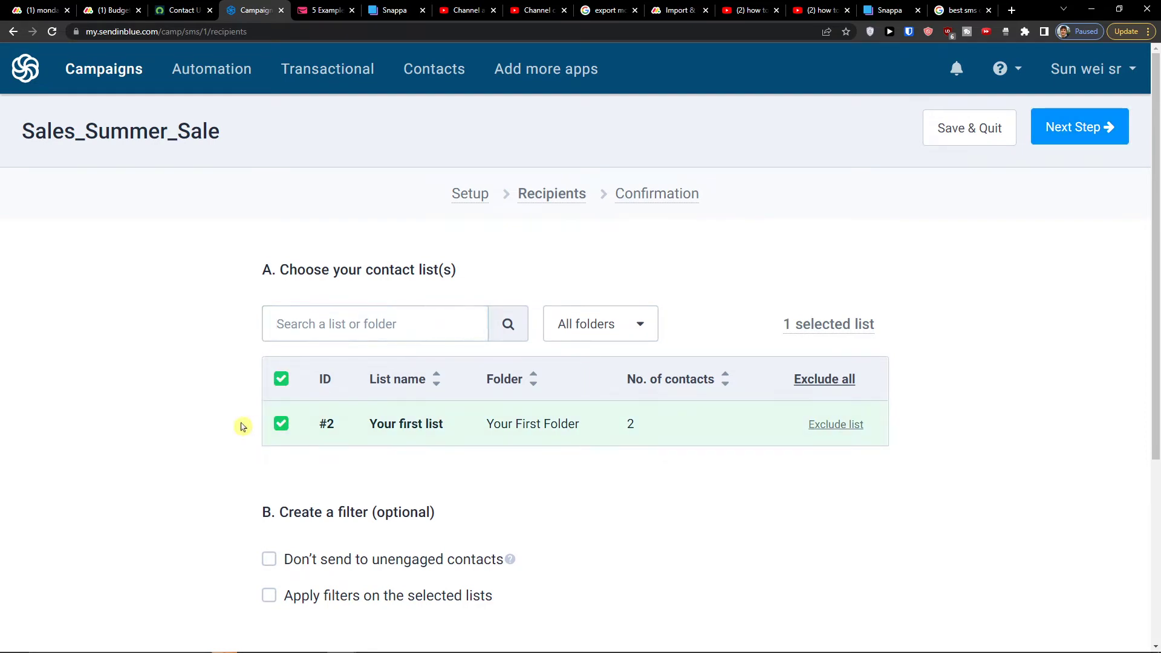
scroll(507, 417, "down", 1)
scroll(355, 367, "down", 3)
scroll(350, 381, "up", 1)
scroll(298, 409, "down", 1)
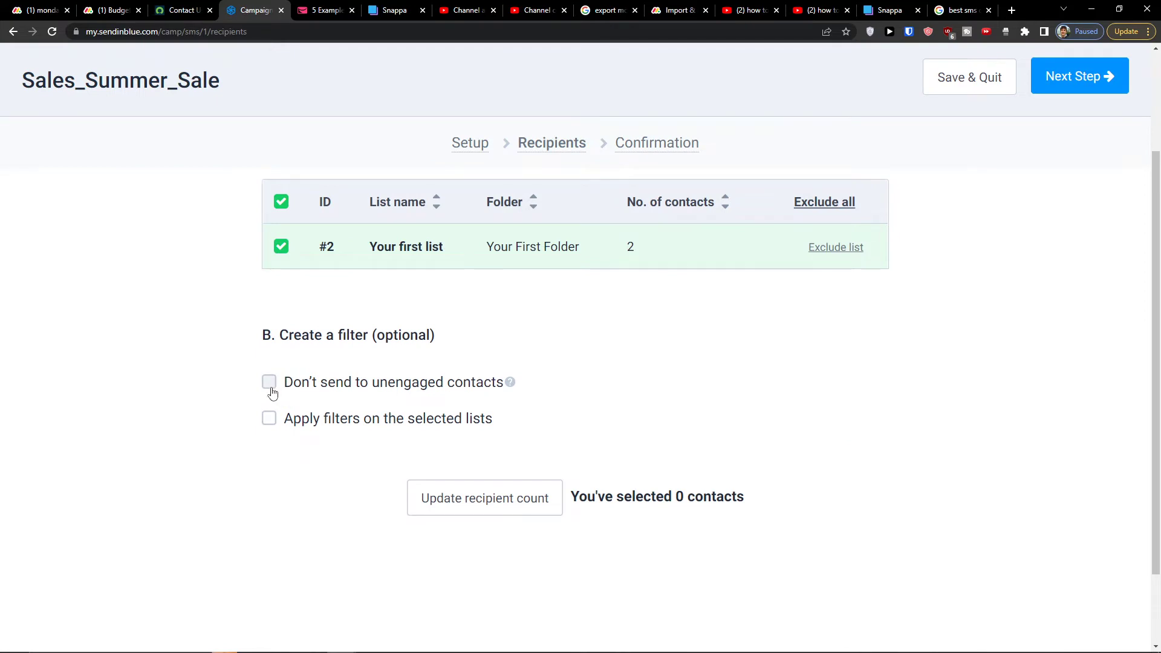
mouse_move(511, 383)
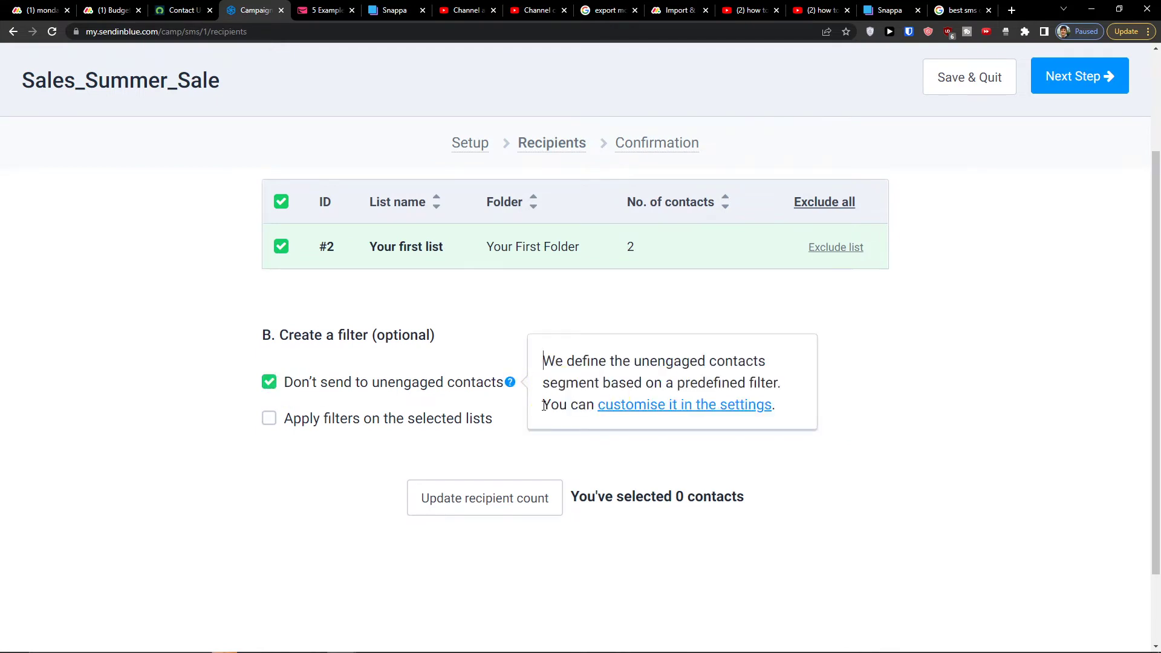
left_click(663, 411)
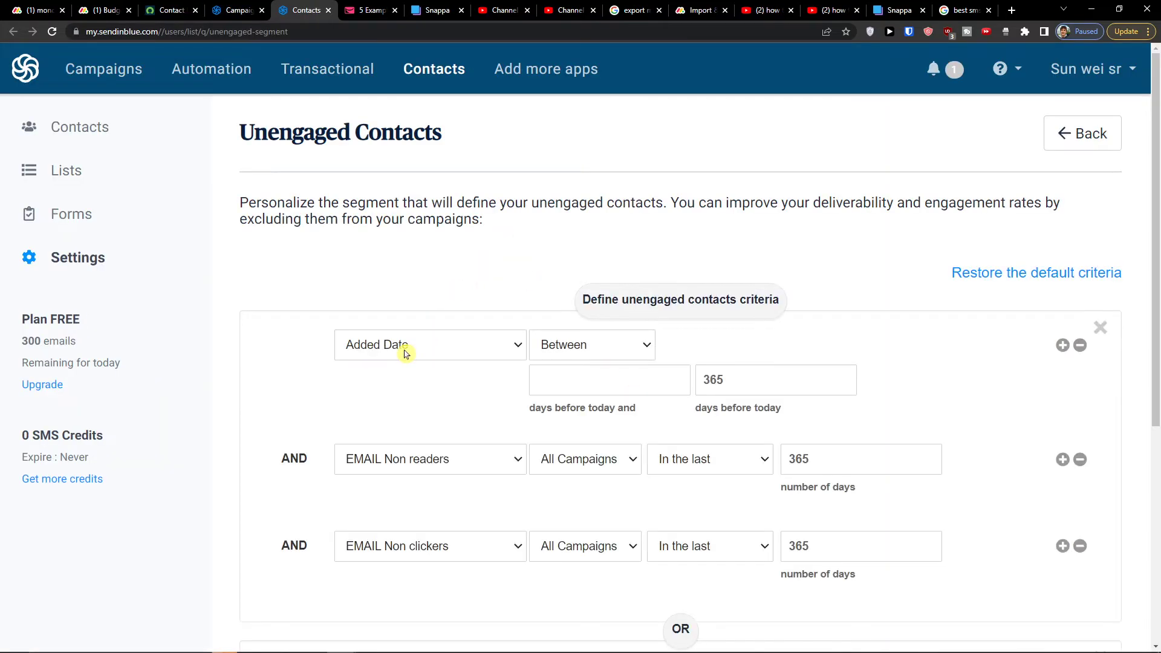
scroll(402, 352, "down", 3)
scroll(478, 361, "up", 1)
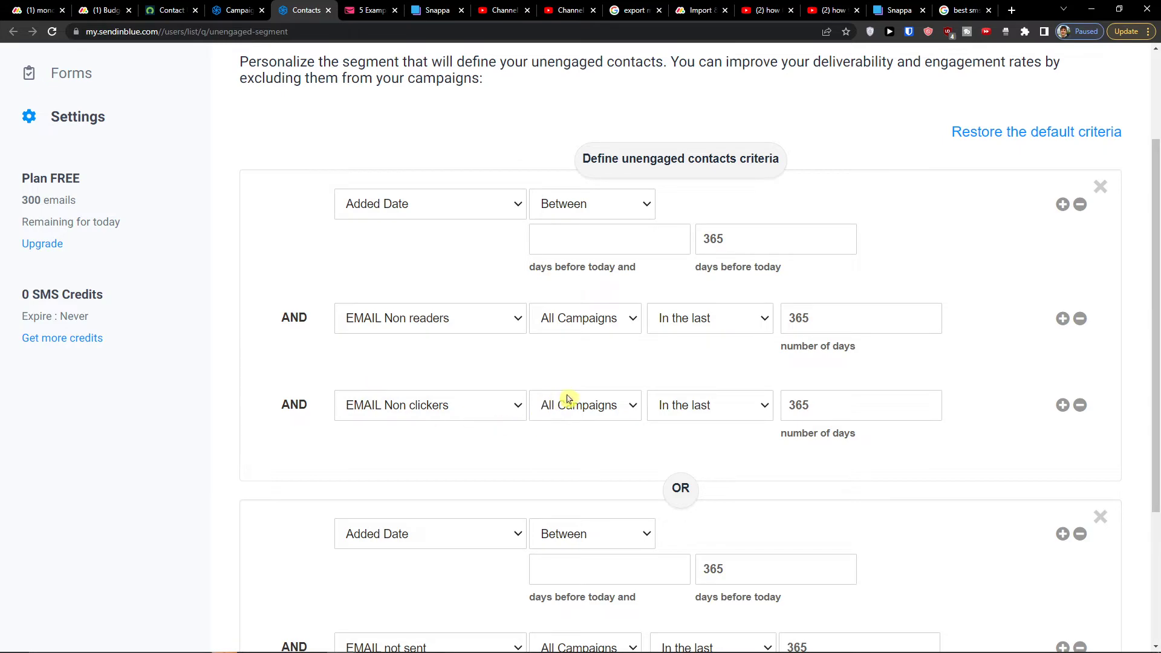
scroll(568, 399, "down", 3)
scroll(536, 406, "up", 2)
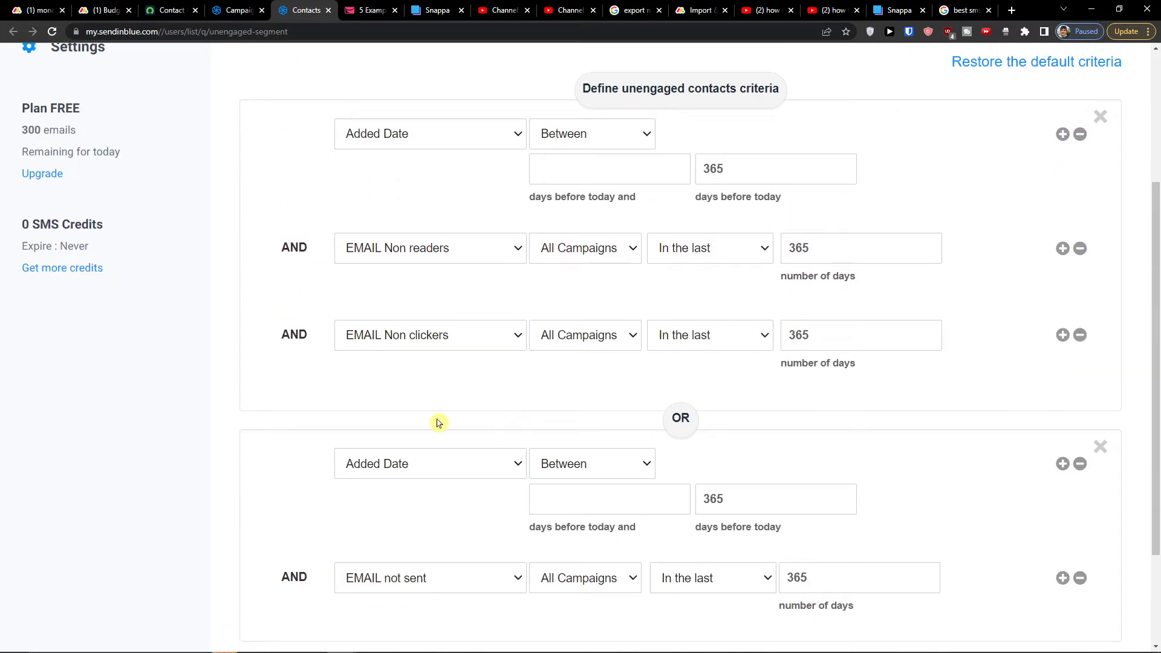
left_click(245, 6)
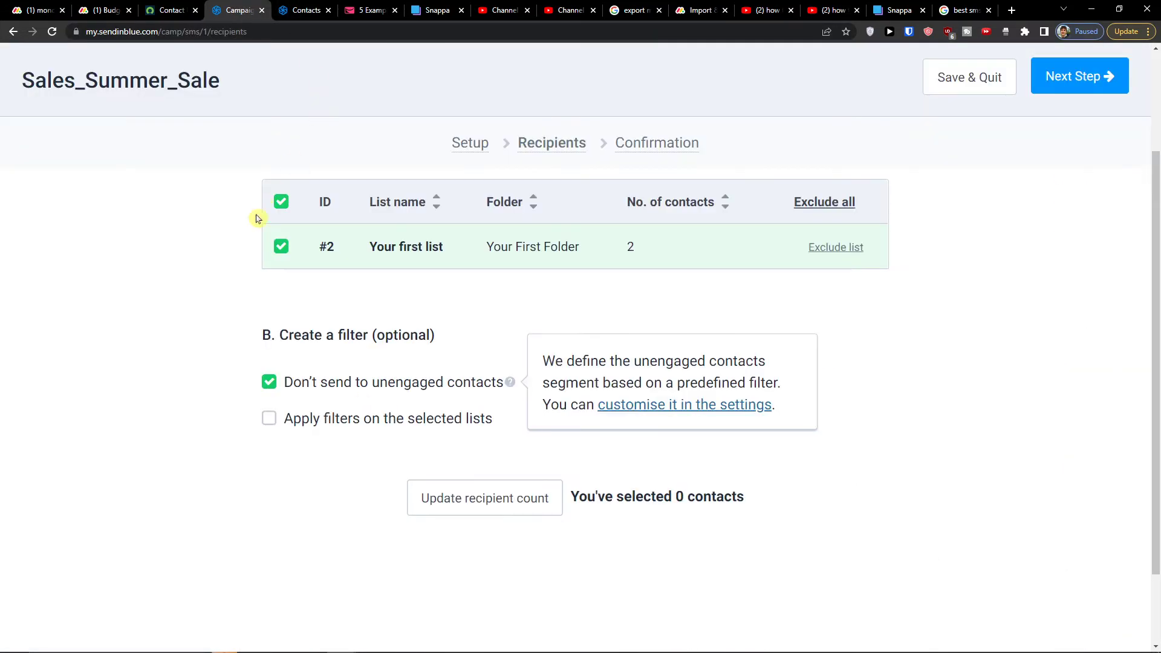
Turn on 'Apply filters on the selected lists' and try adding, then removing, a second OR condition
left_click(280, 422)
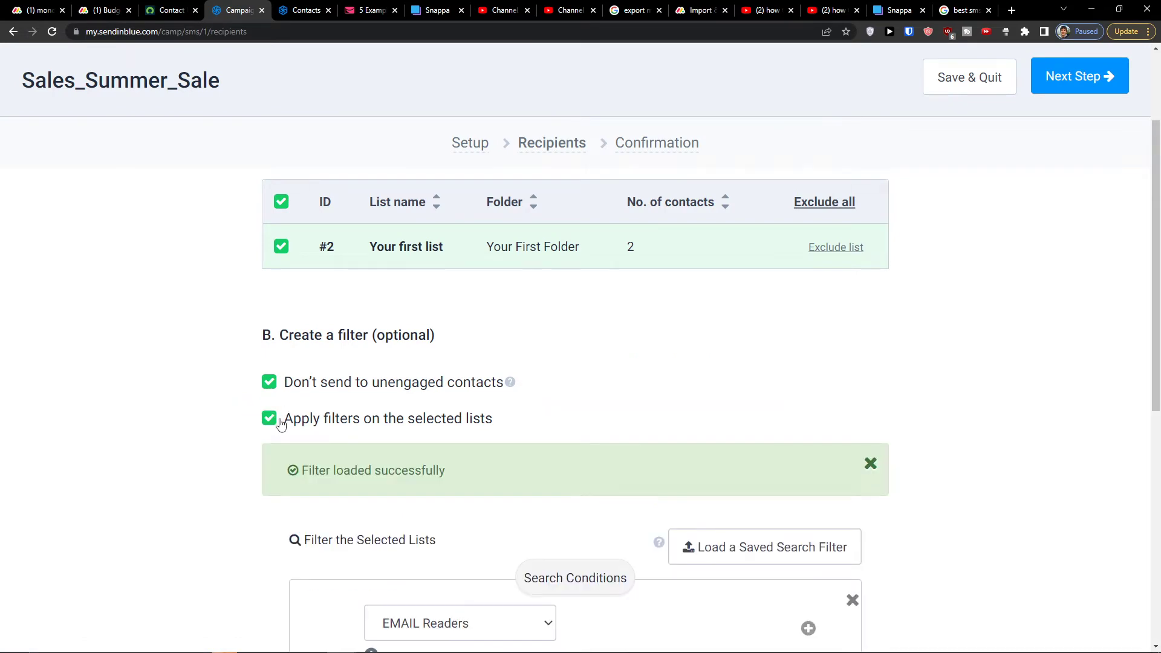
scroll(276, 441, "down", 5)
scroll(314, 447, "up", 2)
left_click(425, 488)
left_click(425, 489)
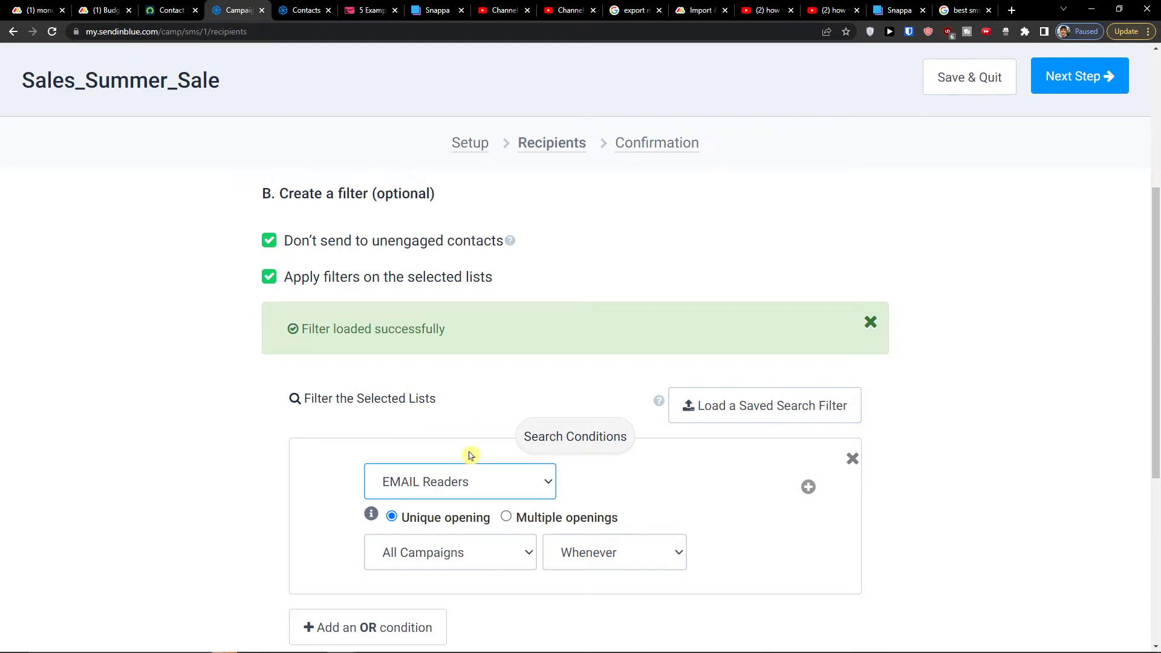
left_click(421, 552)
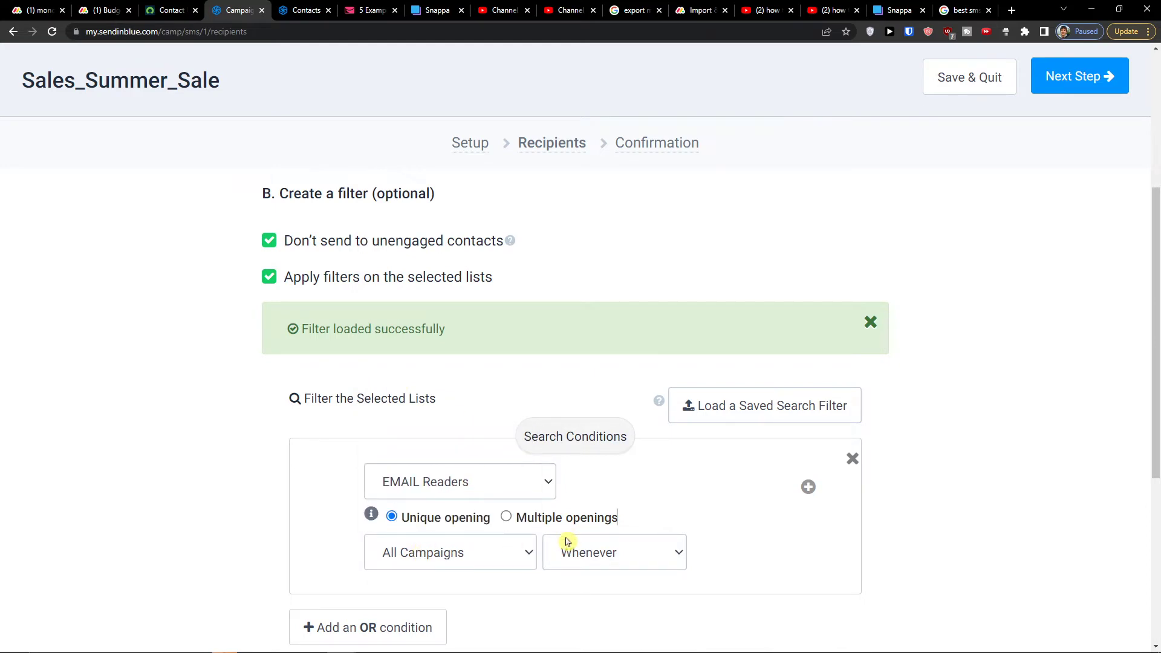
scroll(531, 524, "down", 2)
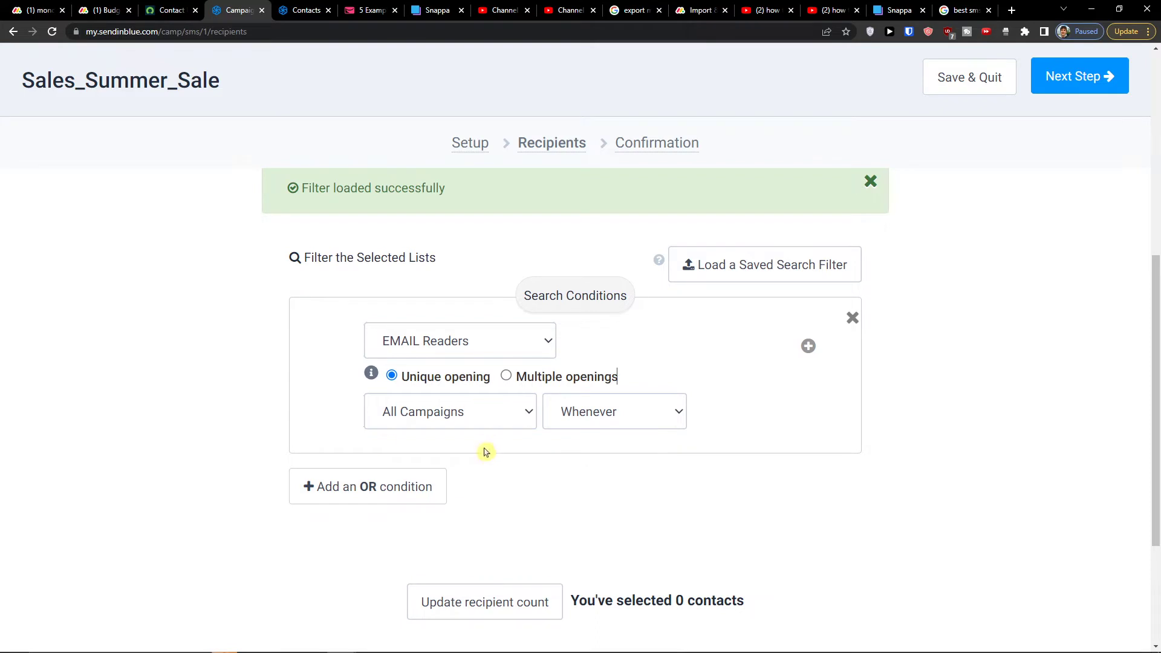
left_click(397, 483)
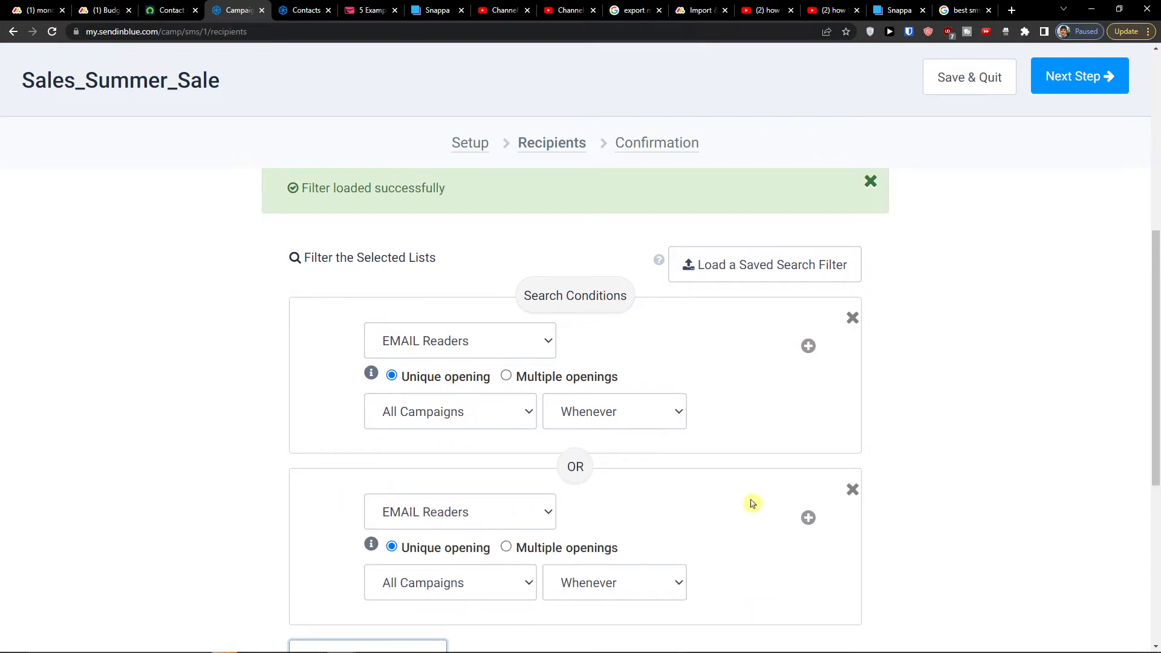
left_click(852, 489)
Try the condition's time-range options, return it to Whenever, and browse the campaign choices
left_click(678, 410)
left_click(595, 468)
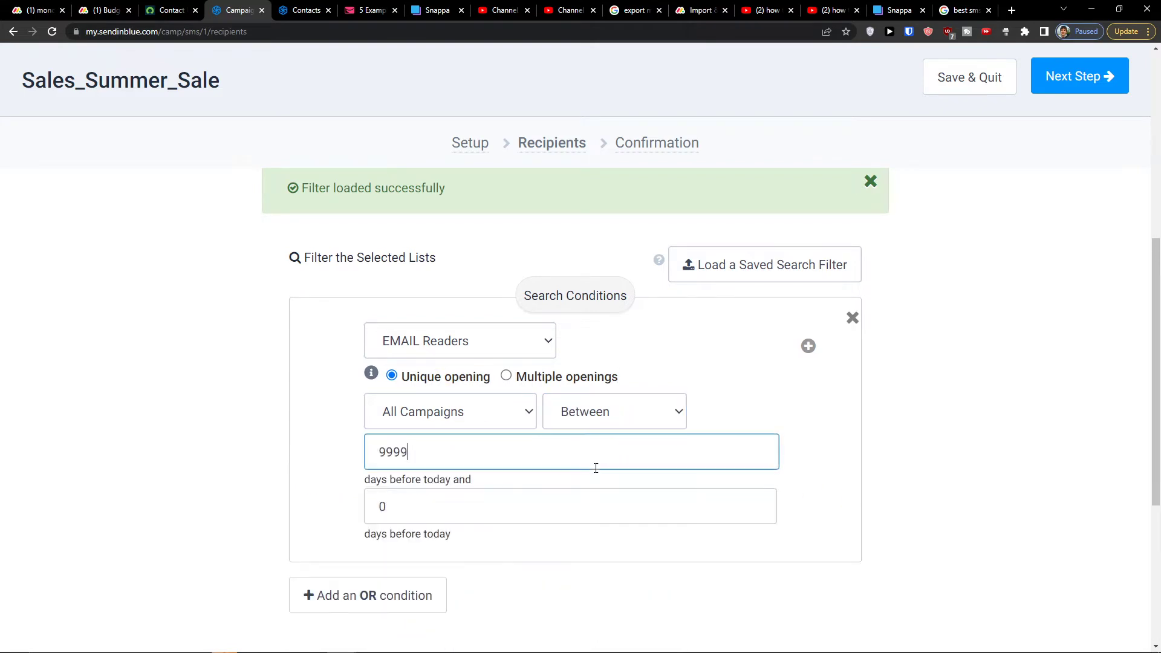
left_click(582, 423)
left_click(582, 439)
left_click(499, 417)
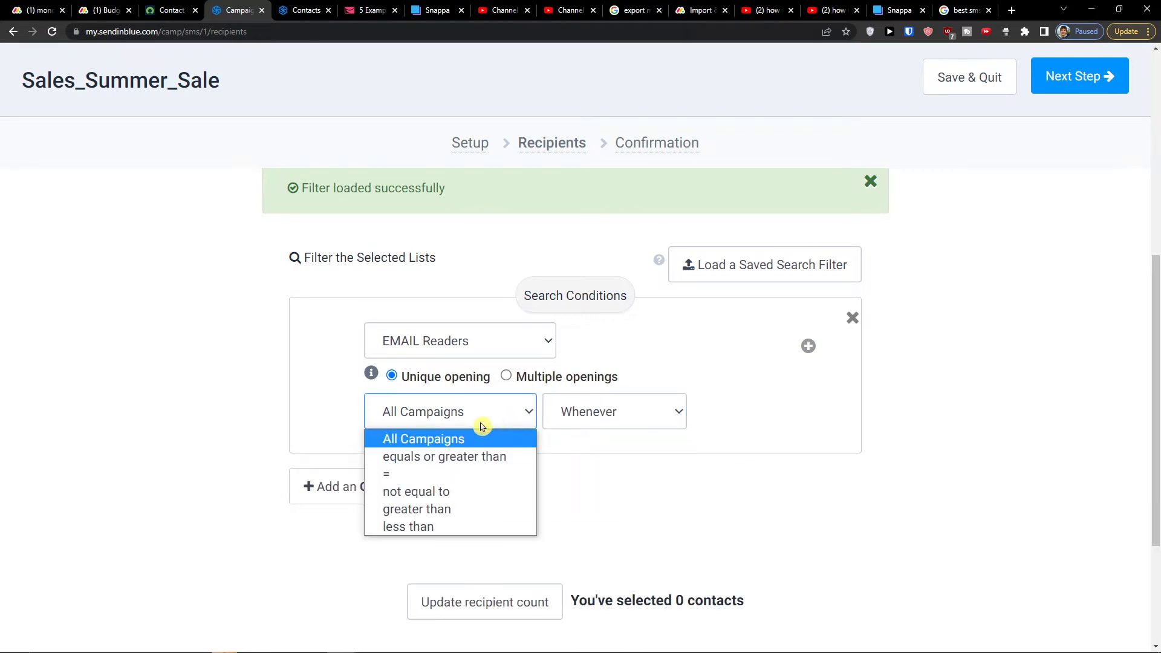
left_click(466, 342)
left_click(466, 342)
left_click(459, 420)
Test the campaign comparison options, revert to All Campaigns, and limit the range to recent days
left_click(440, 474)
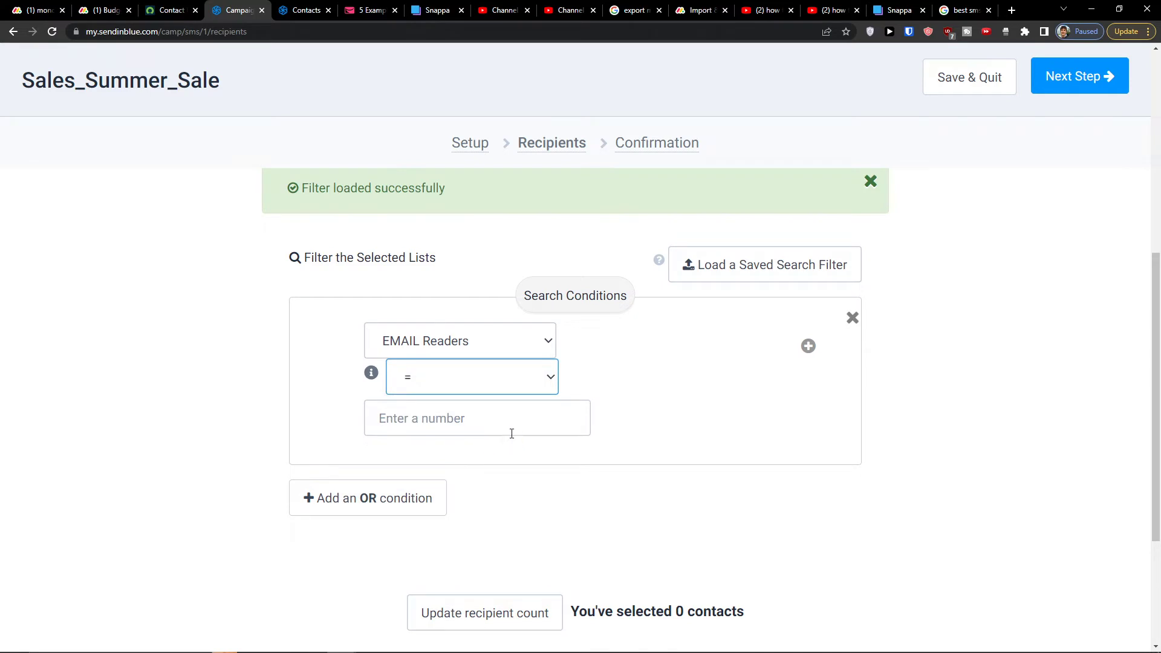
left_click(500, 376)
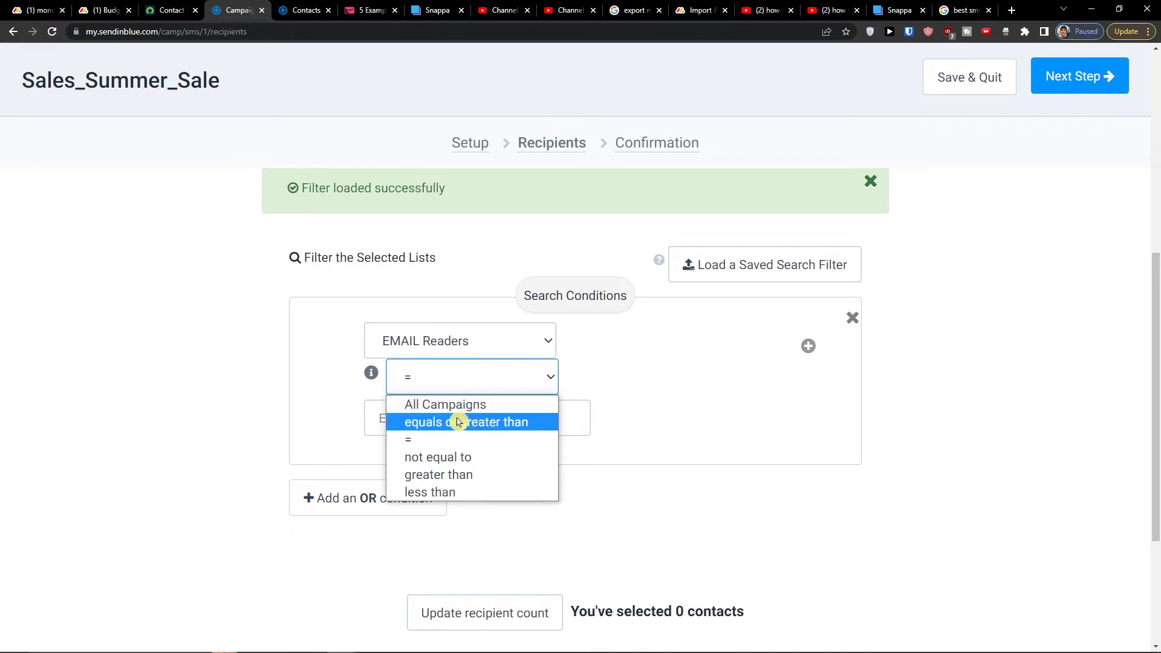
left_click(457, 418)
left_click(447, 381)
left_click(444, 404)
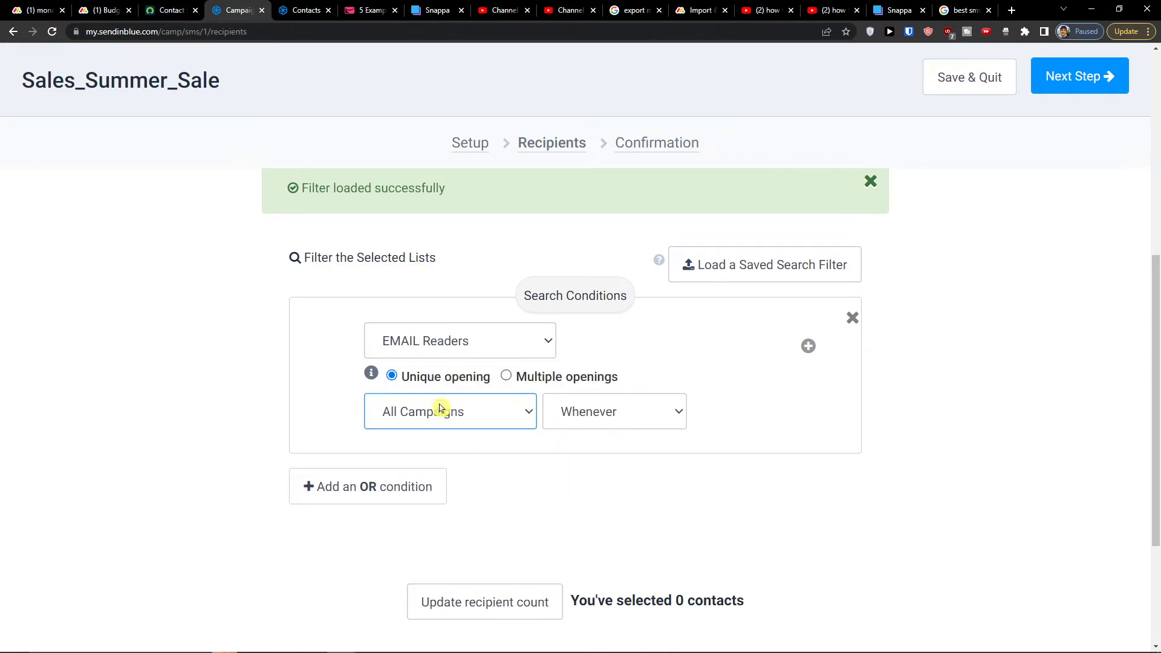
left_click(568, 415)
left_click(567, 491)
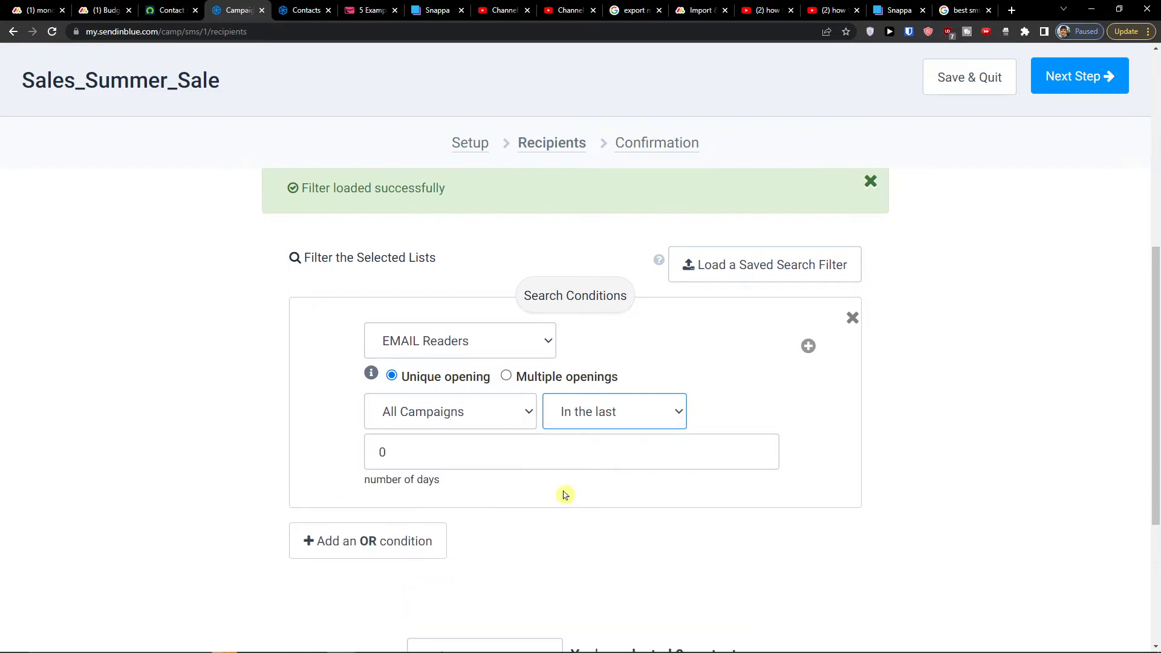
Delete the EMAIL Readers condition and update the recipient count, which stays at 0
left_click(508, 352)
left_click(508, 352)
left_click(507, 352)
left_click(852, 318)
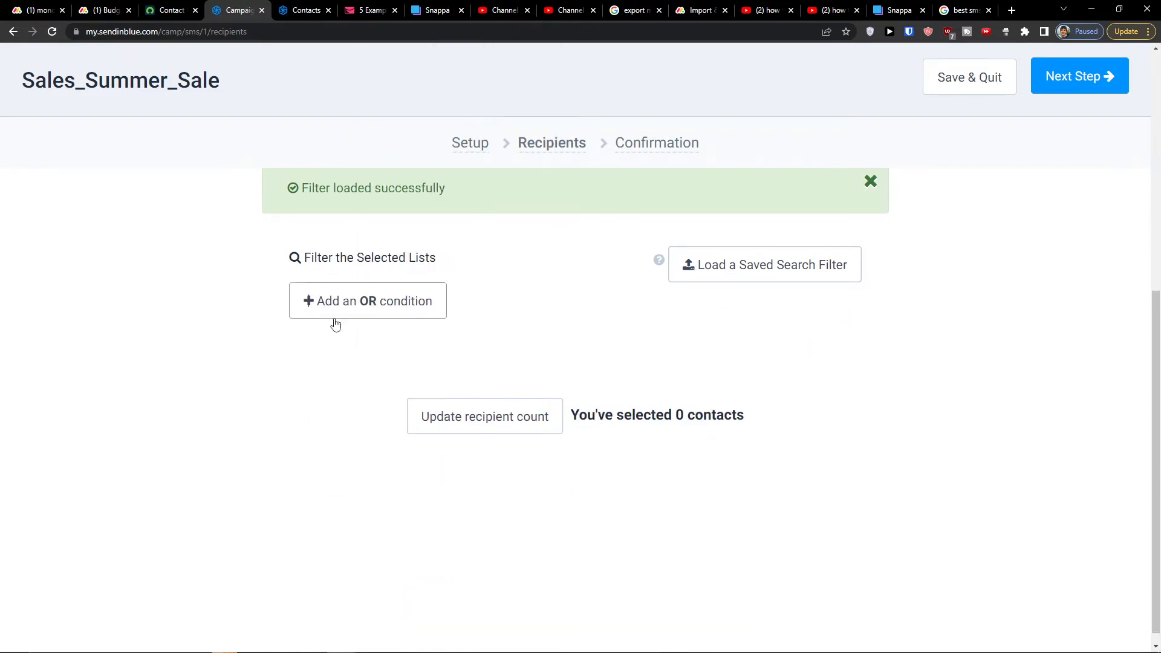
scroll(387, 362, "up", 3)
scroll(399, 459, "up", 1)
scroll(402, 466, "down", 3)
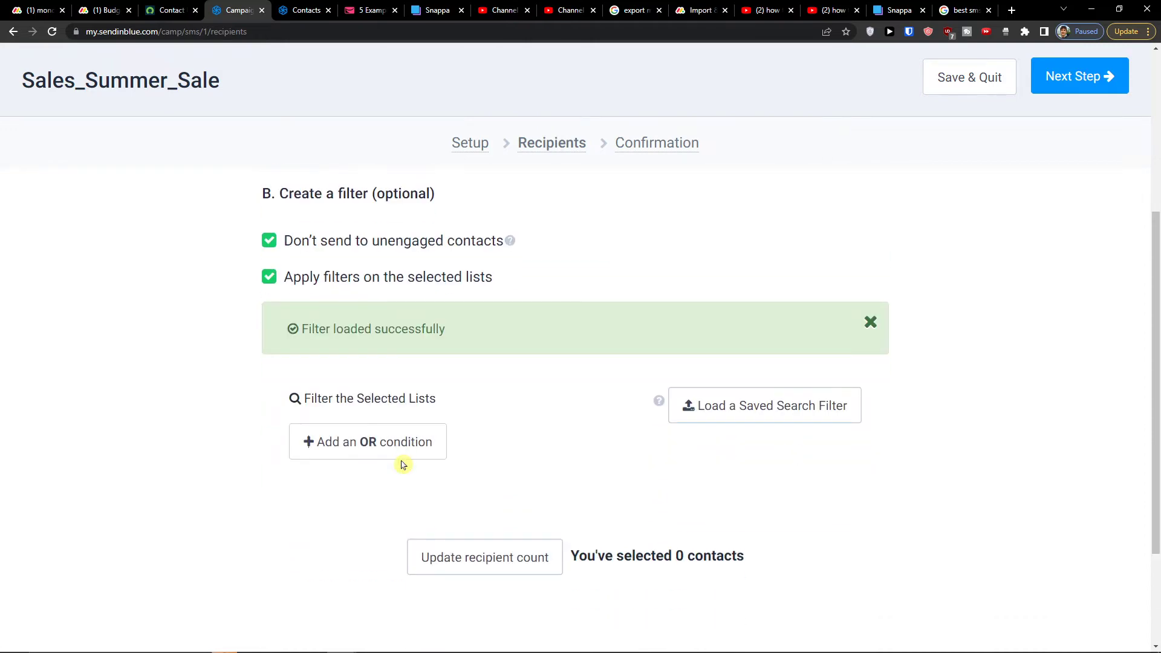
scroll(402, 466, "up", 6)
scroll(423, 444, "down", 7)
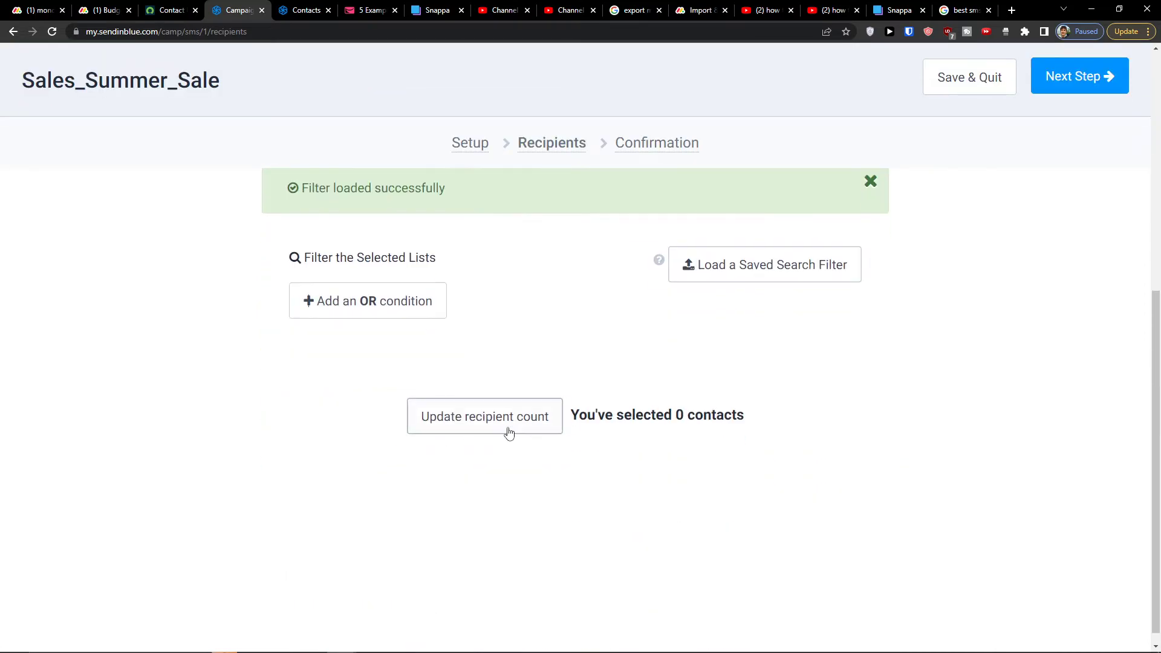
left_click(510, 419)
Open the Contacts page in a new browser tab and switch to it
scroll(636, 423, "up", 8)
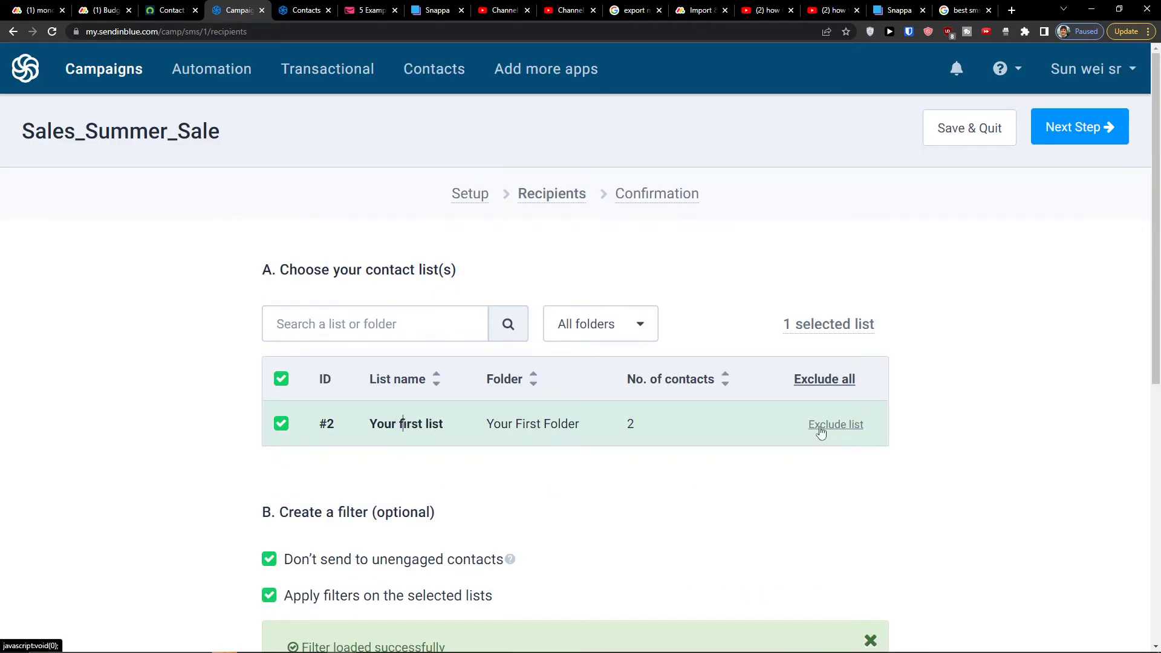
middle_click(427, 90)
left_click(348, 10)
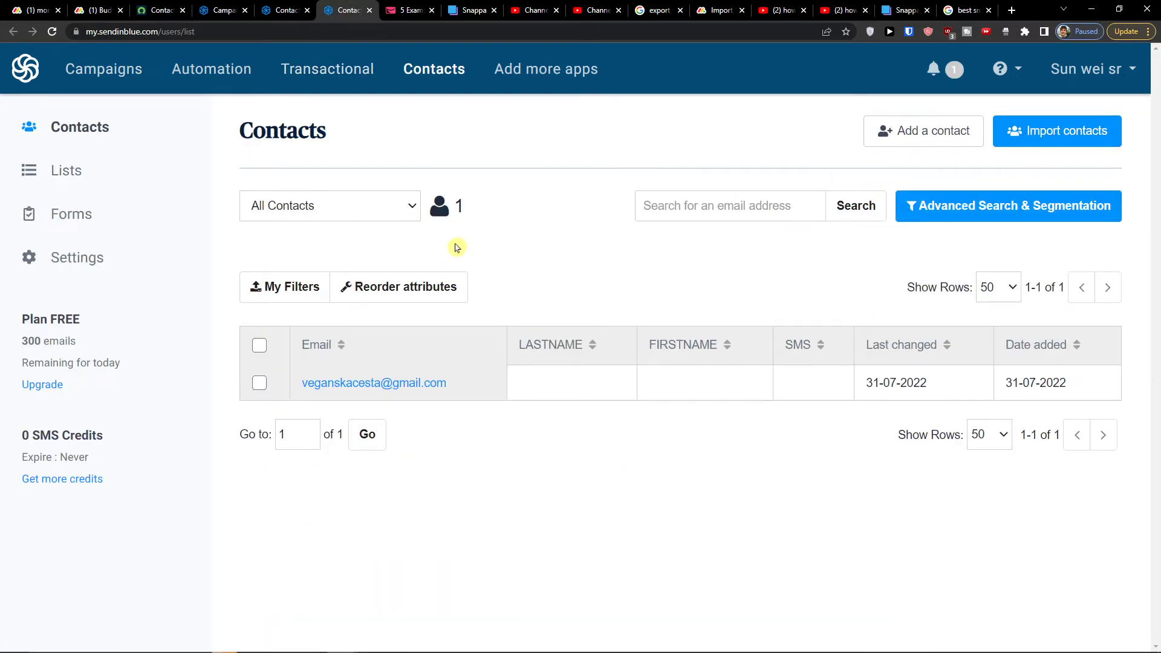
Start a new contact, entering their e-mail address, last name and a mobile number
left_click(892, 133)
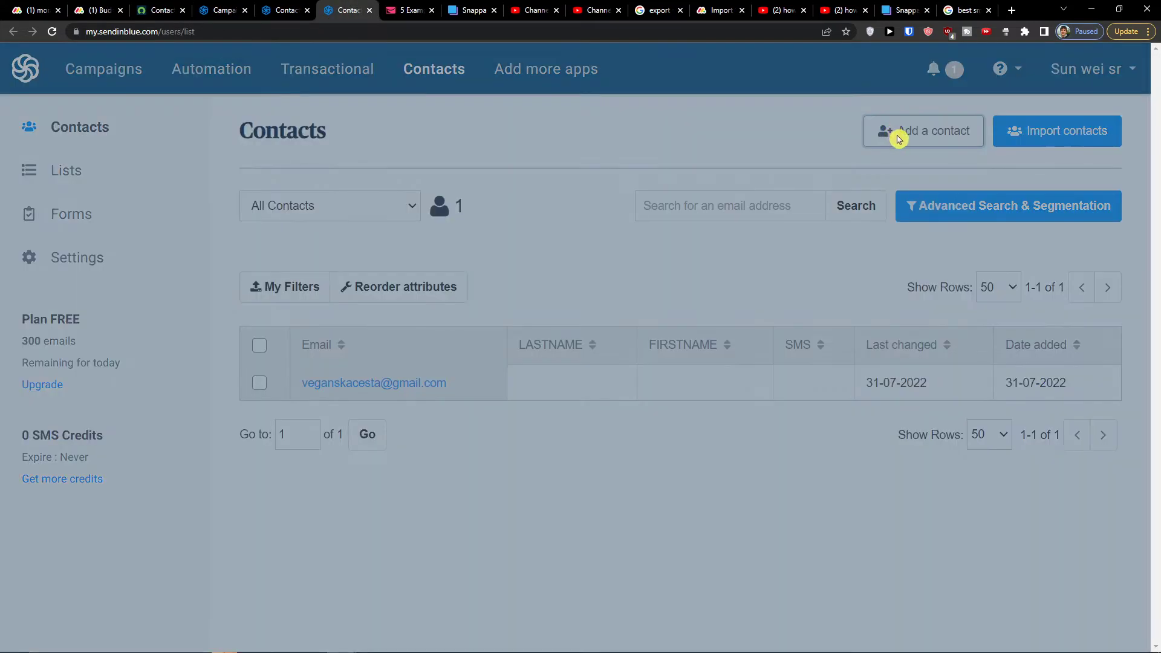
left_click(420, 283)
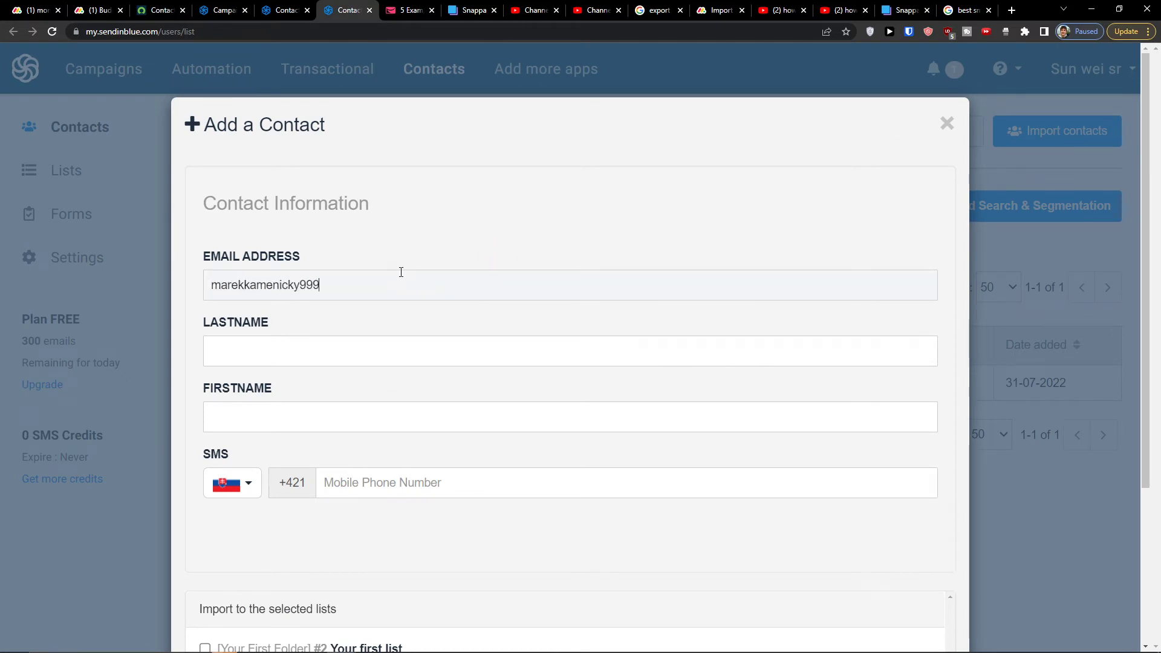
key("Tab")
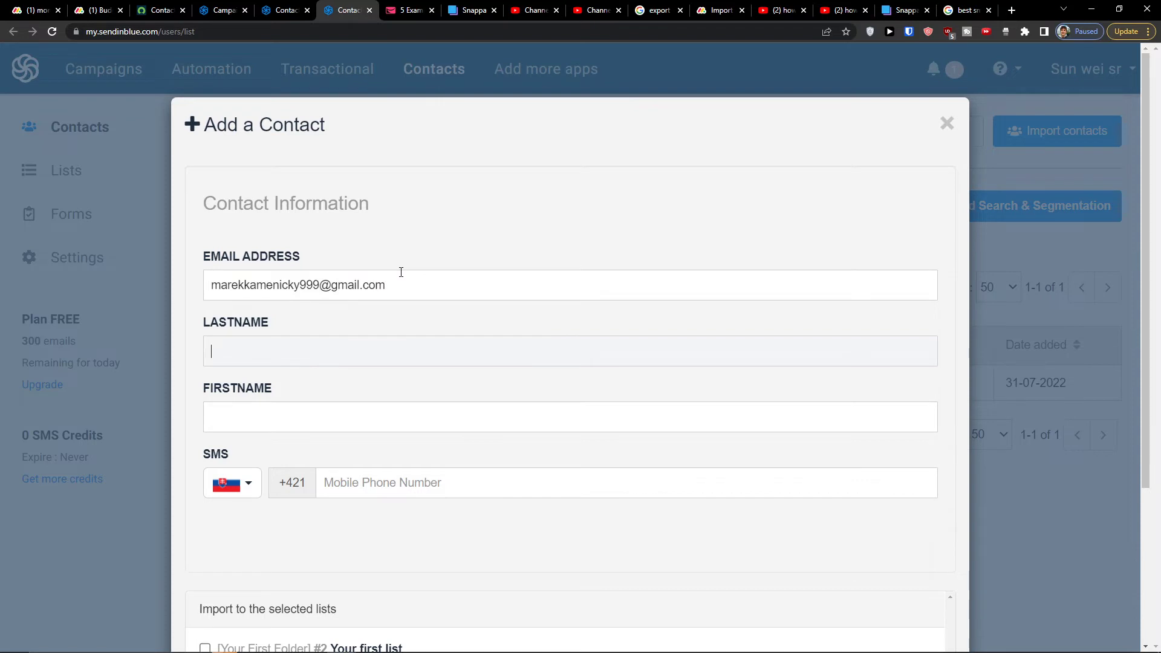
type("Kamenicky")
key("Tab")
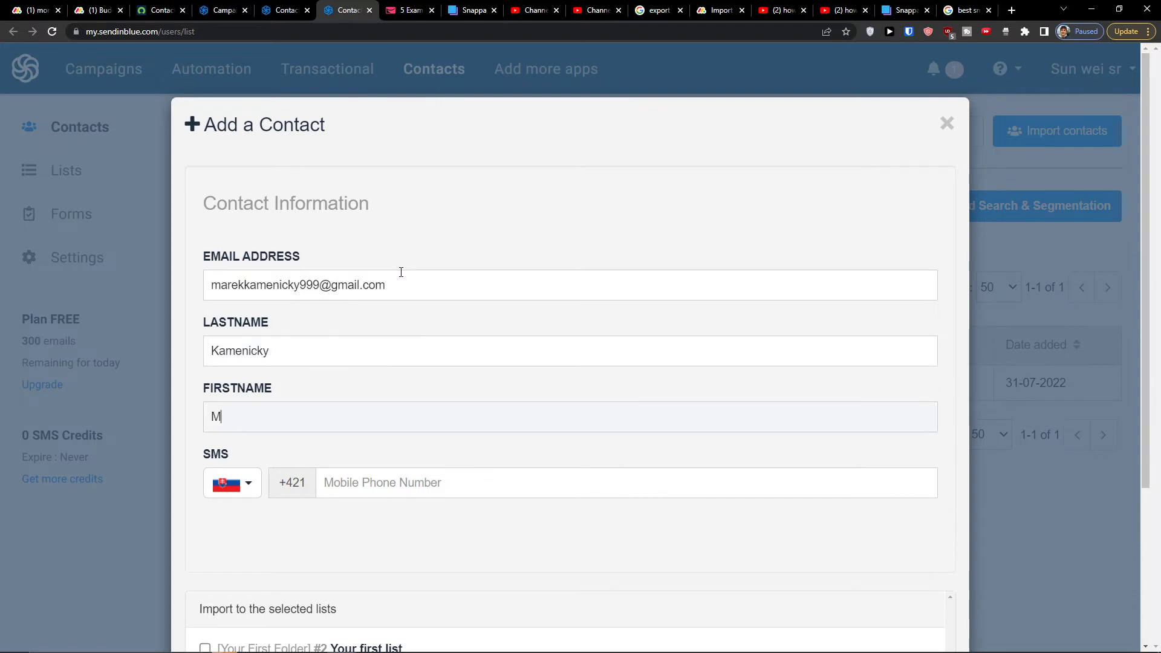
key("Tab")
type("9")
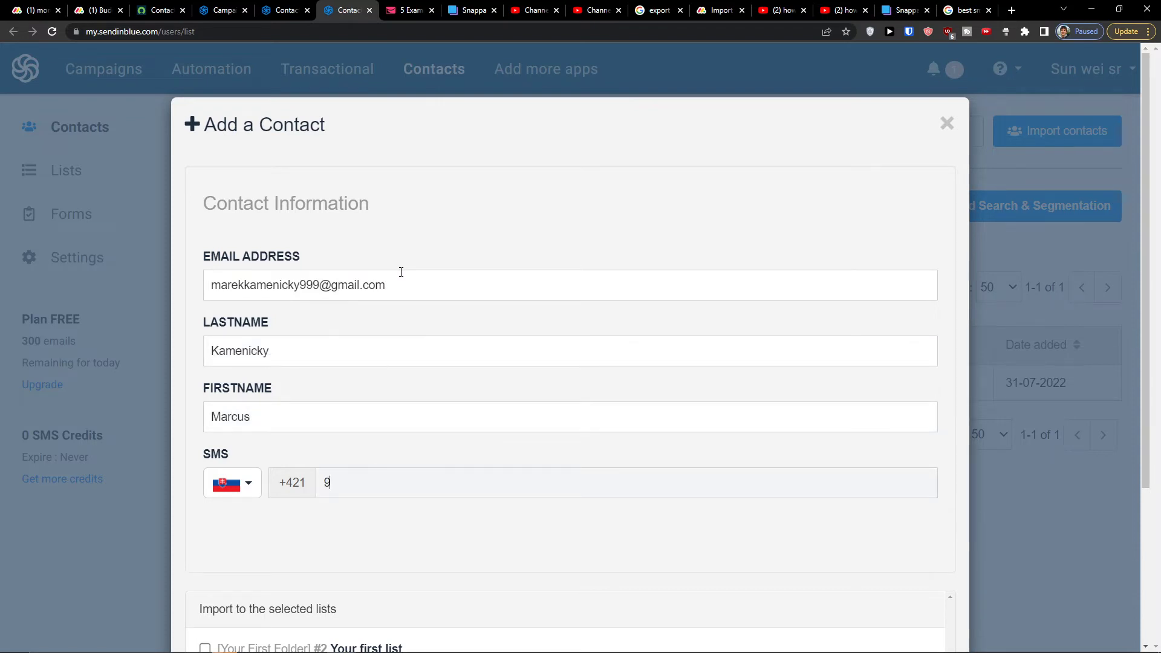
Add the contact to Your first list and save it
scroll(401, 272, "down", 3)
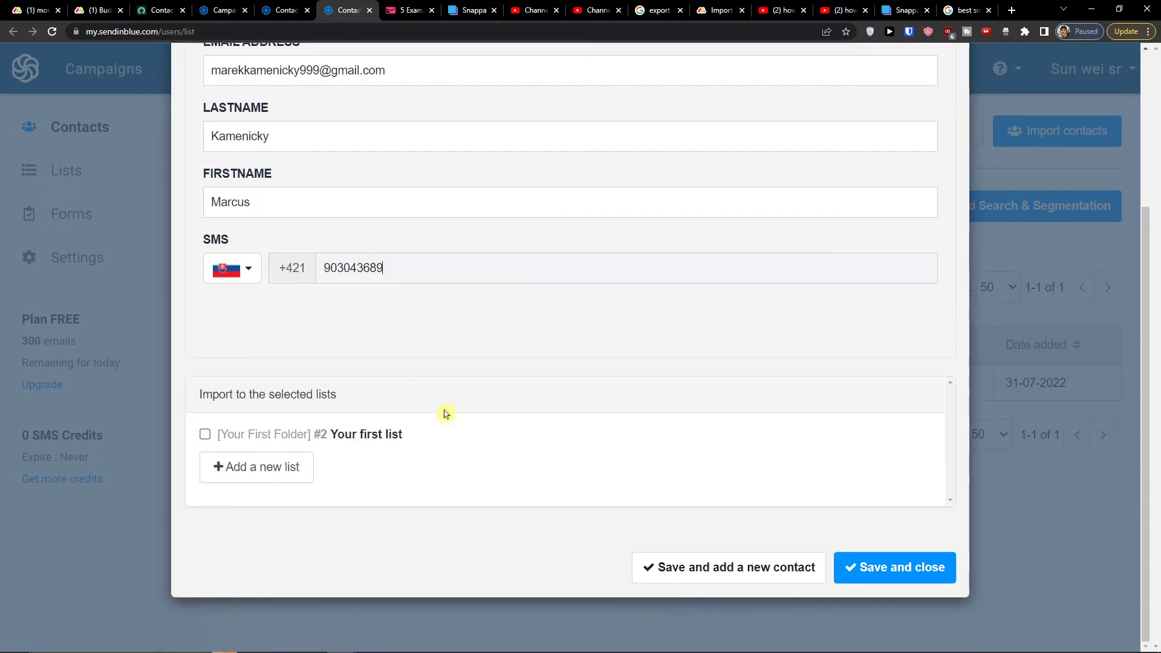
left_click(307, 435)
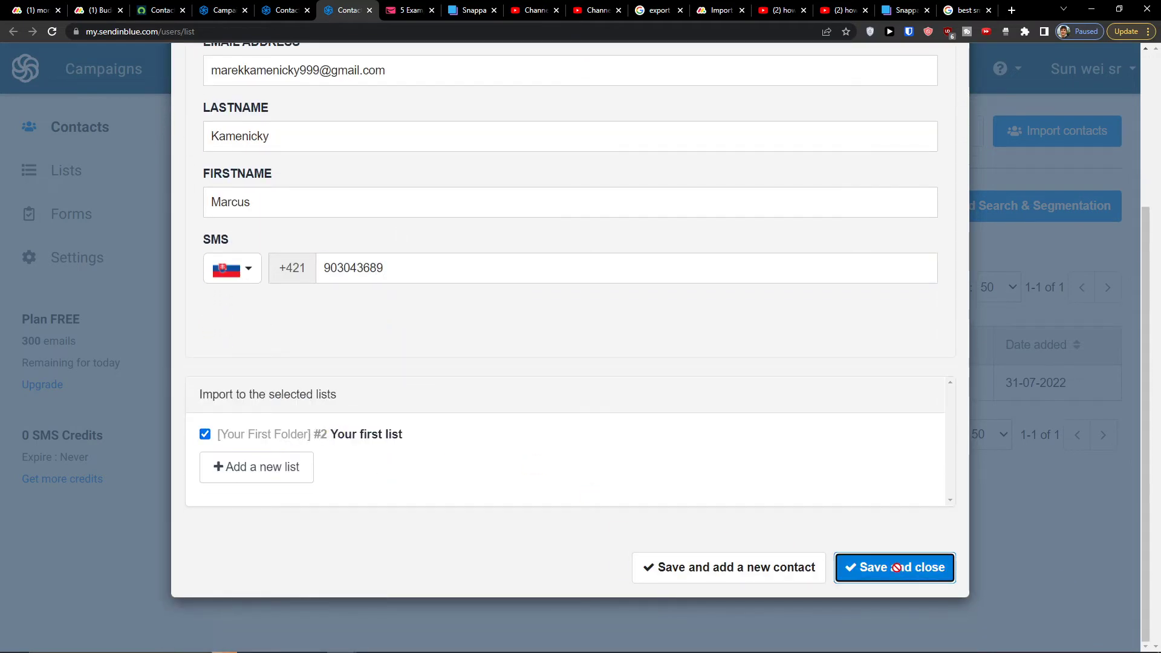
left_click(876, 558)
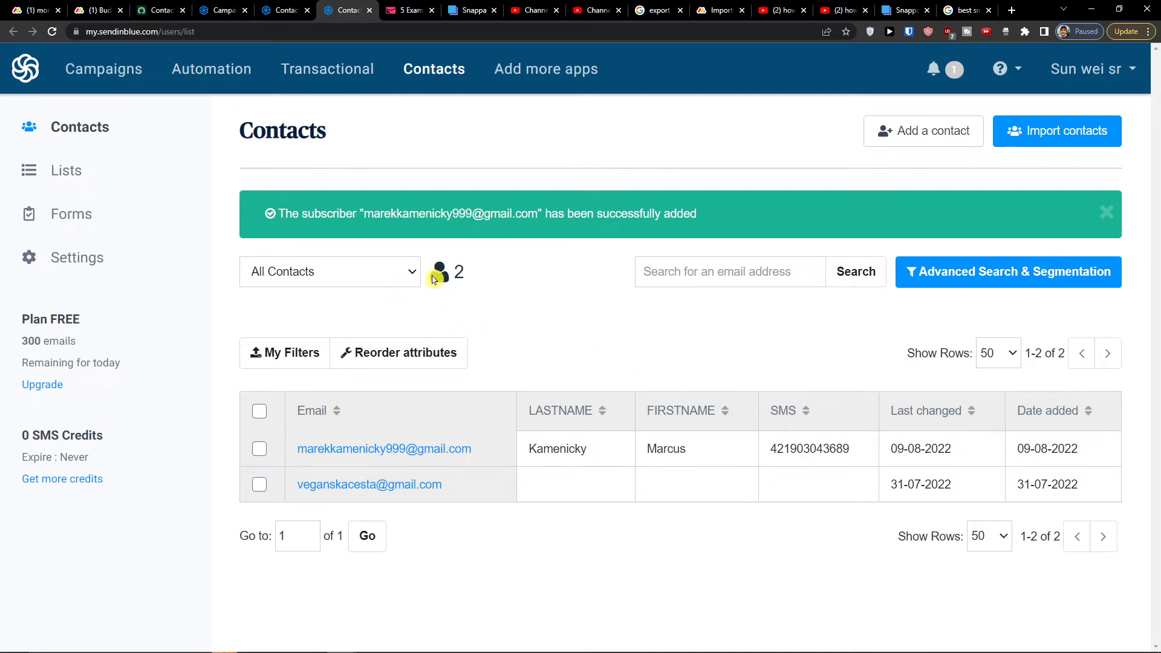
left_click(278, 9)
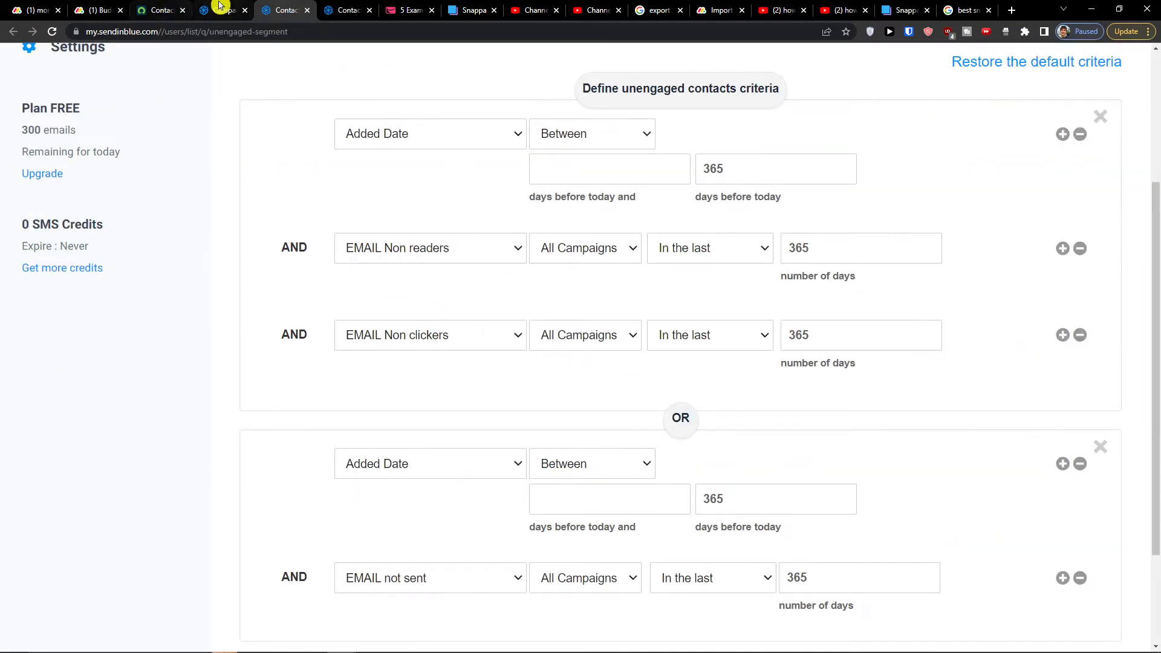
Back on the Sales_Summer_Sale recipients step, update the count to 1 and continue to Confirmation
left_click(219, 6)
scroll(743, 491, "down", 5)
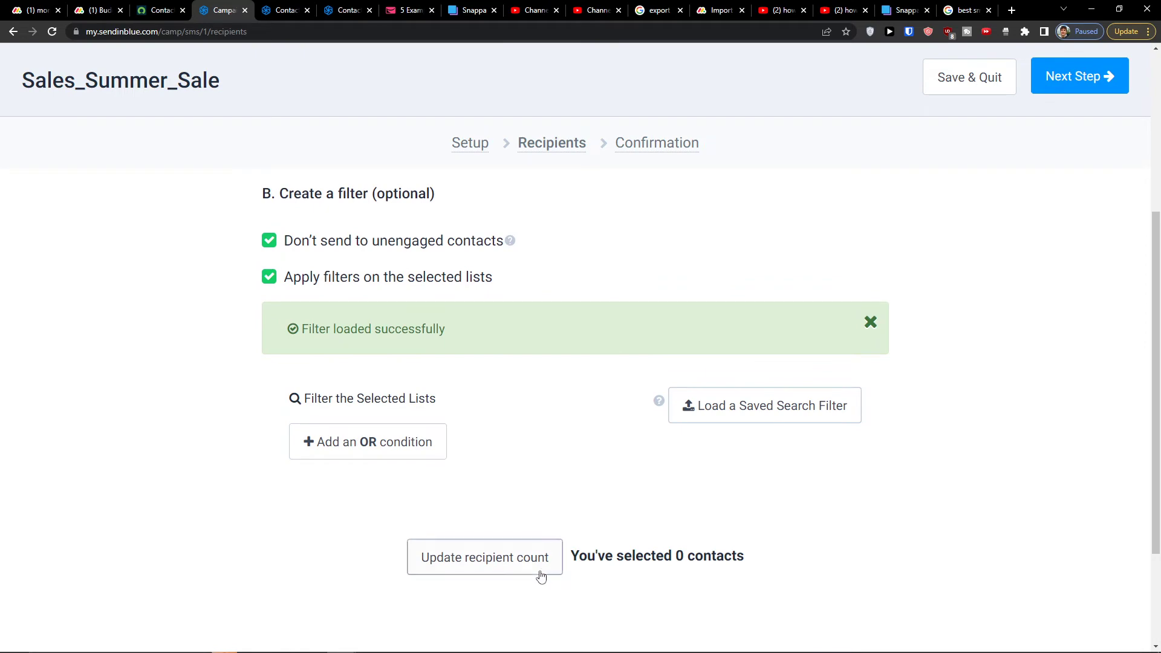
left_click(521, 571)
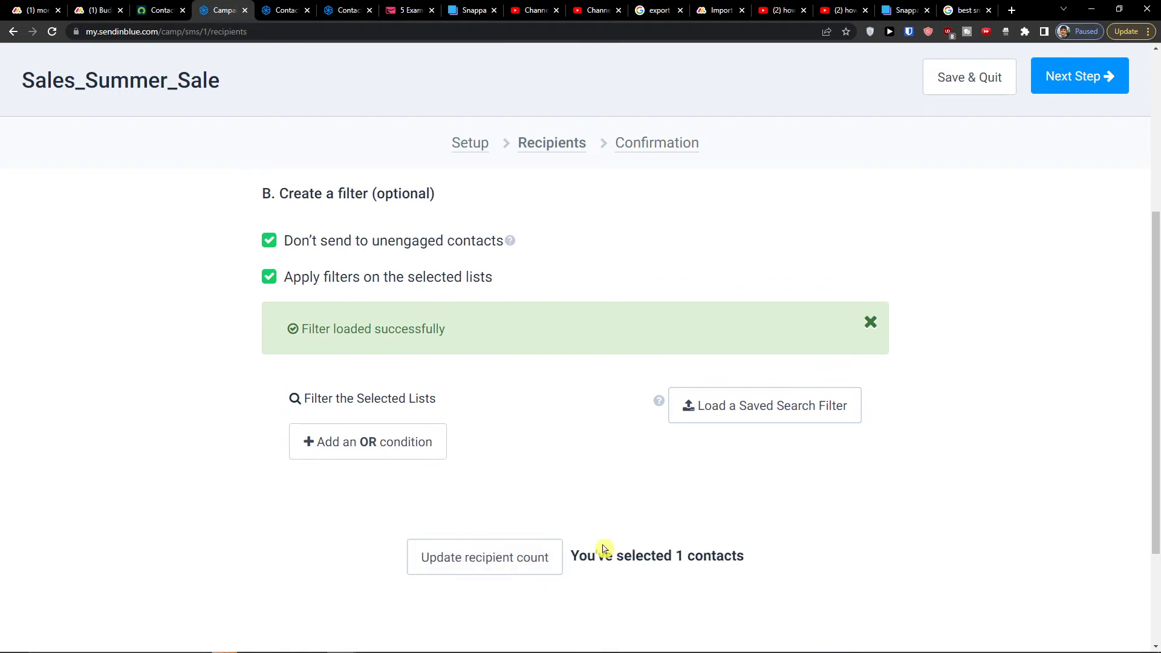
scroll(603, 549, "up", 5)
left_click(1080, 138)
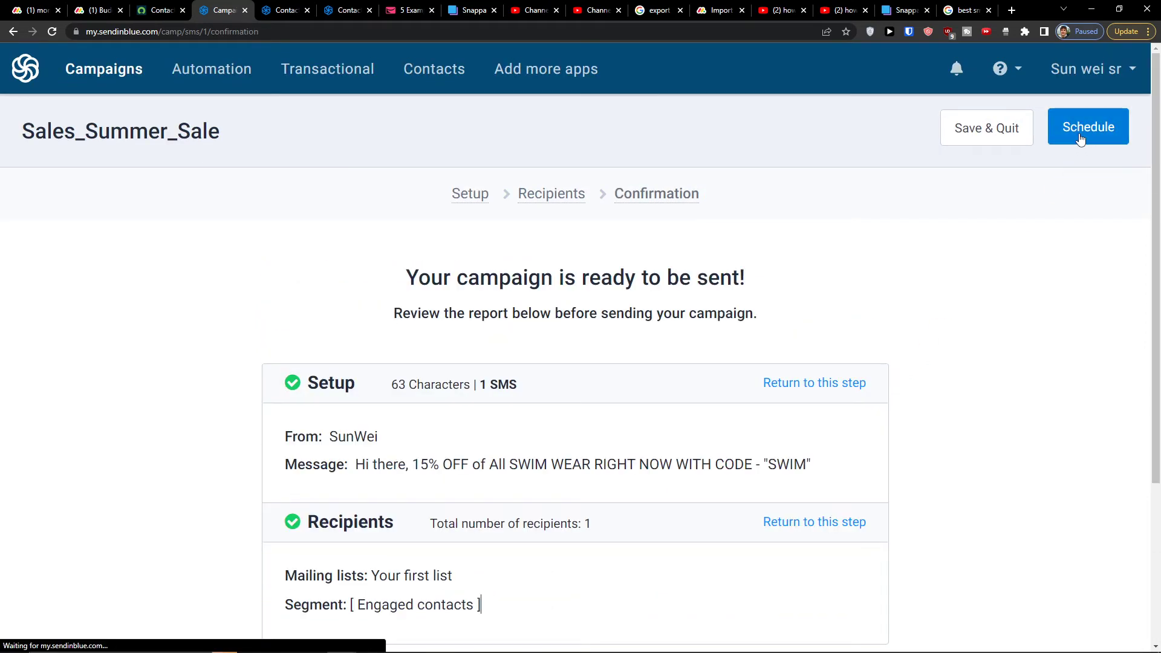
Review the confirmation page's setup, SMS character count and message text
scroll(477, 305, "down", 3)
scroll(334, 348, "up", 3)
scroll(453, 415, "down", 3)
scroll(401, 416, "up", 2)
left_click_drag(452, 239, 738, 269)
left_click(728, 277)
left_click_drag(394, 265, 781, 276)
left_click_drag(452, 341, 525, 347)
left_click_drag(367, 416, 841, 435)
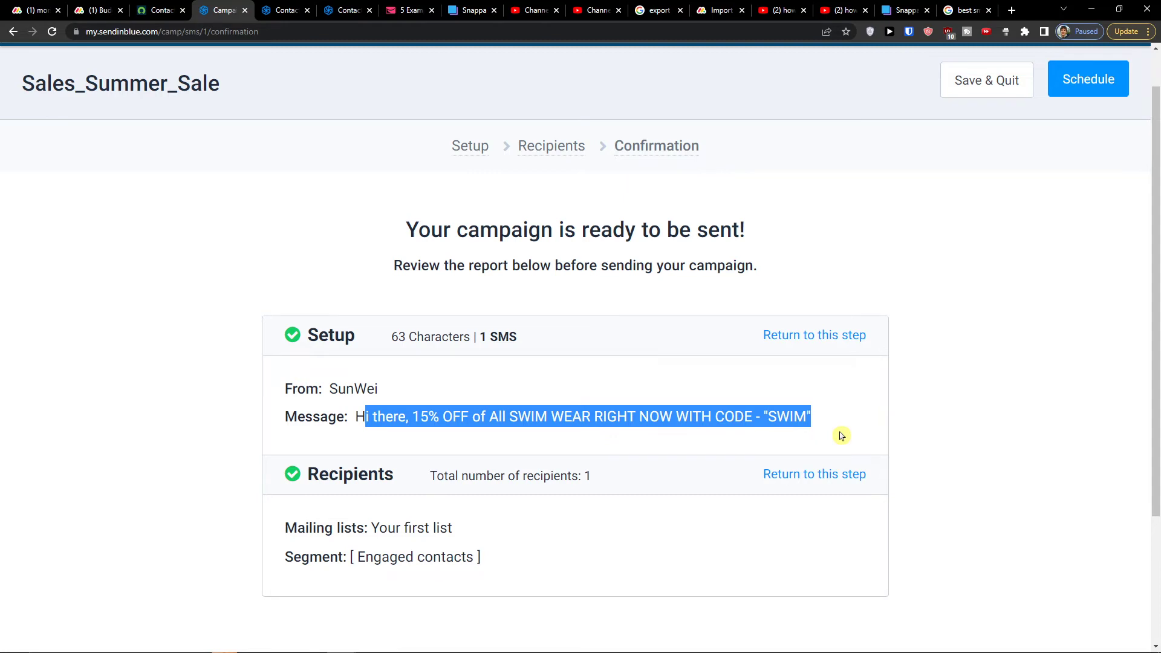
scroll(823, 412, "up", 1)
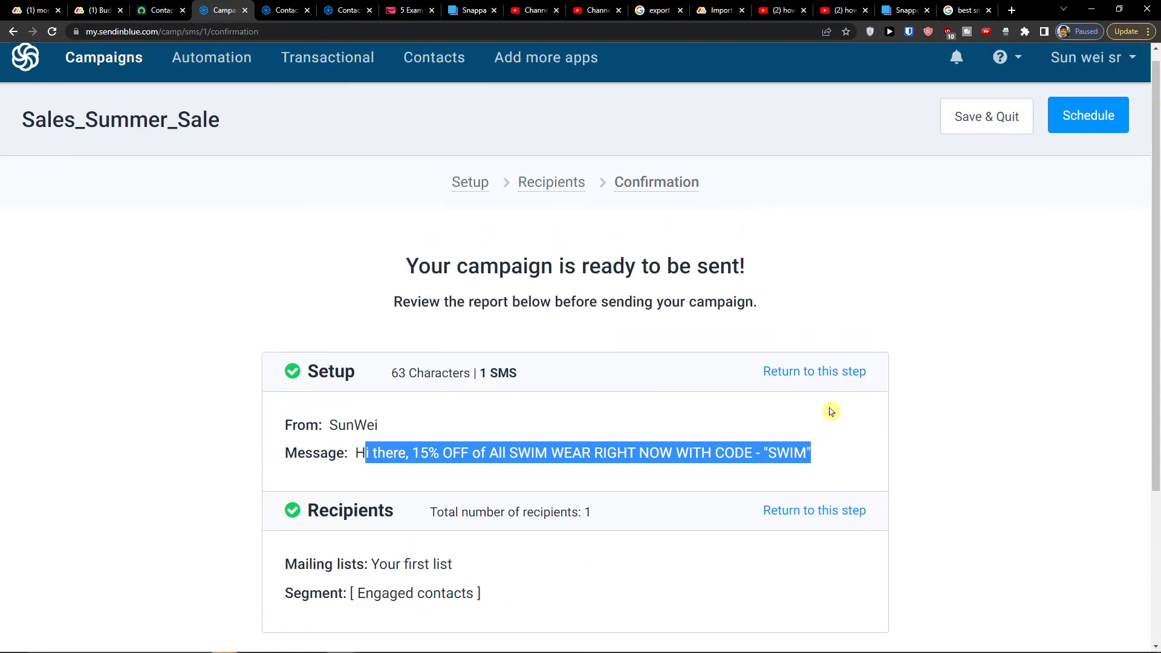
left_click(1075, 139)
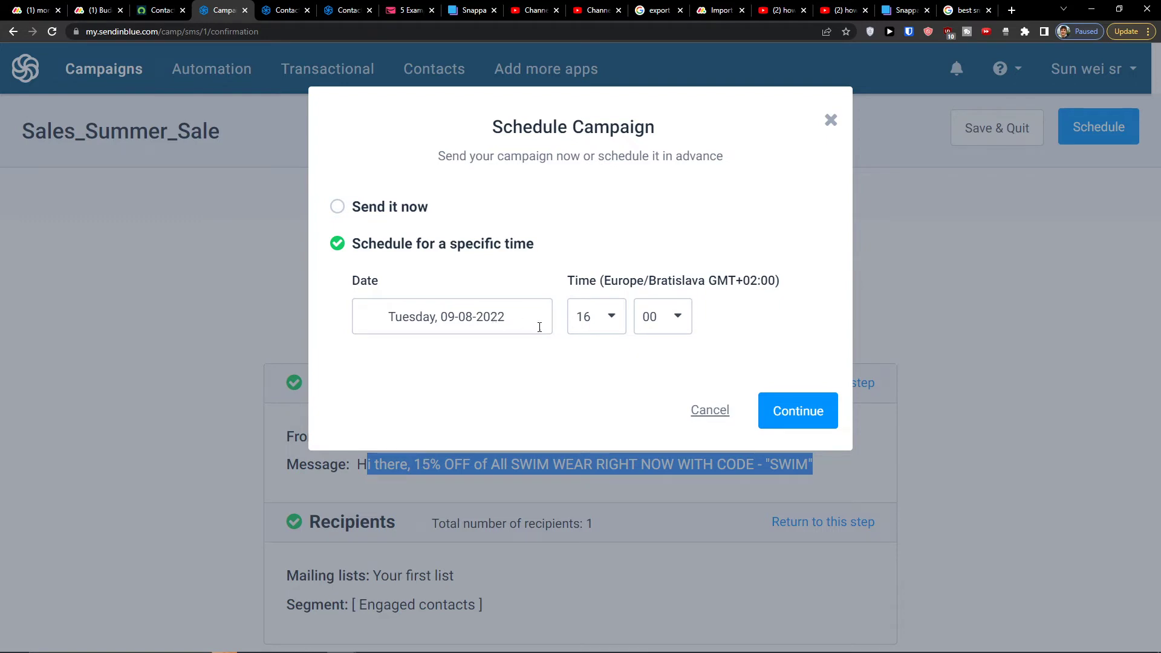
Set the send date to Friday 12-08-2022, keep the 16:00 send time, and continue
left_click(461, 326)
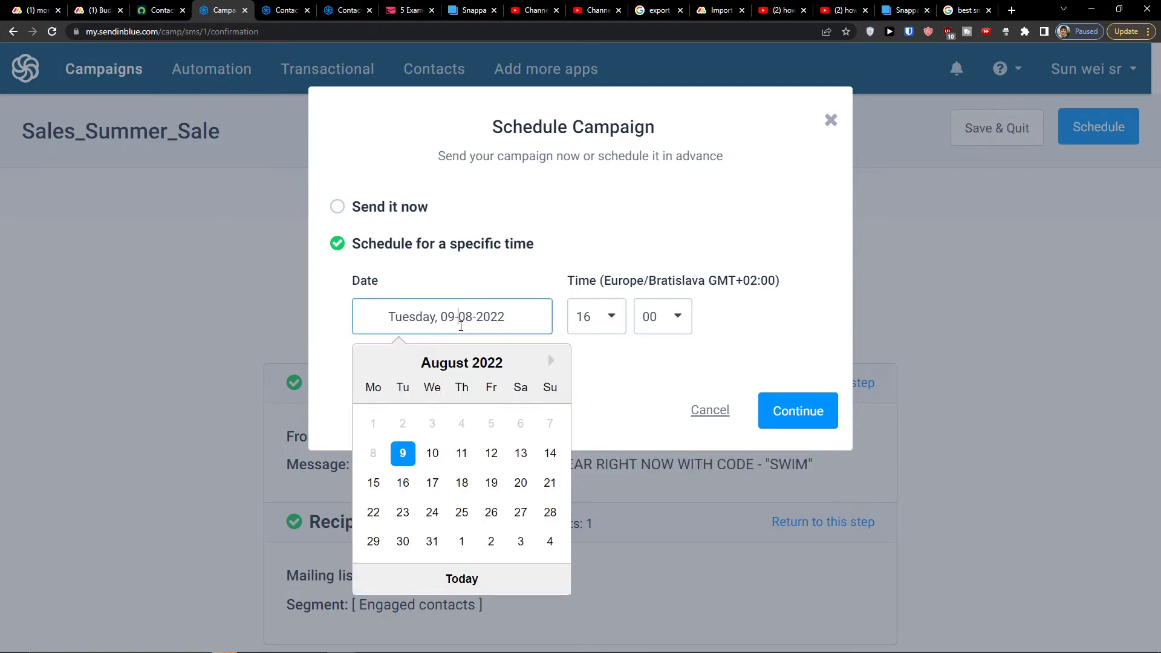
left_click(490, 454)
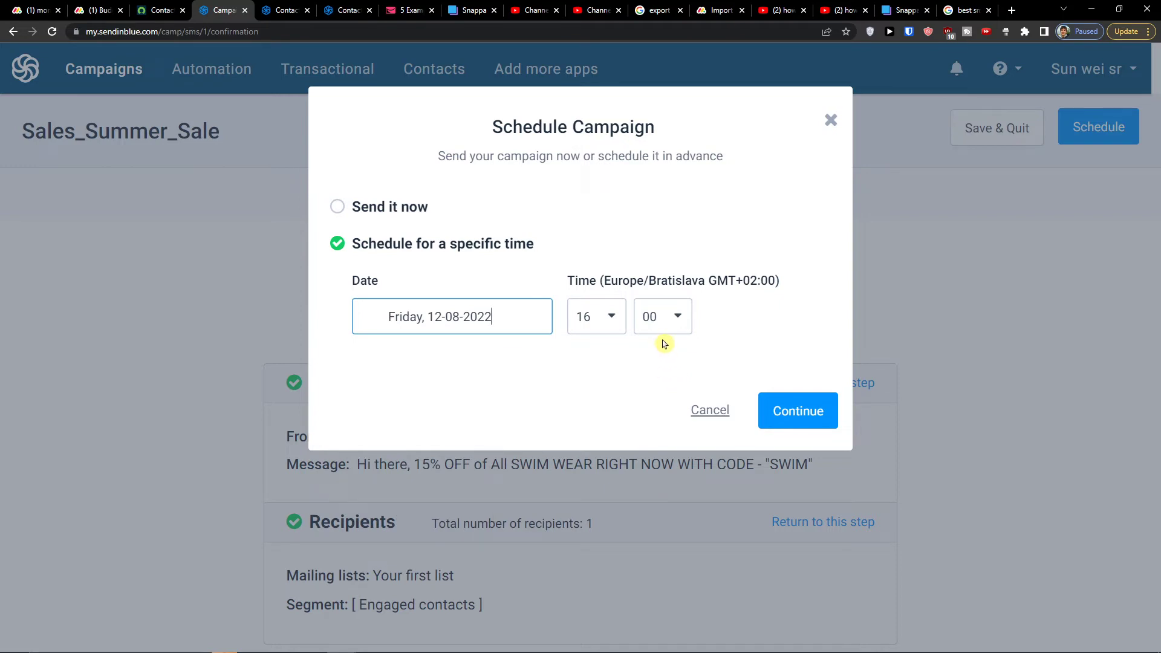
left_click(590, 326)
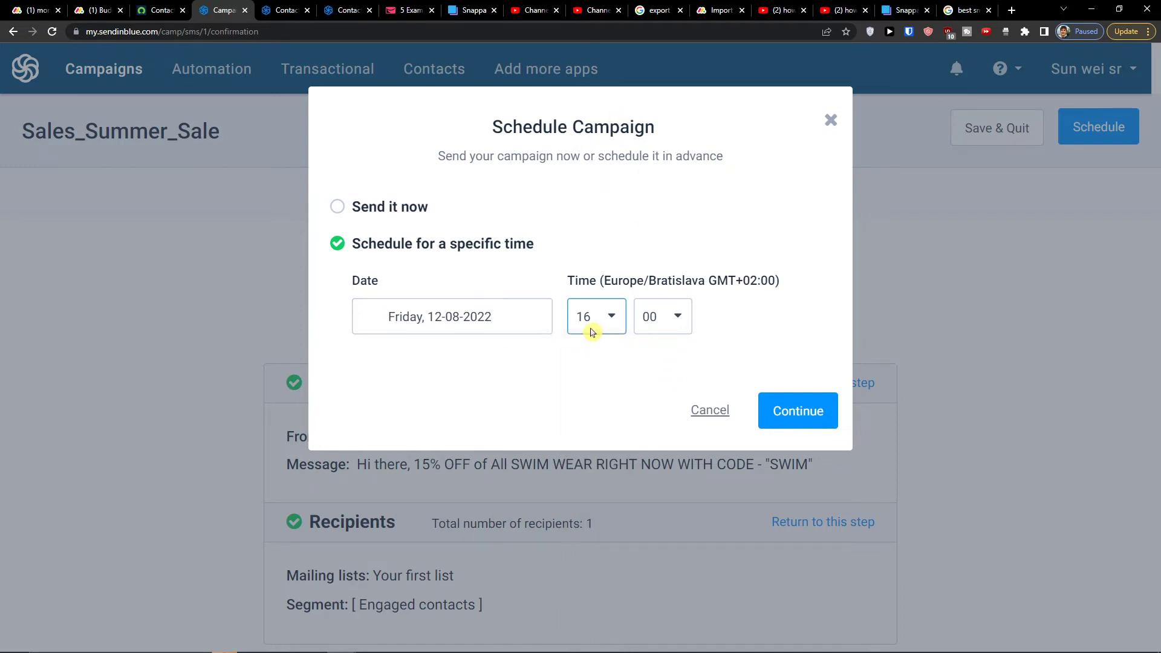
left_click(491, 333)
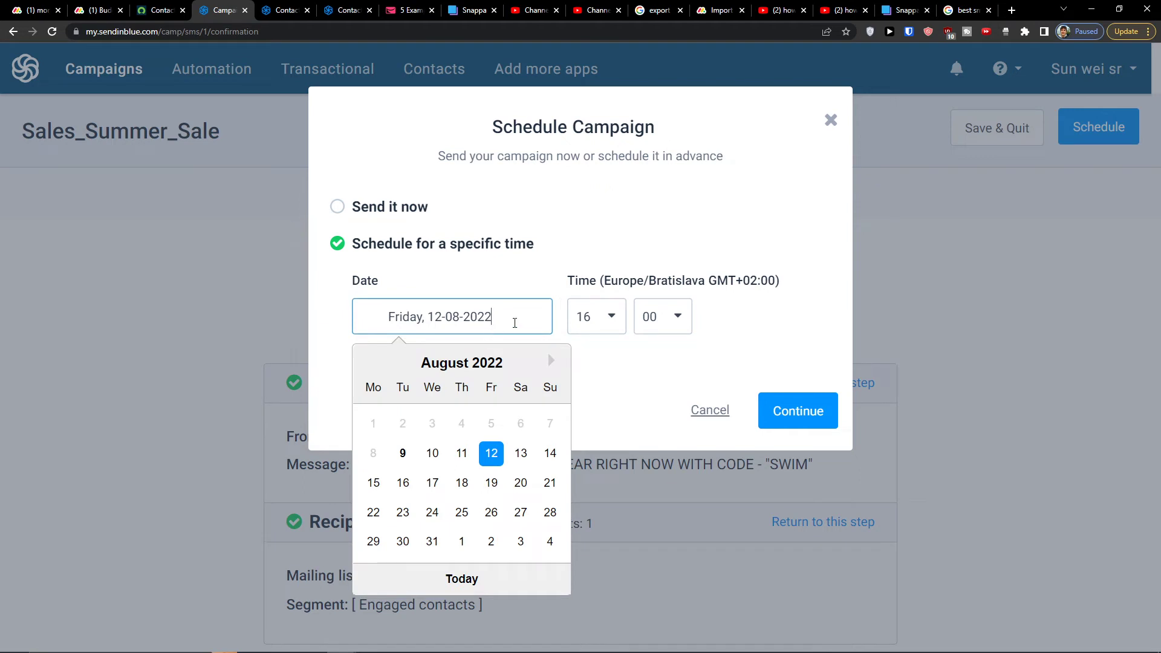
left_click(609, 364)
left_click(799, 404)
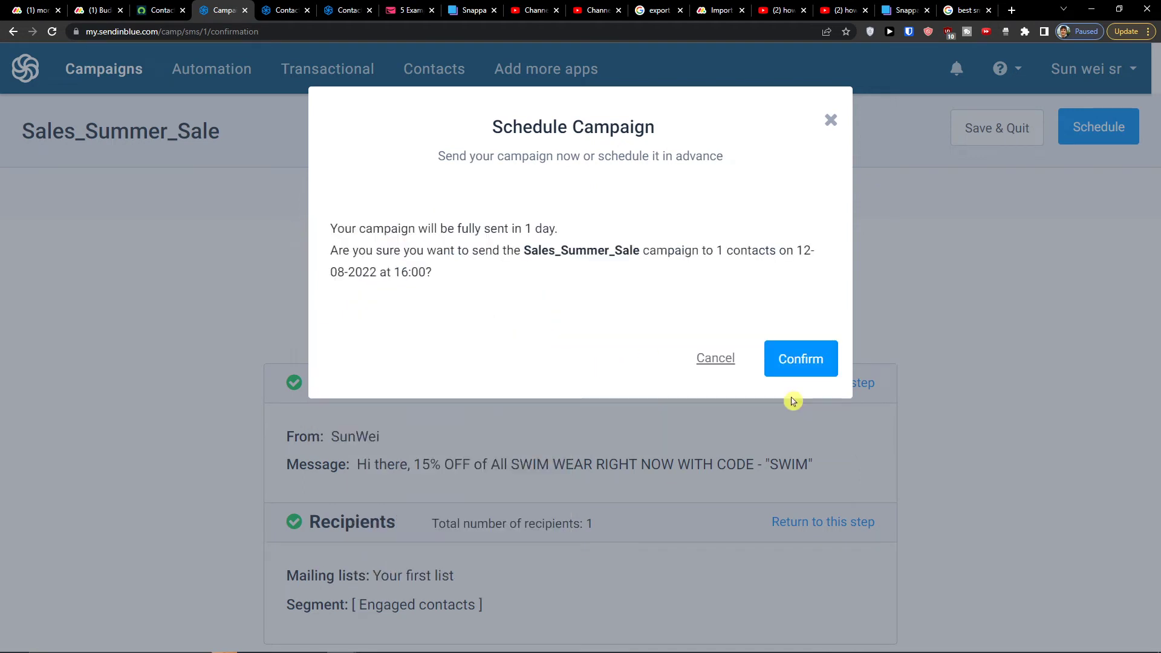
Review the sending summary for 1 contact and confirm the schedule
left_click_drag(337, 229, 524, 252)
left_click(492, 301)
left_click_drag(649, 253, 667, 253)
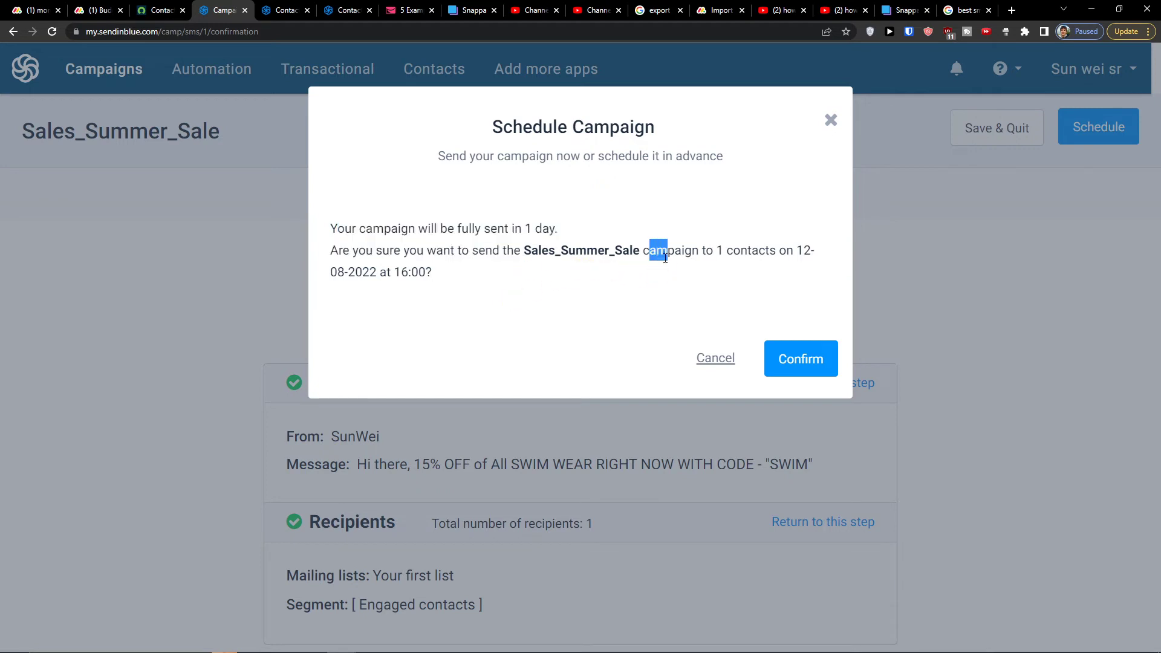
left_click(802, 363)
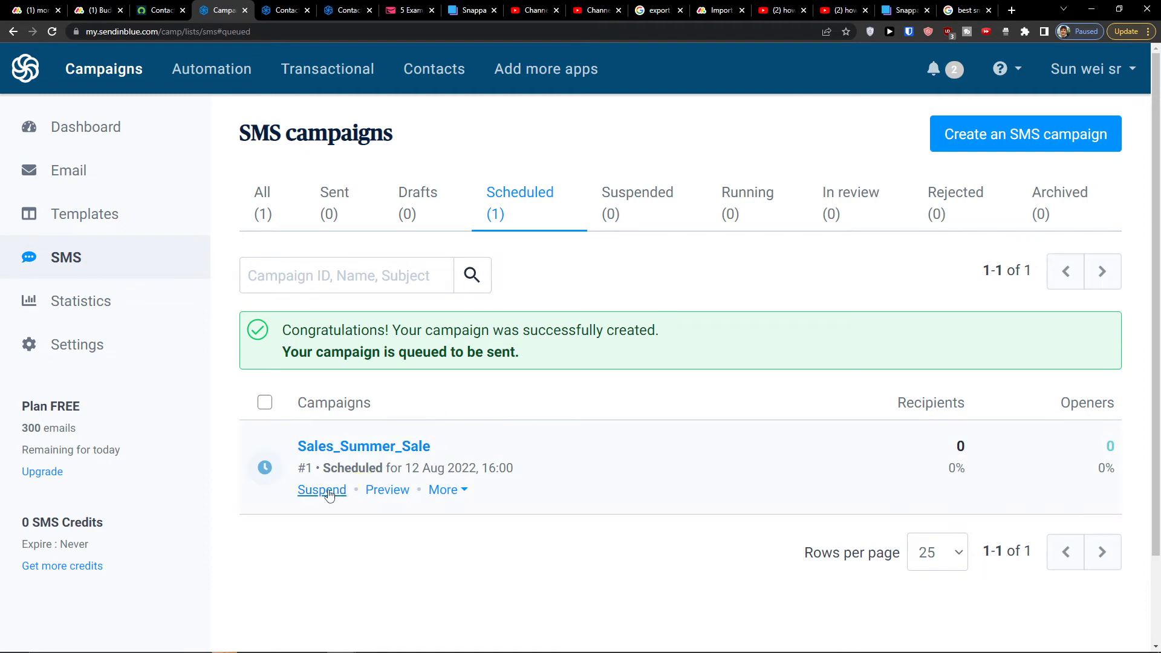
Open the scheduled campaign's extra actions and start, then cancel, suspending it
left_click(443, 490)
scroll(483, 531, "down", 2)
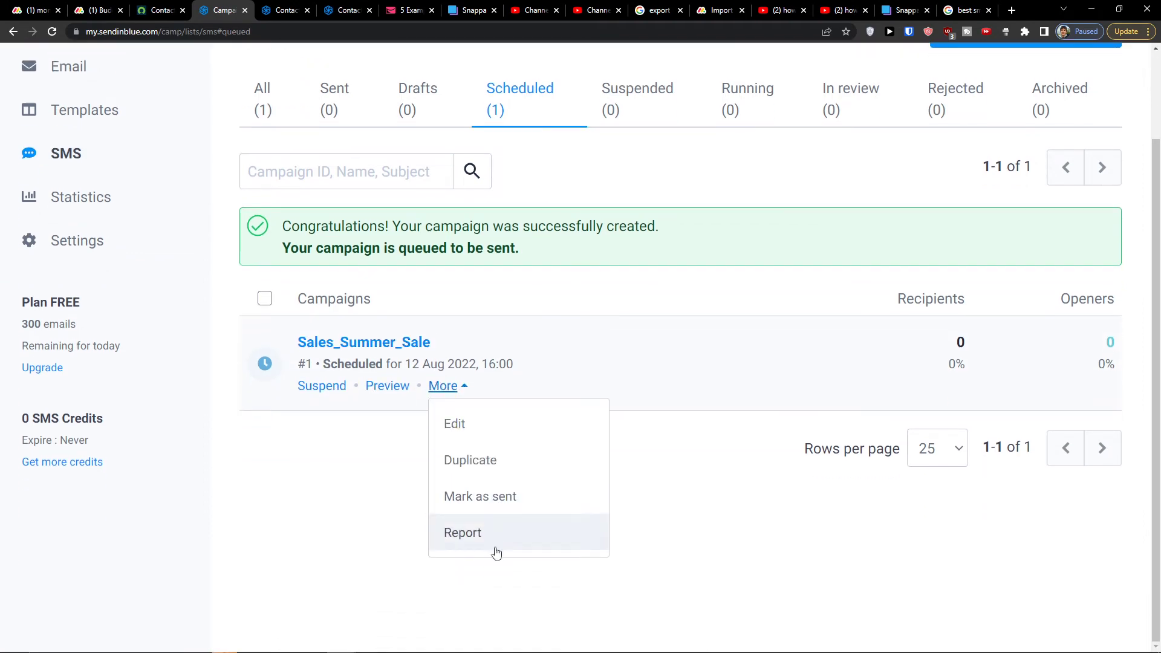
left_click(355, 416)
left_click(437, 390)
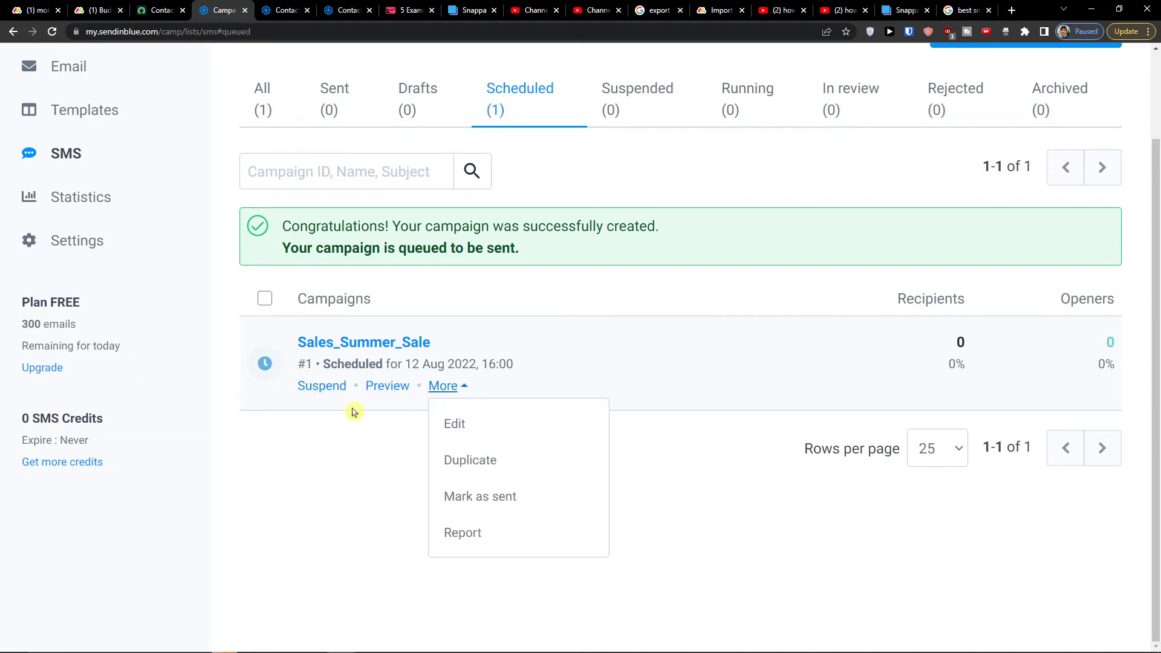
left_click(330, 387)
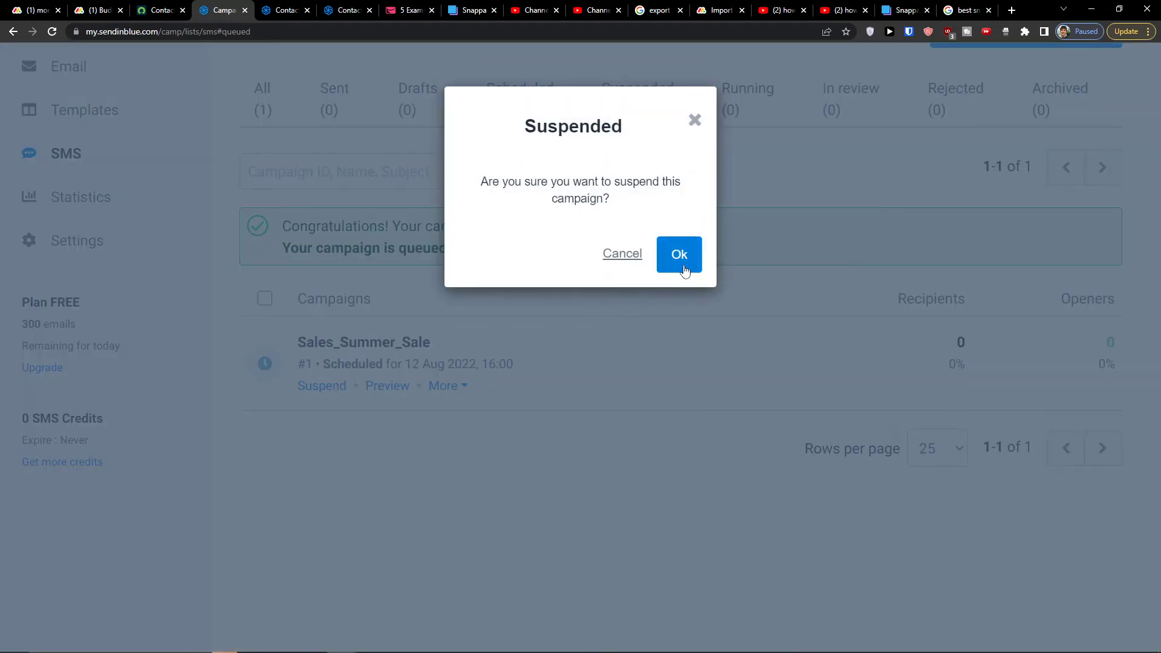
left_click(626, 255)
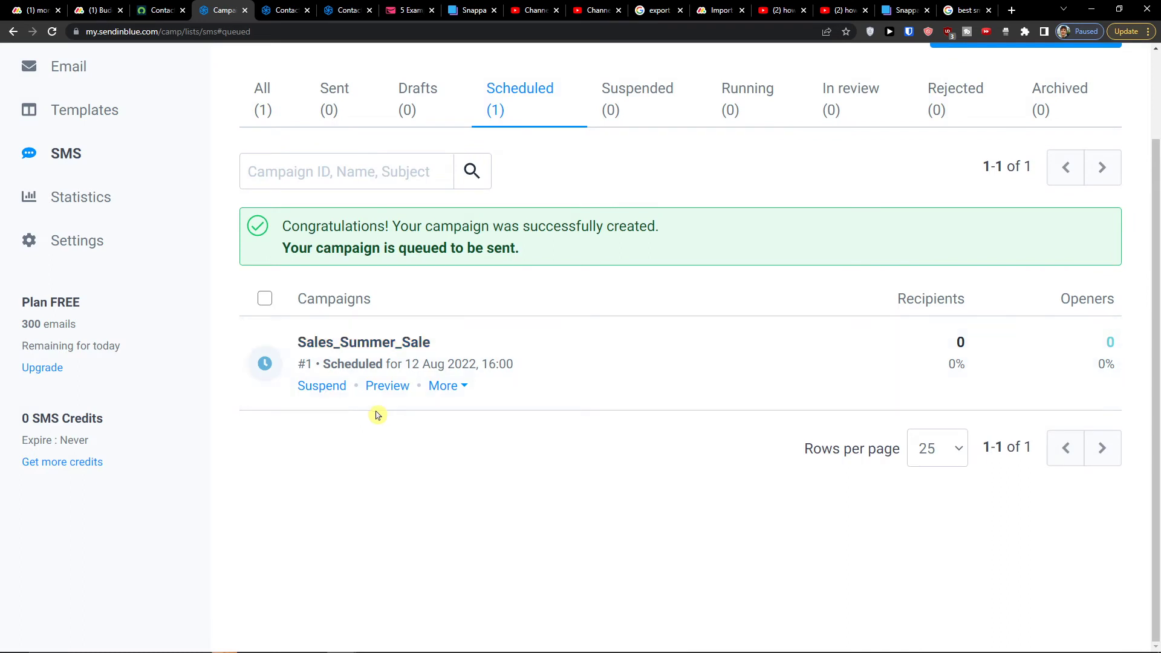
Preview the Sales_Summer_Sale message text, then close the preview
left_click(387, 393)
left_click_drag(337, 195, 705, 194)
left_click(431, 104)
left_click_drag(348, 195, 705, 266)
left_click(655, 303)
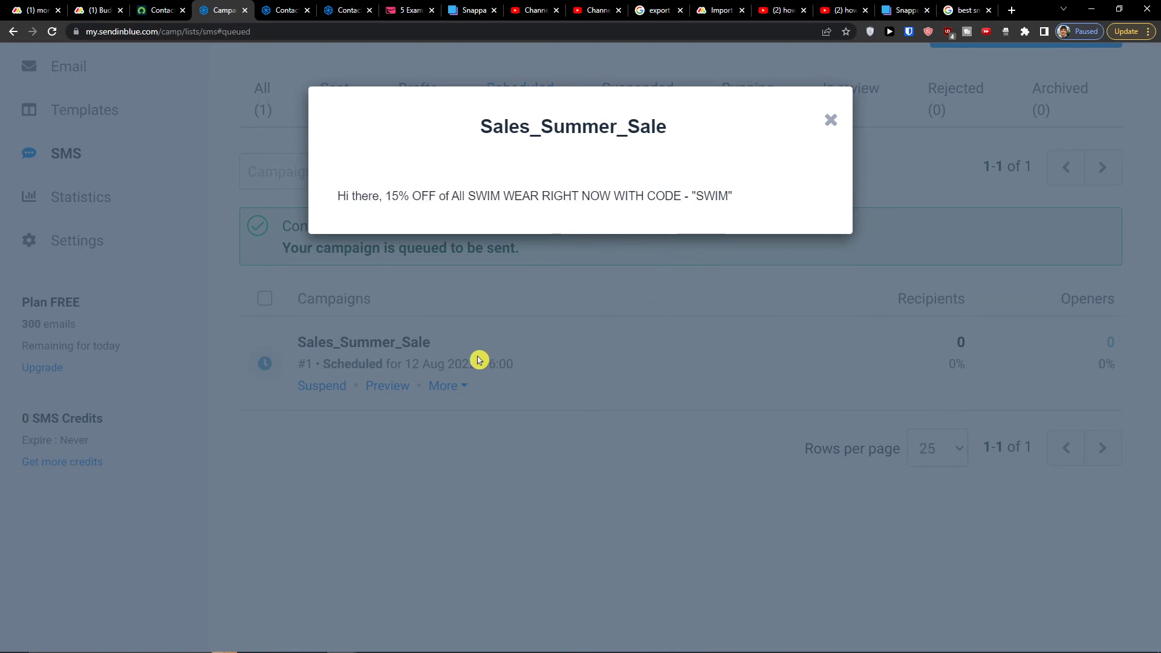
left_click(830, 121)
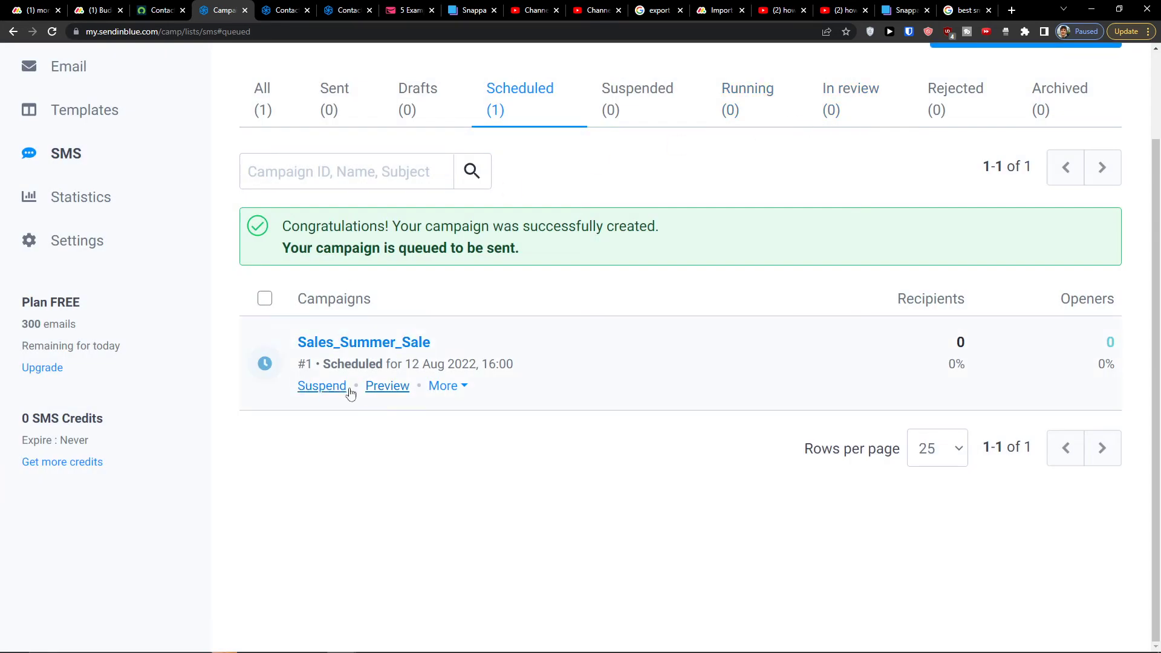
Suspend the campaign, confirm with Ok, and view the full SMS campaigns list
left_click(327, 395)
left_click(670, 252)
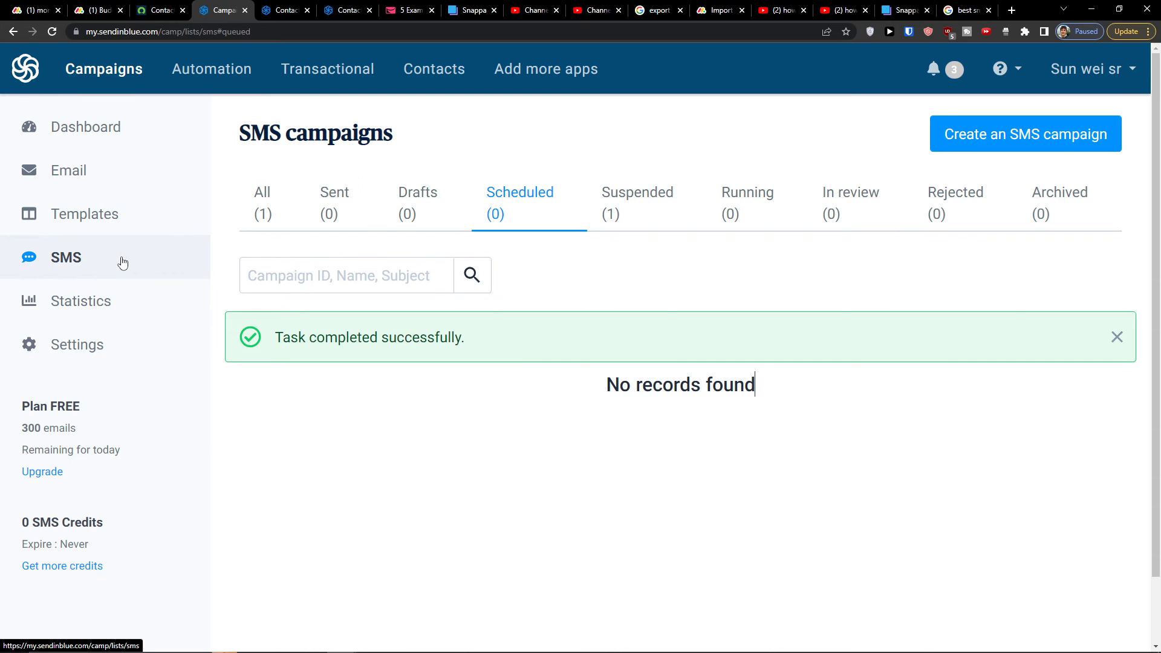
left_click(121, 260)
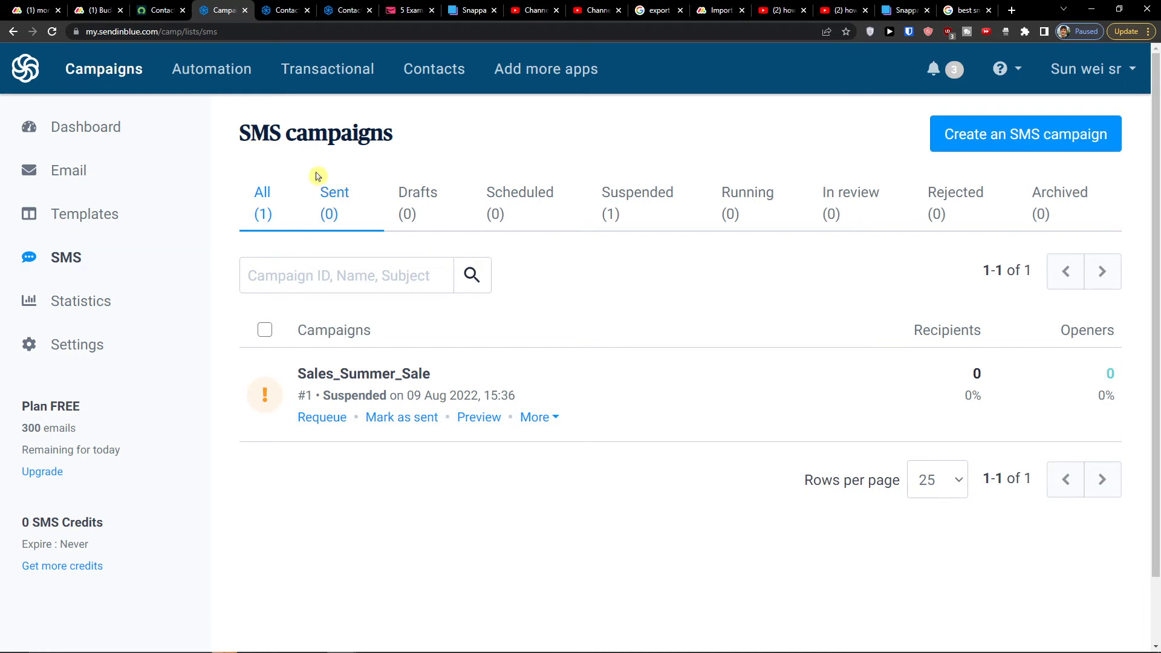
Go to Add more apps and scroll through the Apps and Integrations cards, returning to the top
left_click(543, 75)
scroll(308, 453, "down", 5)
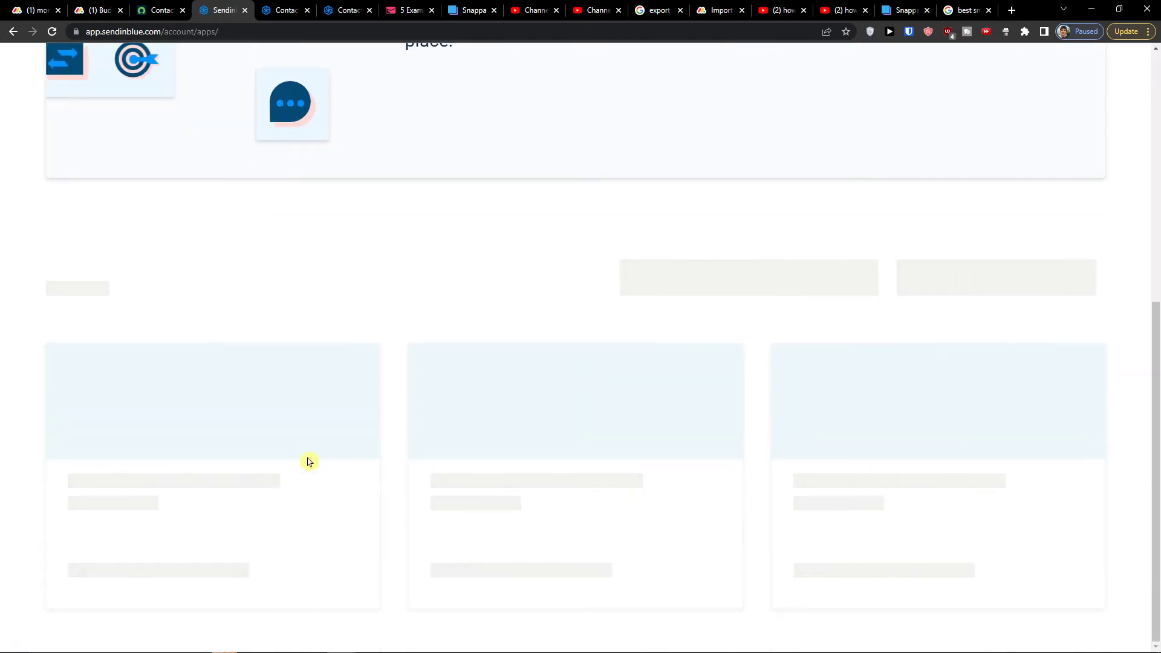
scroll(402, 497, "down", 5)
scroll(409, 494, "up", 2)
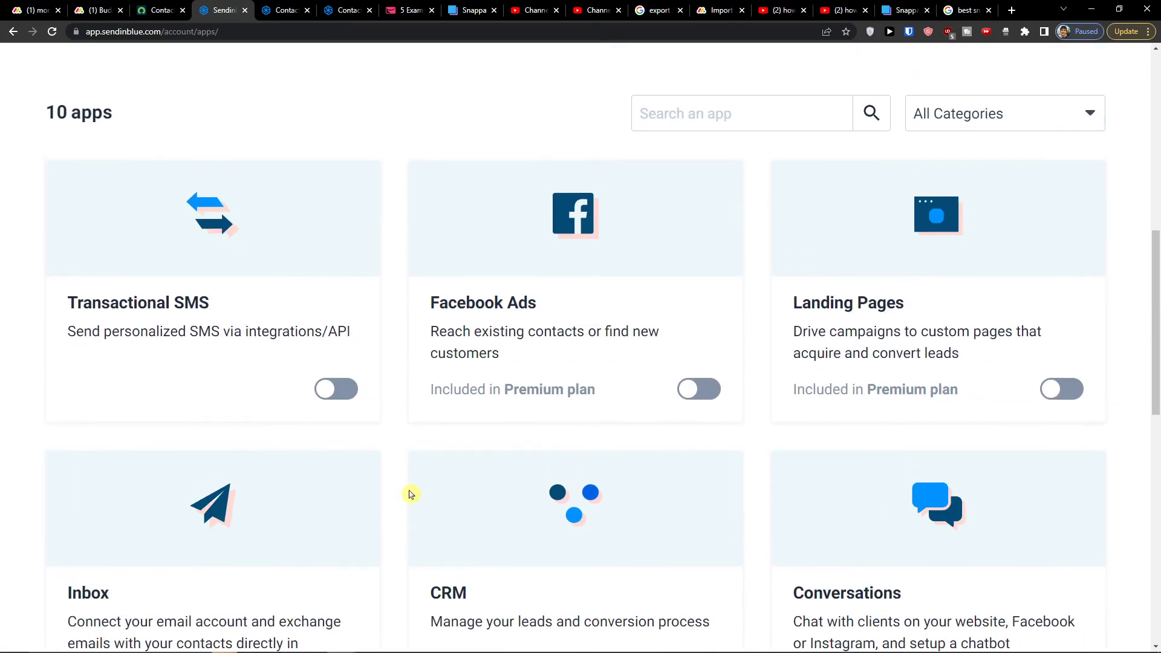
scroll(409, 495, "down", 4)
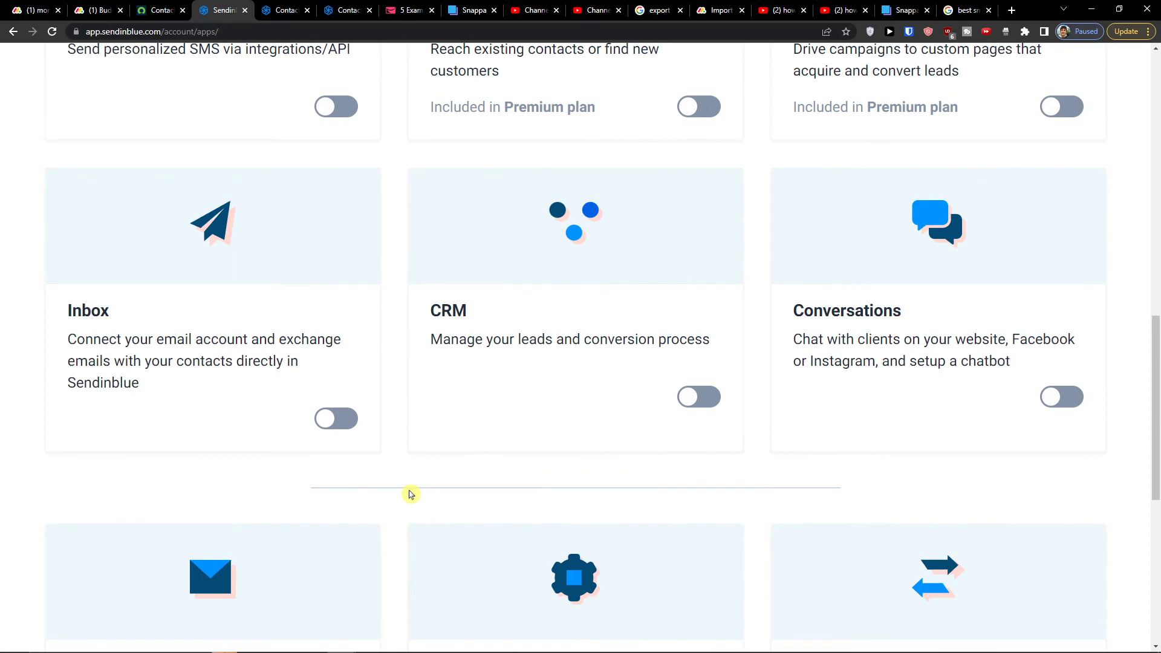
scroll(409, 494, "down", 2)
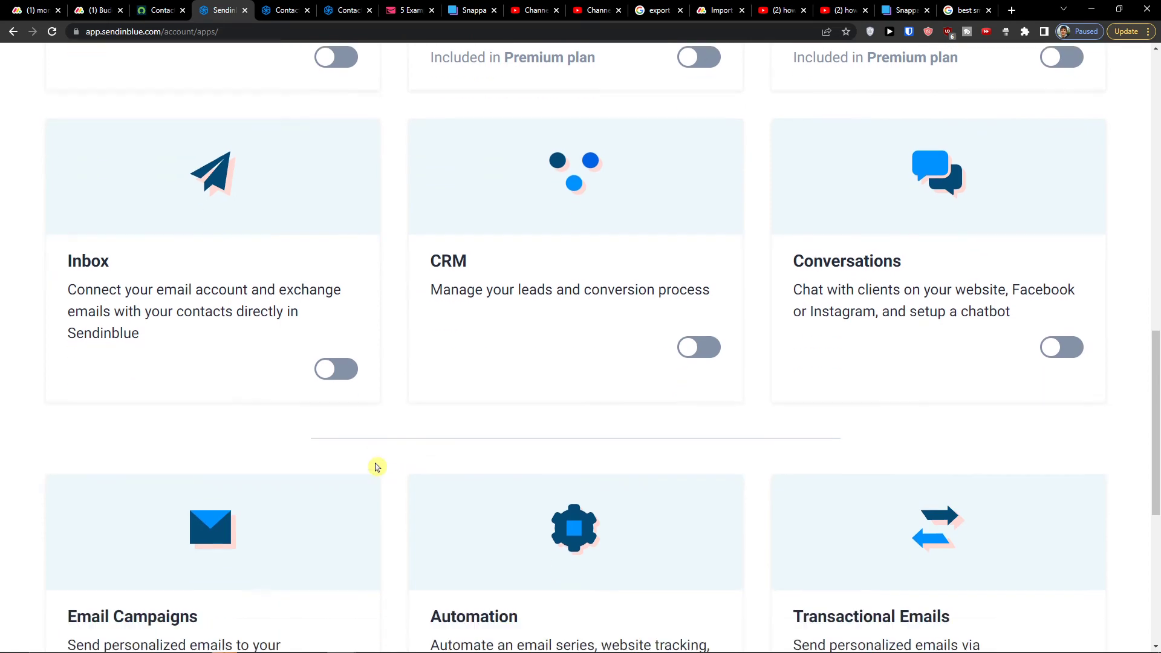
scroll(405, 289, "down", 5)
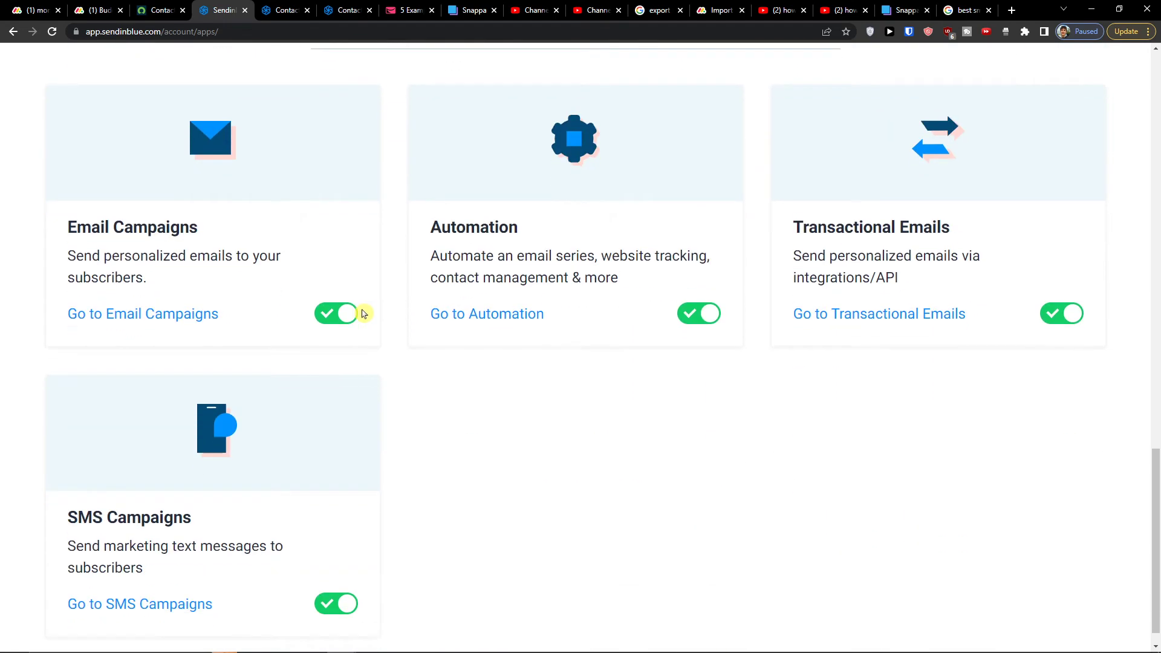
scroll(394, 338, "up", 12)
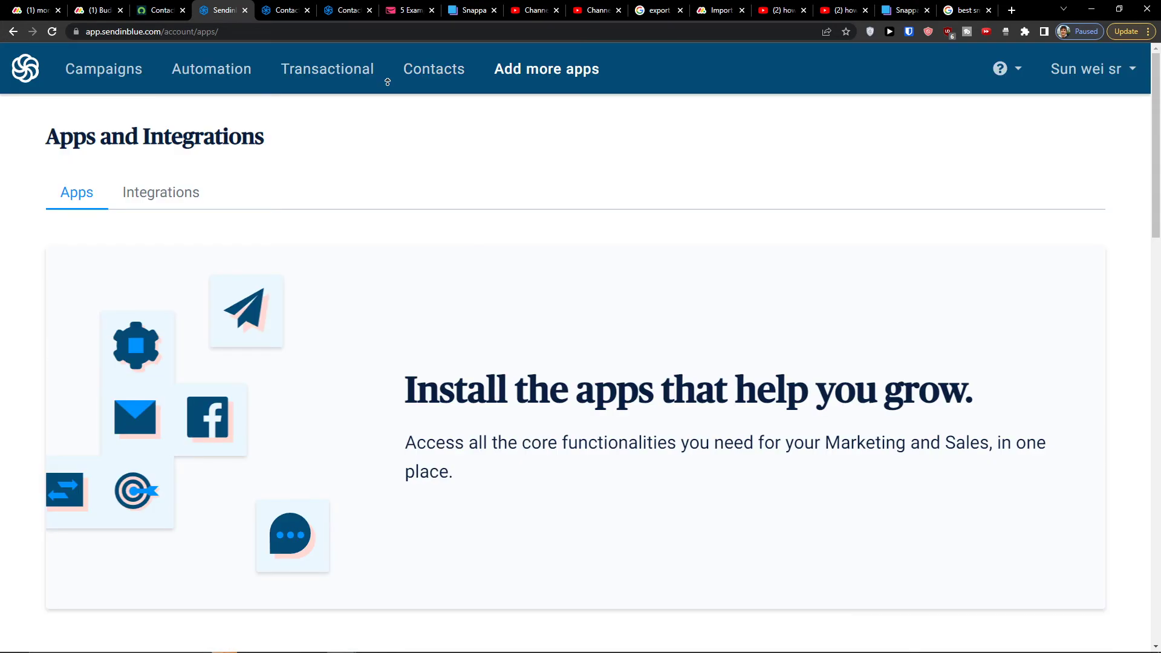